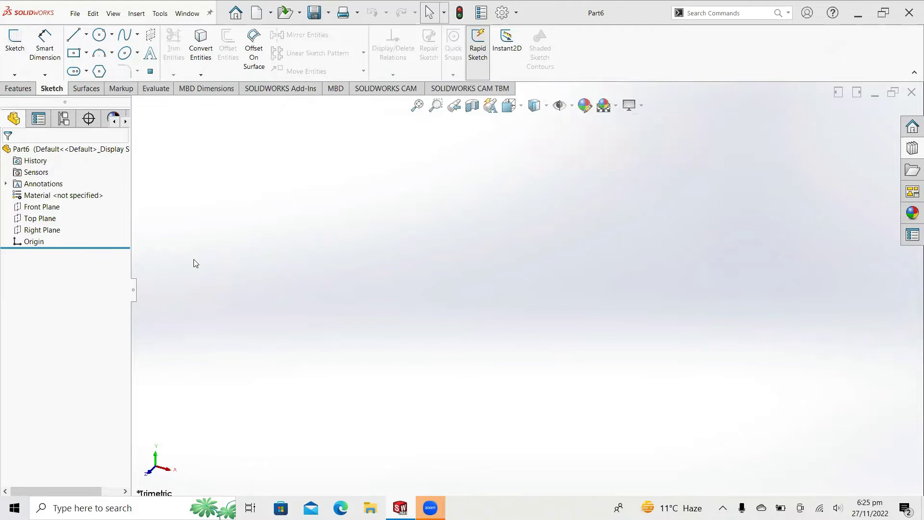
- Start a sketch on the Right Plane and draw a circle centred on the origin
left_click(41, 231)
left_click(48, 214)
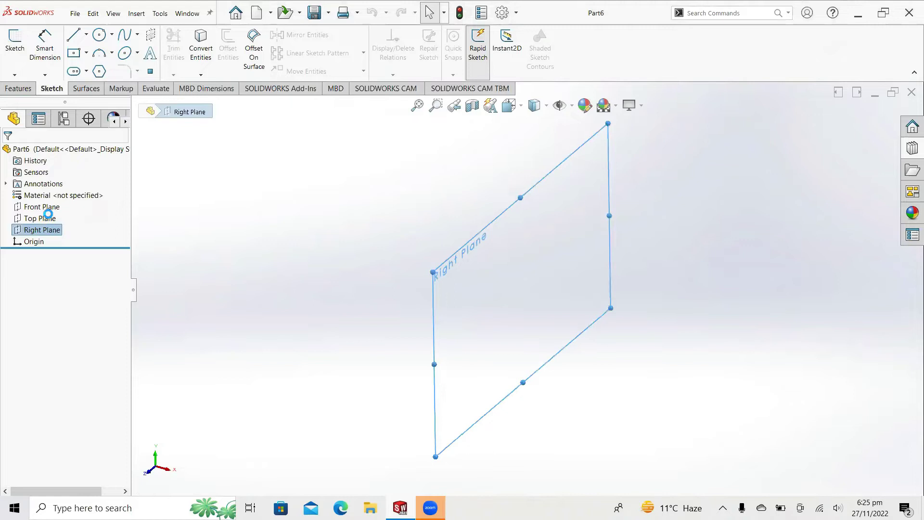
left_click(99, 35)
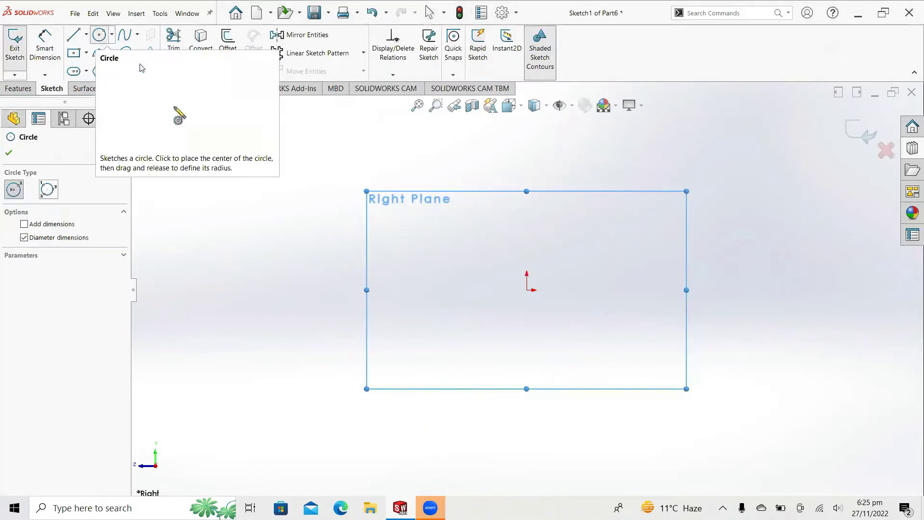
left_click(527, 289)
left_click(547, 202)
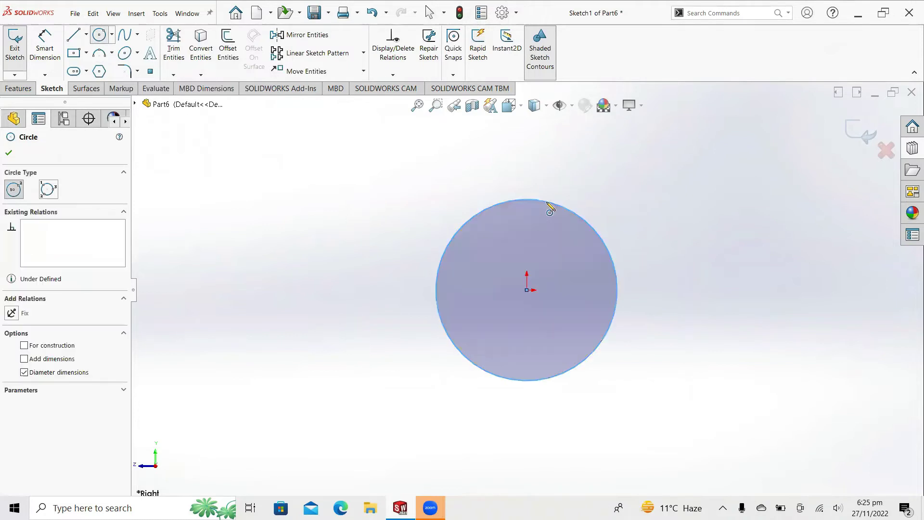
right_click(547, 203)
left_click(572, 207)
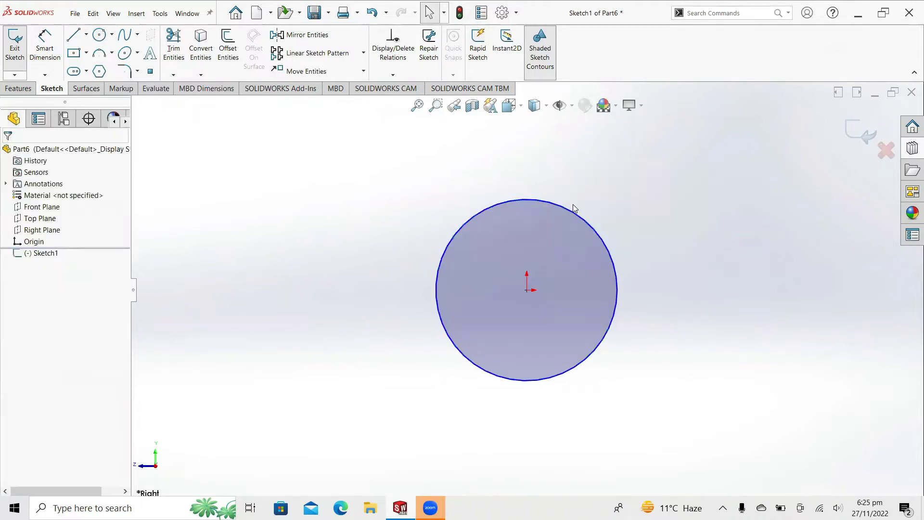
- Dimension the circle's diameter to 100 mm
left_click(49, 52)
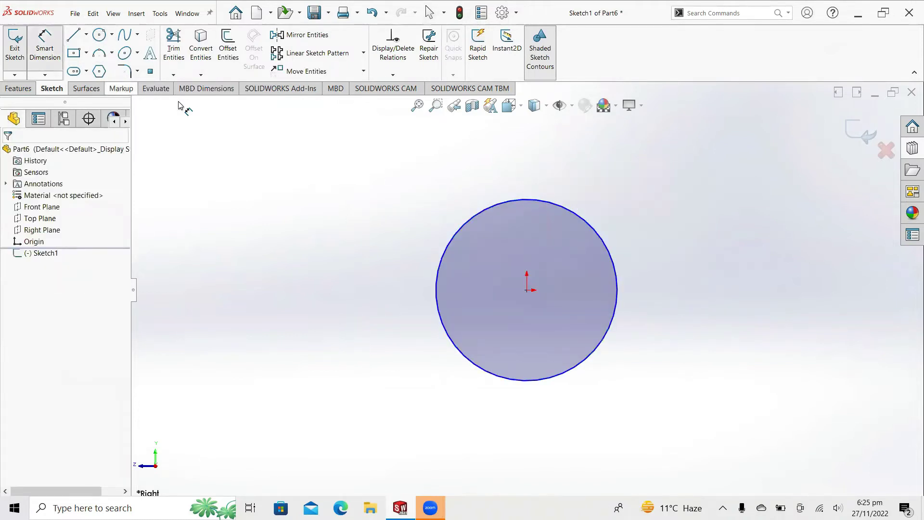
left_click(453, 236)
left_click(344, 287)
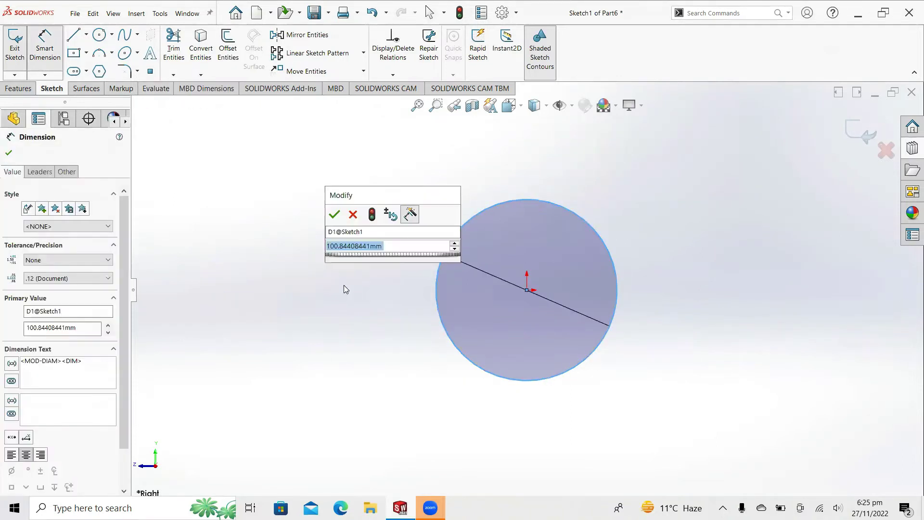
type("100")
key("Return")
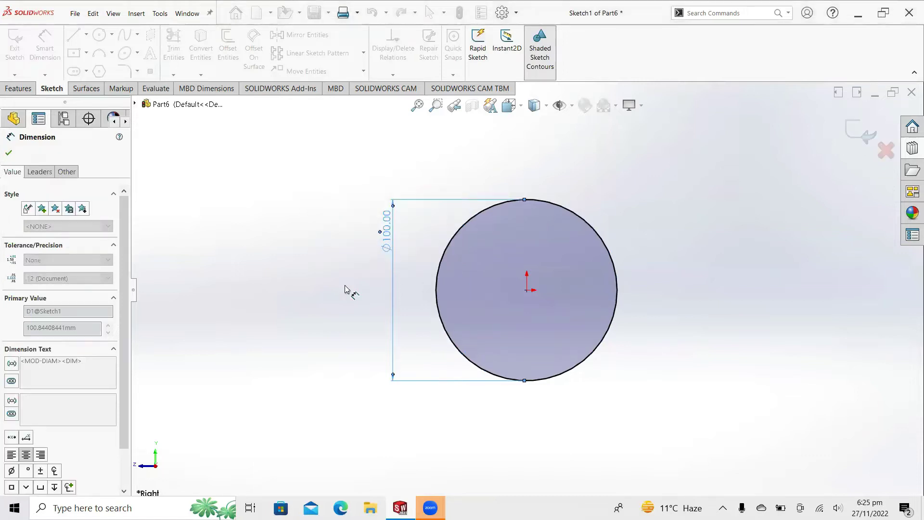
left_click(9, 153)
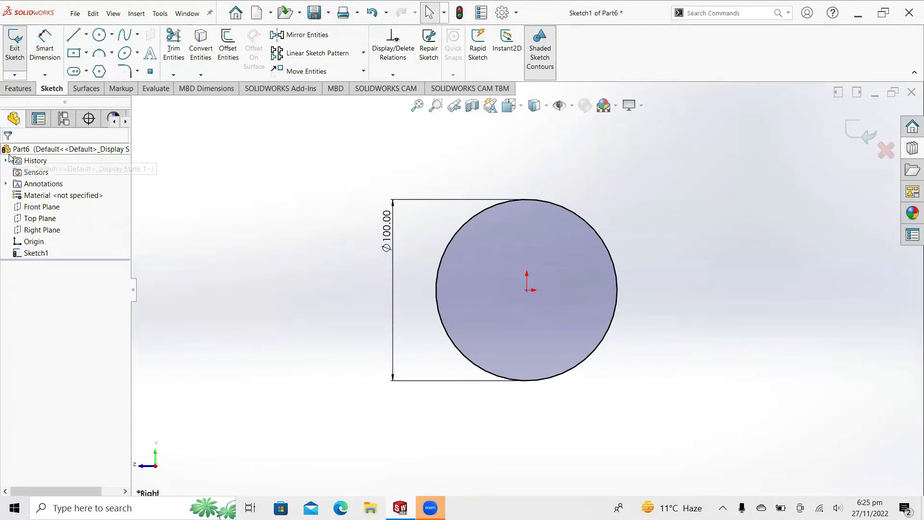
- Extrude the circle 10 mm deep as a thin feature with a 20 mm wall reversed inward
left_click(18, 89)
left_click(20, 45)
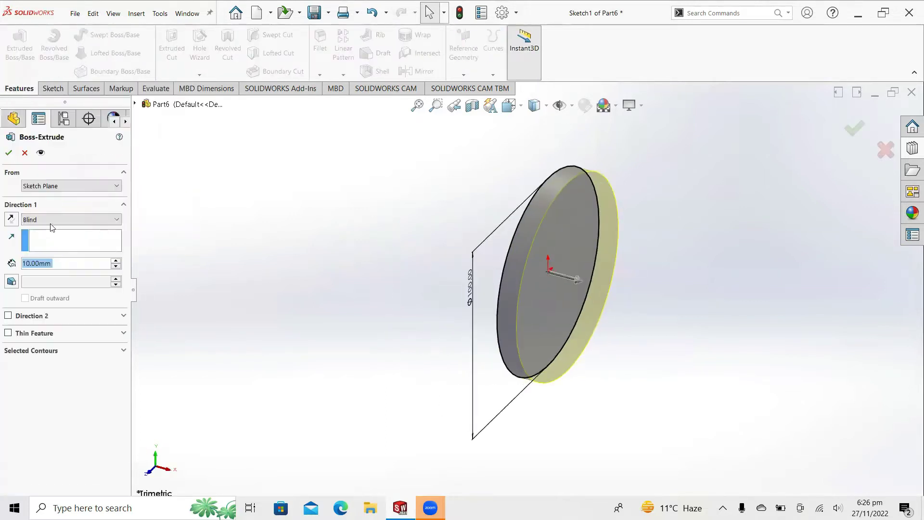
left_click(72, 265)
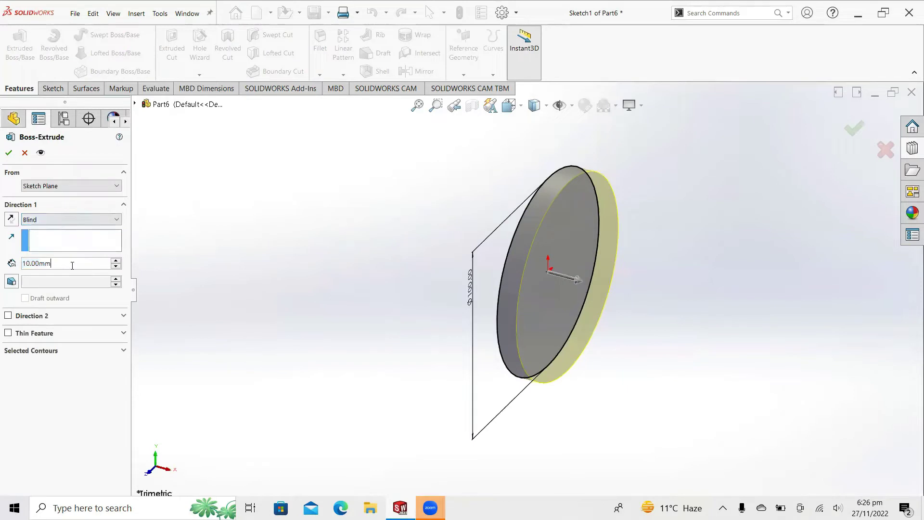
left_click(8, 332)
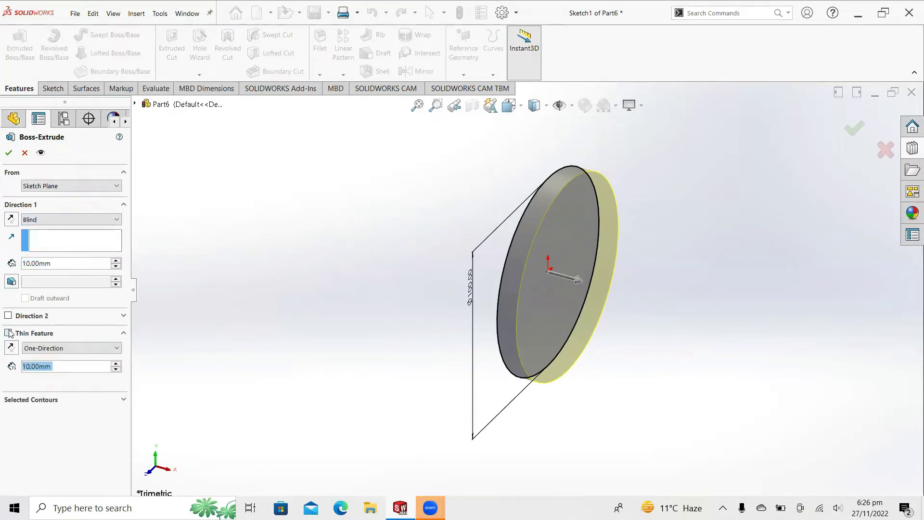
left_click(116, 363)
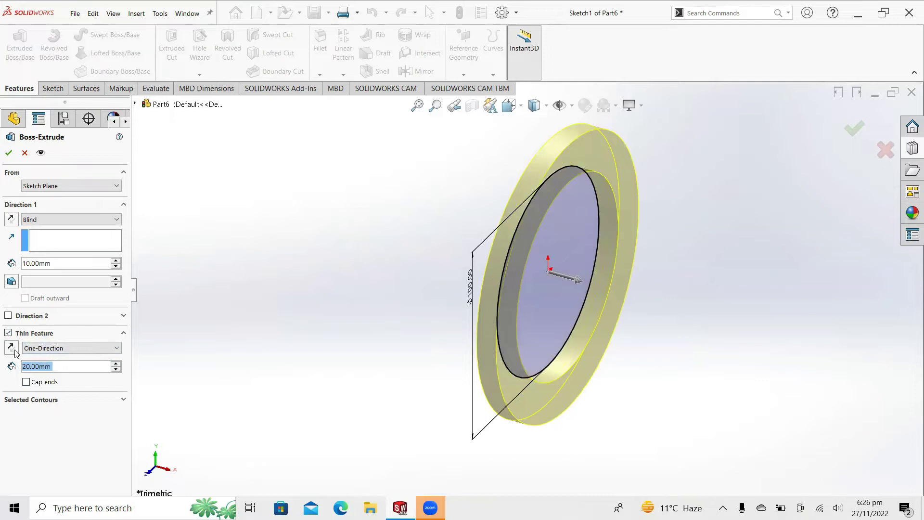
mouse_move(505, 383)
middle_mouse_down()
mouse_move(480, 368)
mouse_move(433, 371)
middle_mouse_up()
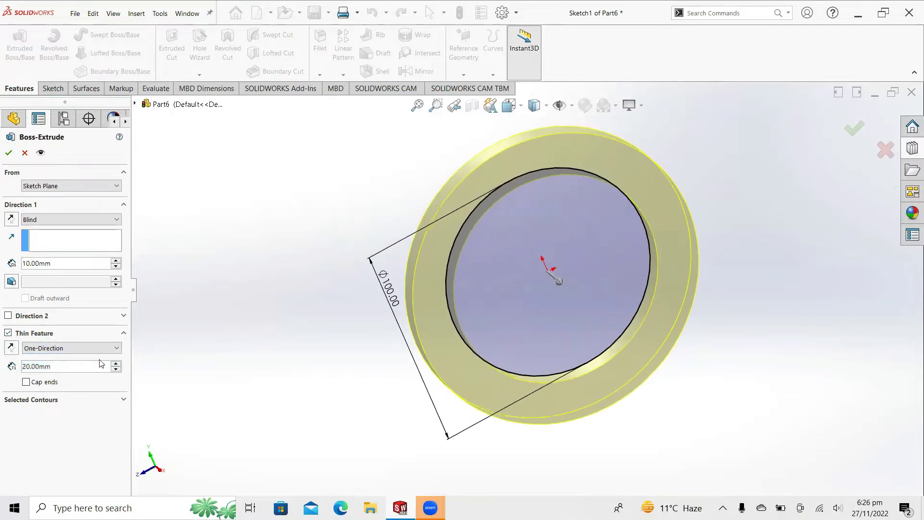
left_click(11, 350)
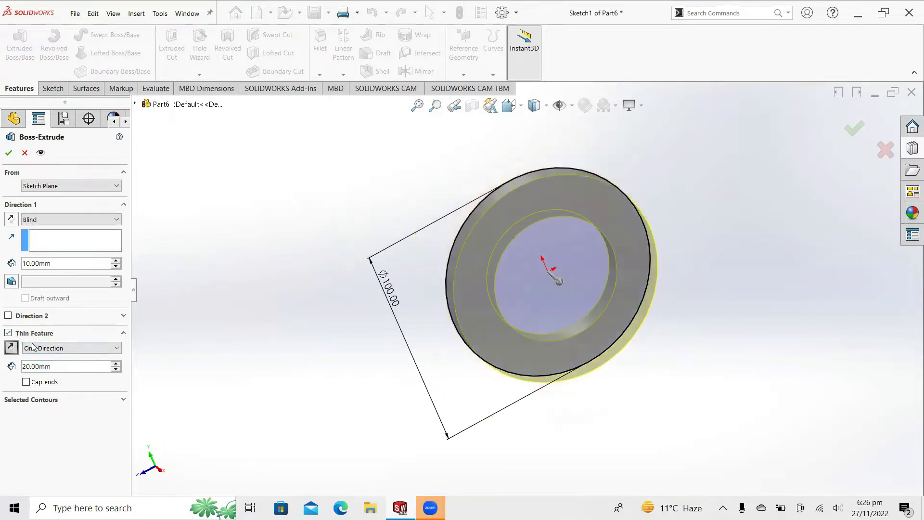
left_click(9, 153)
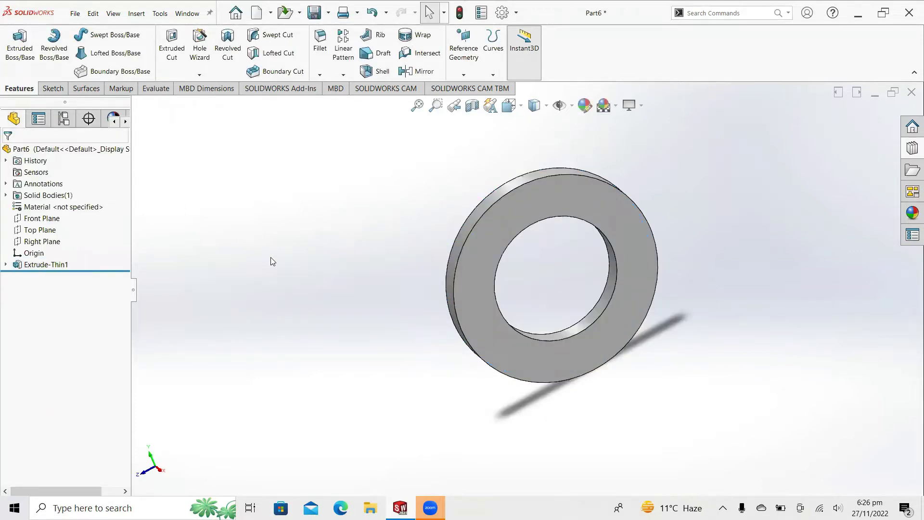
- Start a sketch on the ring's front face and draw a circle centred on the origin
left_click(467, 265)
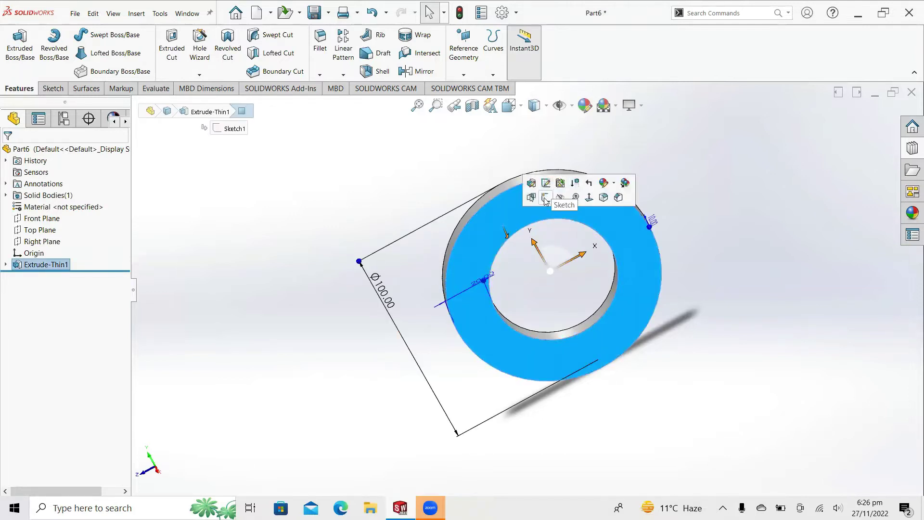
left_click(560, 182)
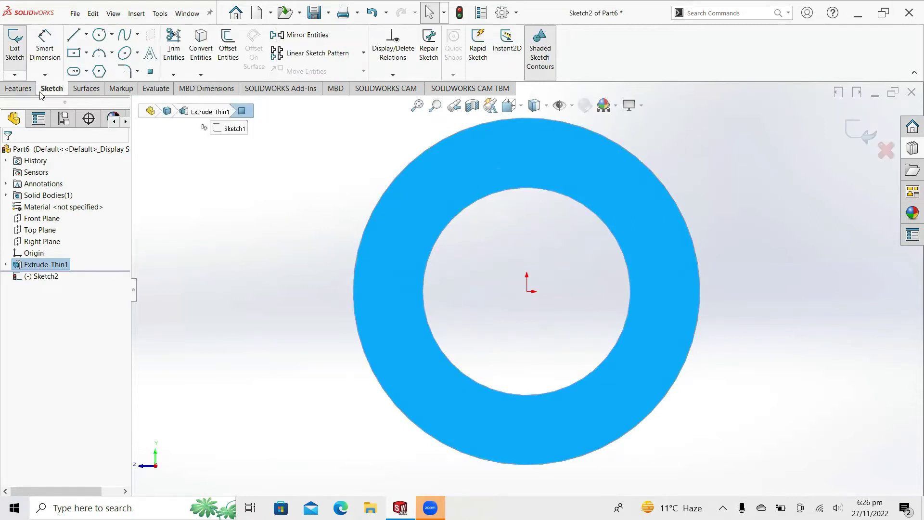
left_click(99, 35)
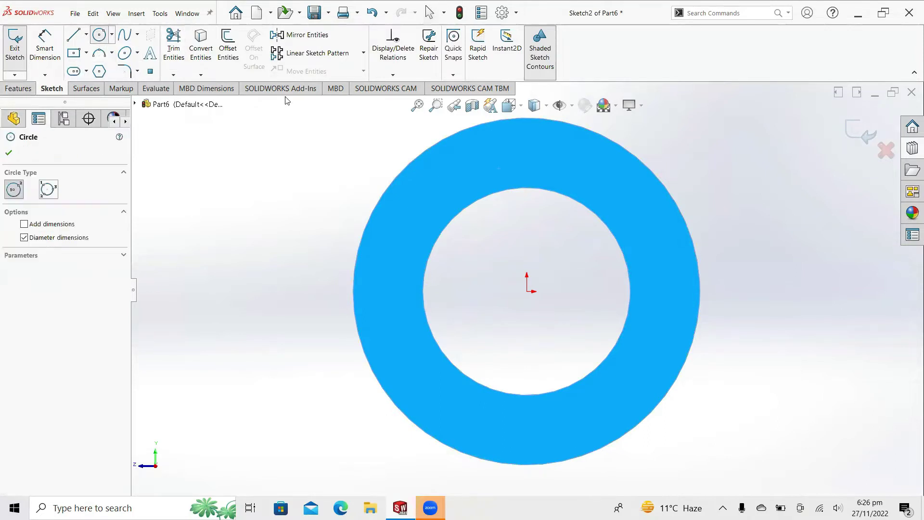
left_click(527, 291)
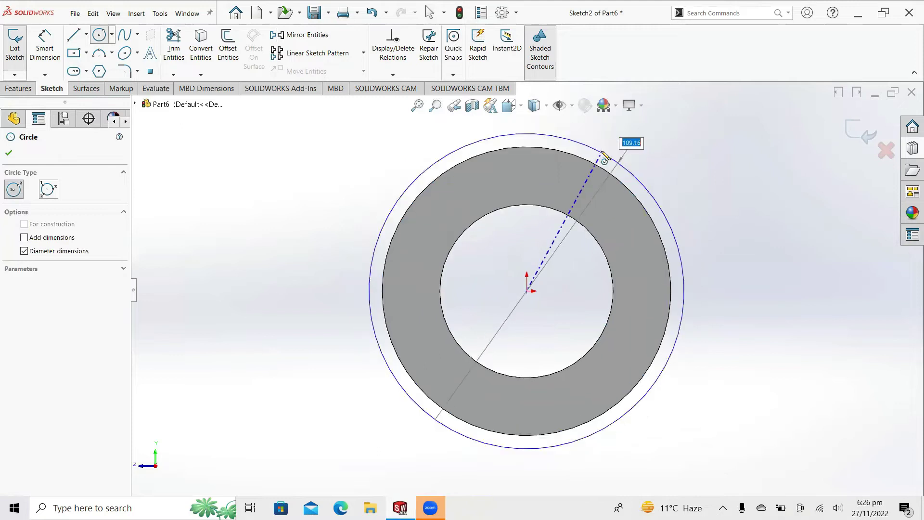
left_click(597, 152)
right_click(597, 153)
left_click(617, 158)
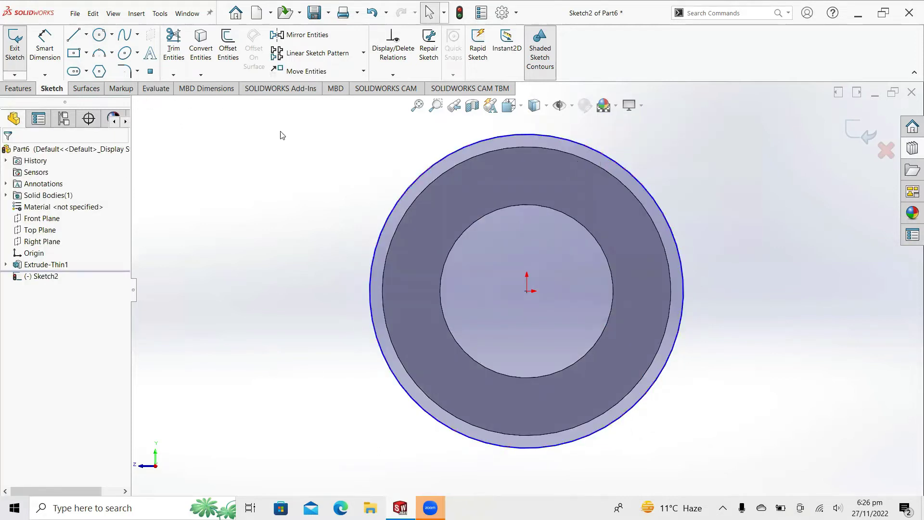
- Dimension the outer circle's diameter to 104 mm
left_click(48, 57)
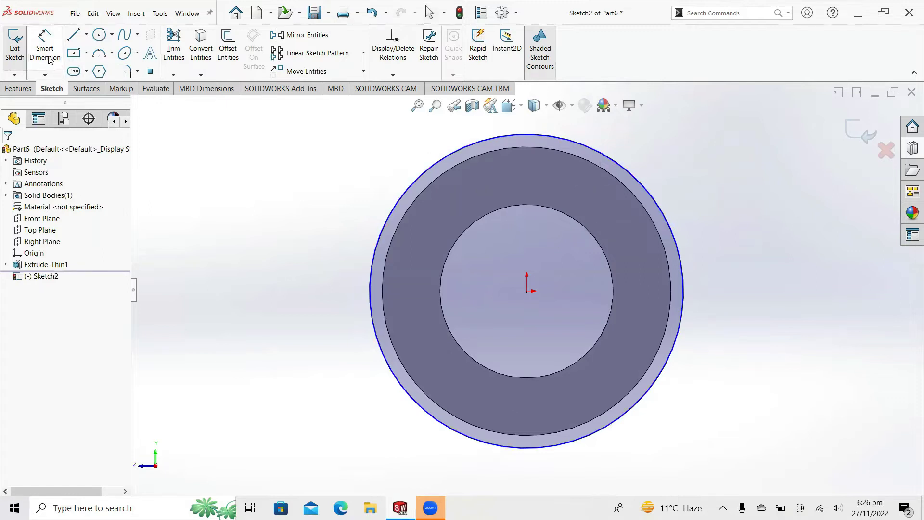
left_click(399, 197)
left_click(320, 203)
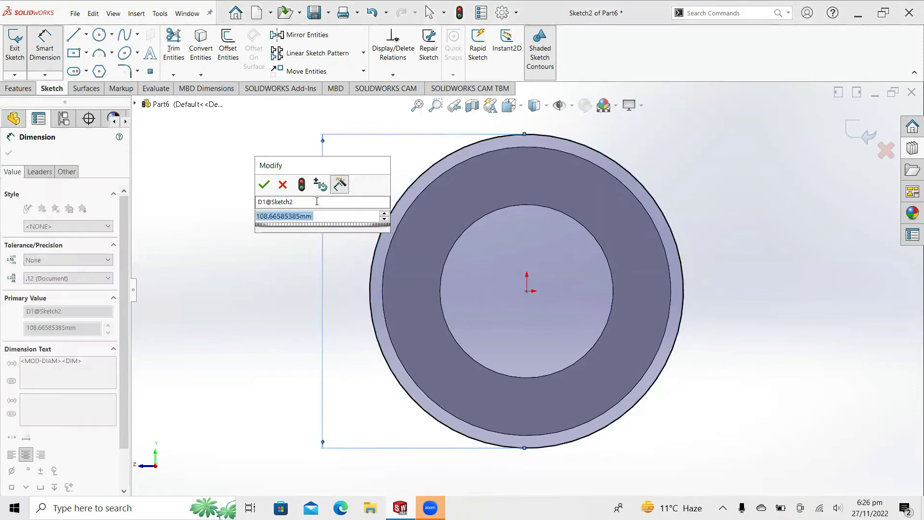
key("Escape")
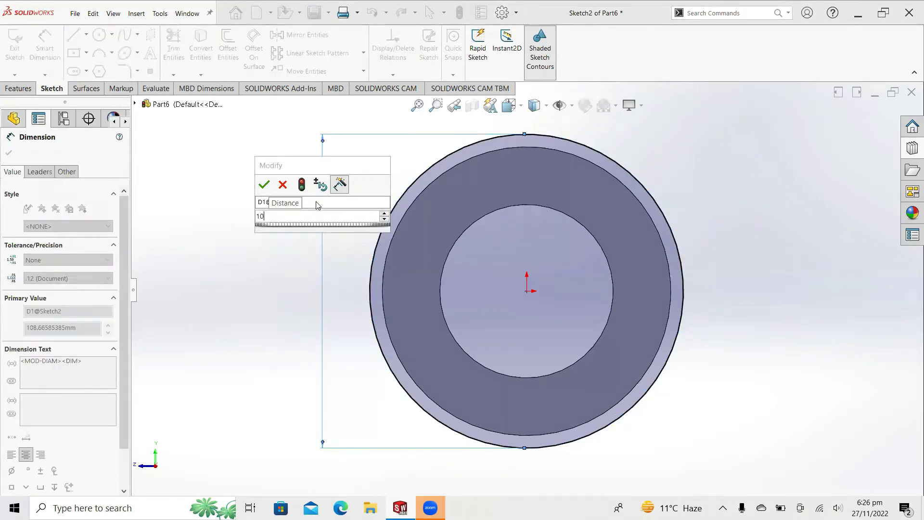
key("Return")
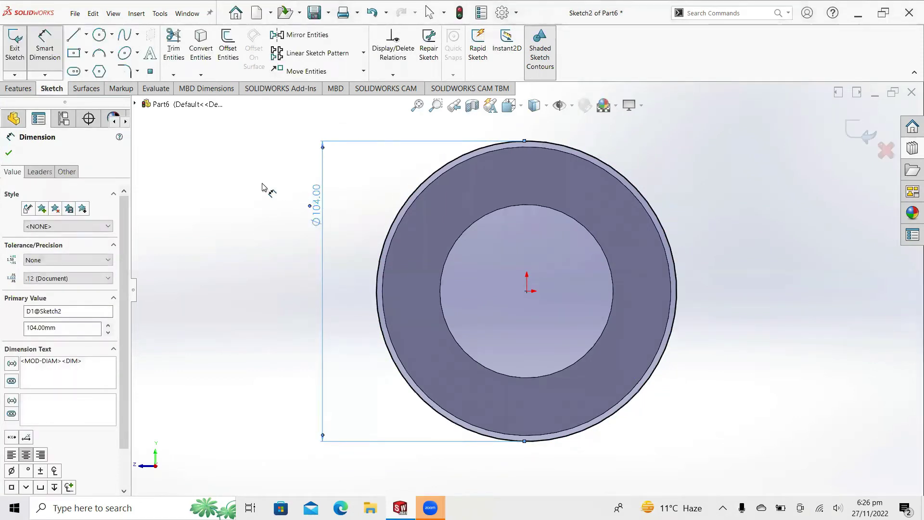
left_click(9, 153)
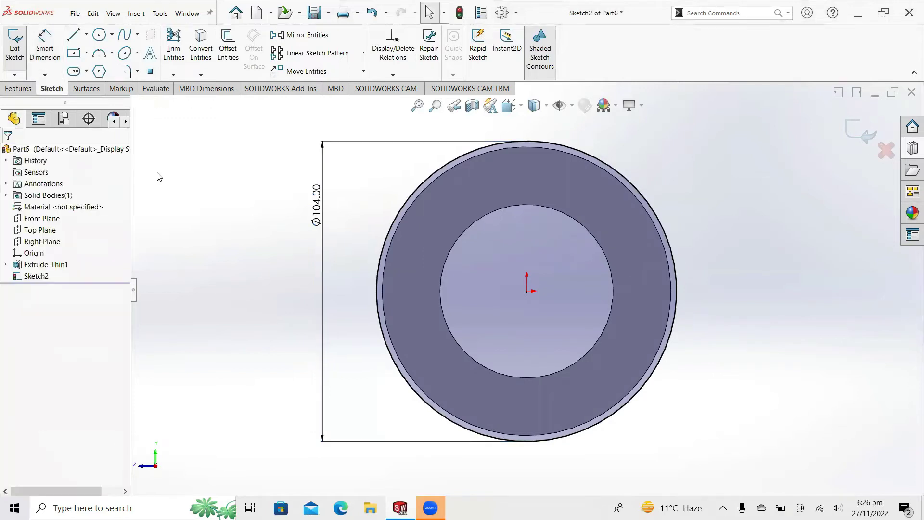
middle_click_drag(221, 186, 264, 212)
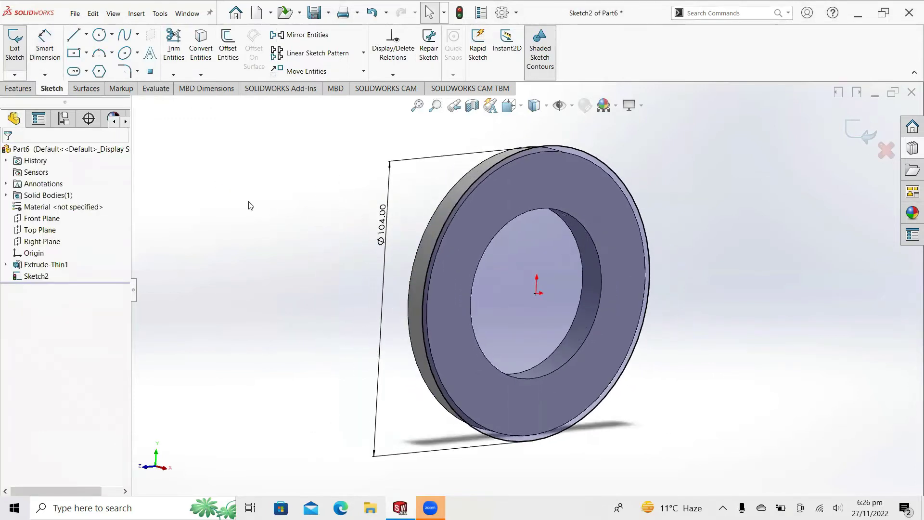
- Extrude the 104 mm circle as a Blind 4 mm disc merged into the part
left_click(18, 88)
left_click(23, 62)
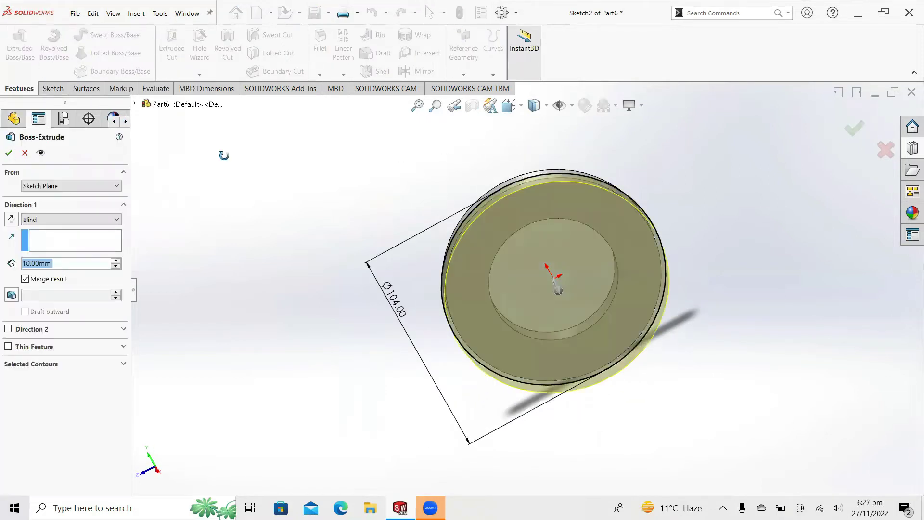
left_click(41, 265)
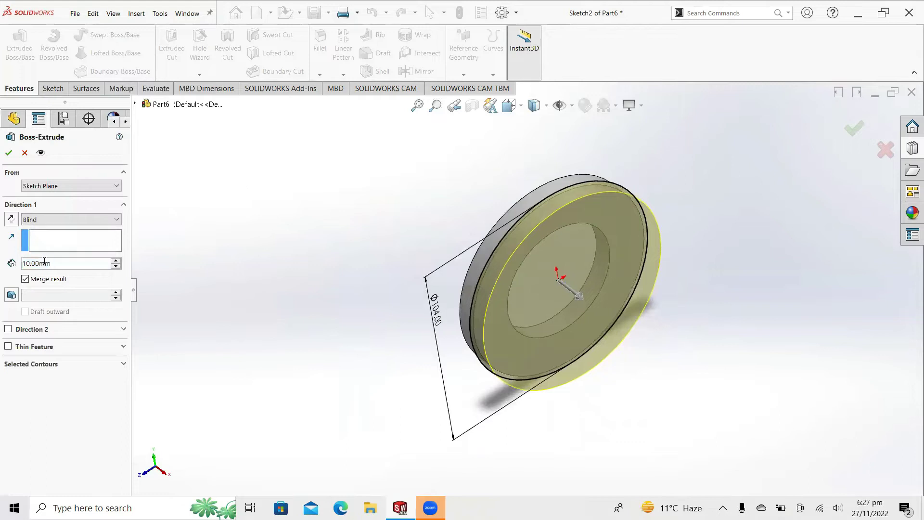
key("ctrl+a")
type("4")
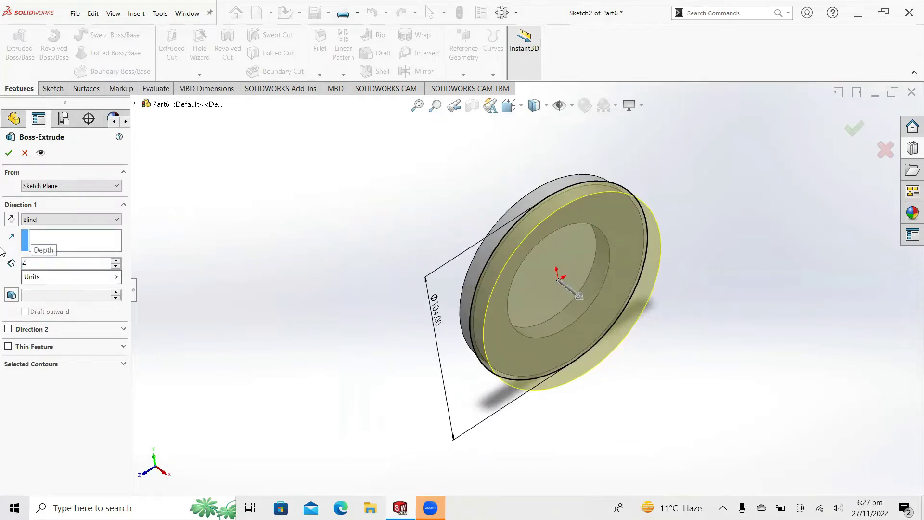
key("Return")
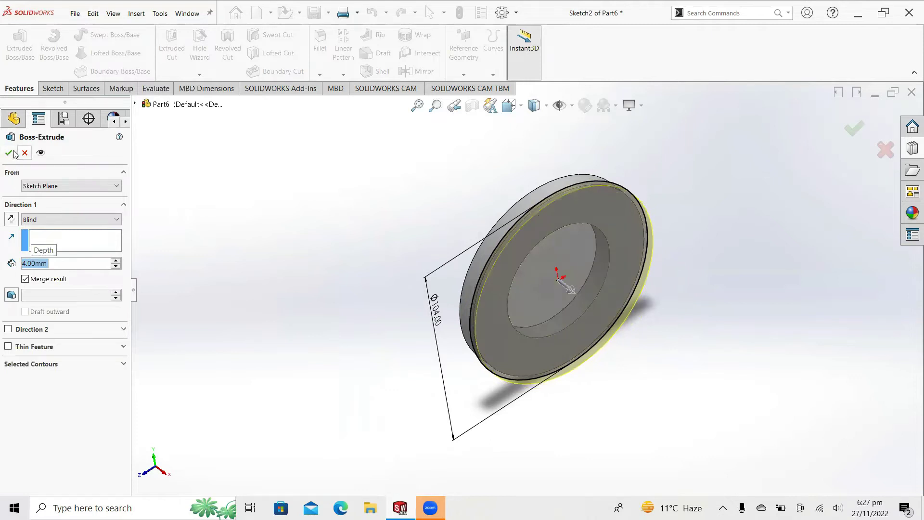
left_click(13, 153)
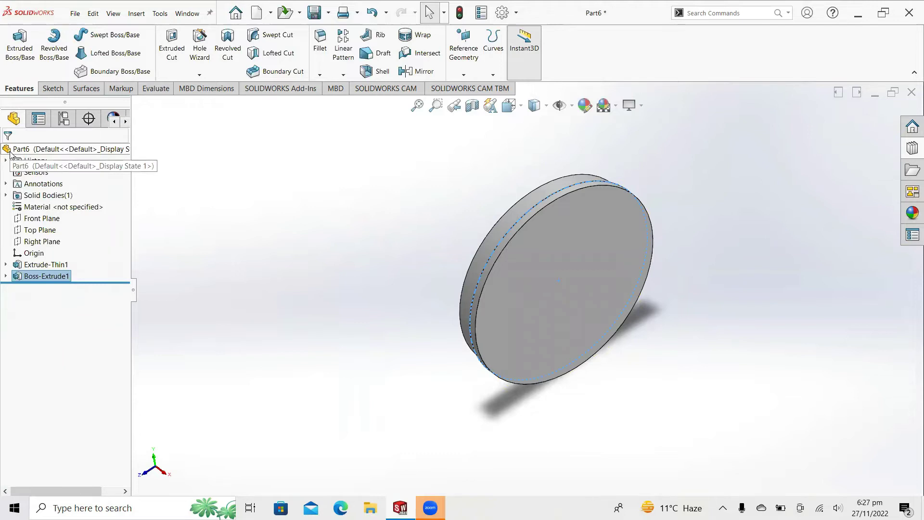
- Start a sketch on the disc's front face and draw a circle centred on the origin
middle_click_drag(356, 201, 334, 200)
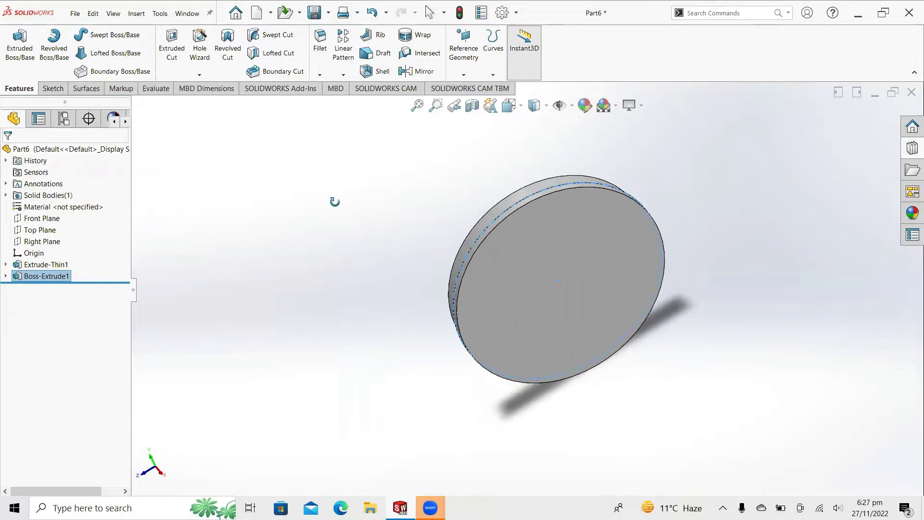
left_click(584, 285)
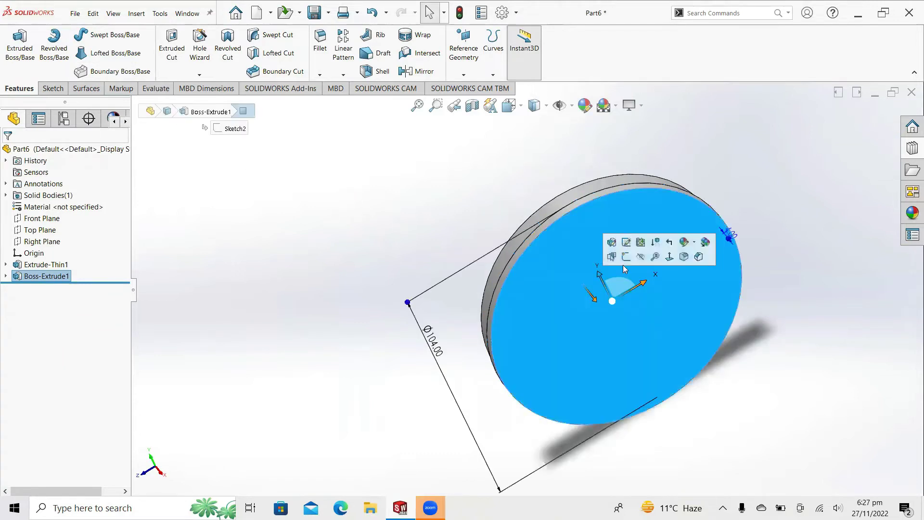
left_click(626, 259)
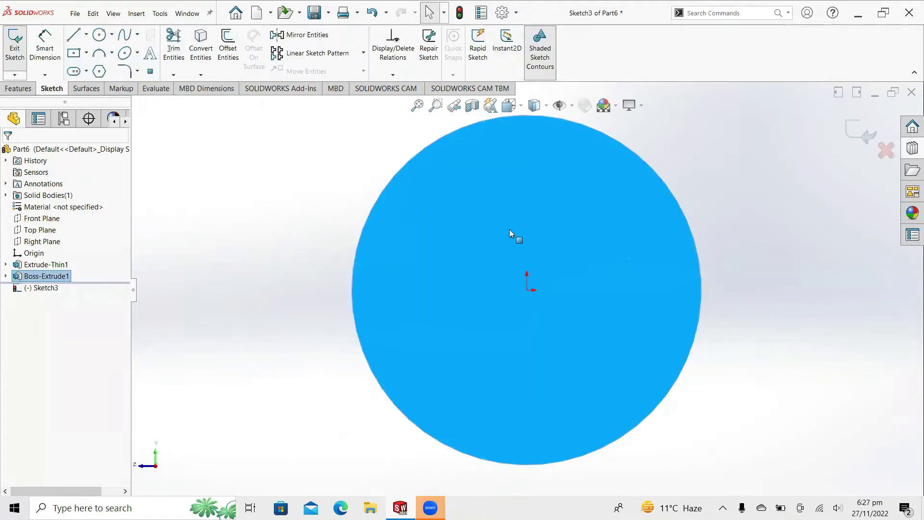
left_click(100, 35)
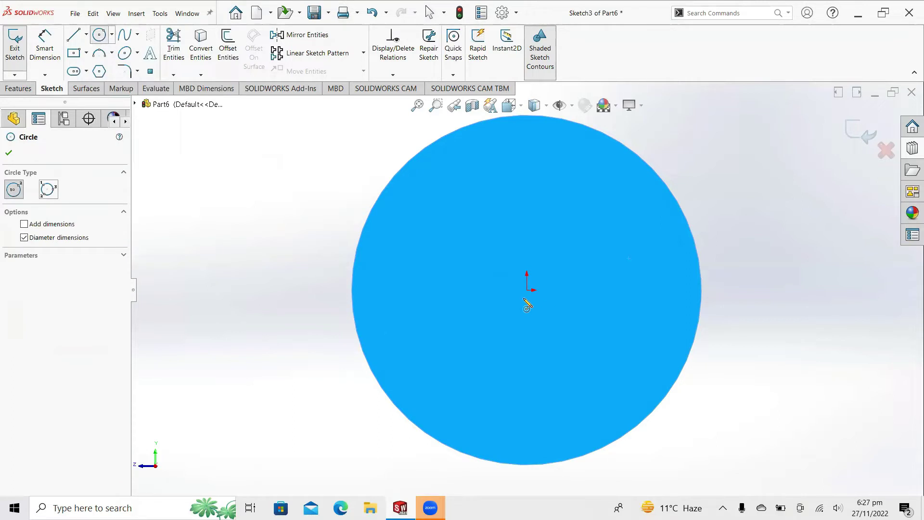
left_click_drag(527, 291, 569, 170)
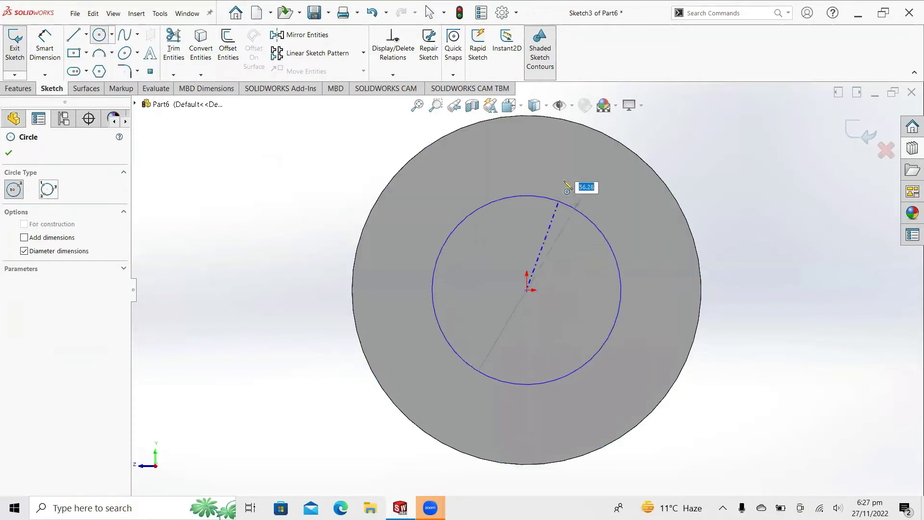
right_click(570, 171)
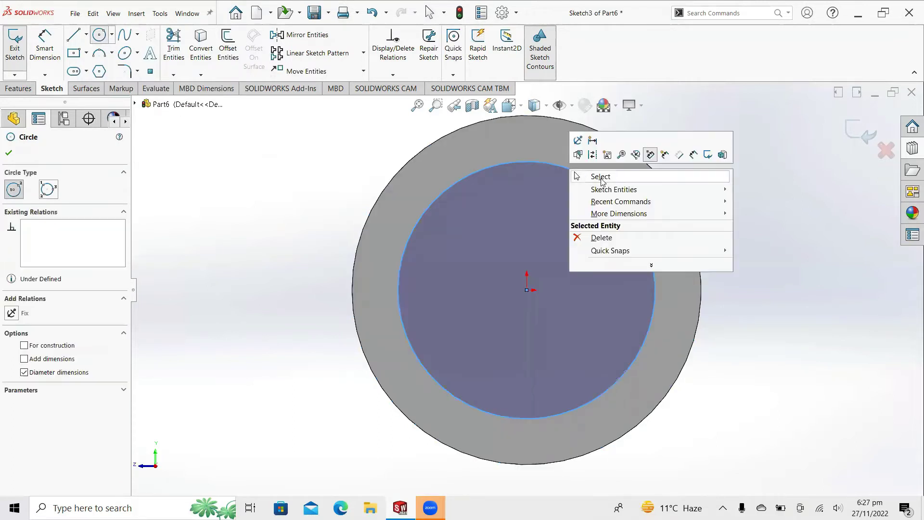
left_click(578, 177)
scroll(563, 175, "up", 2)
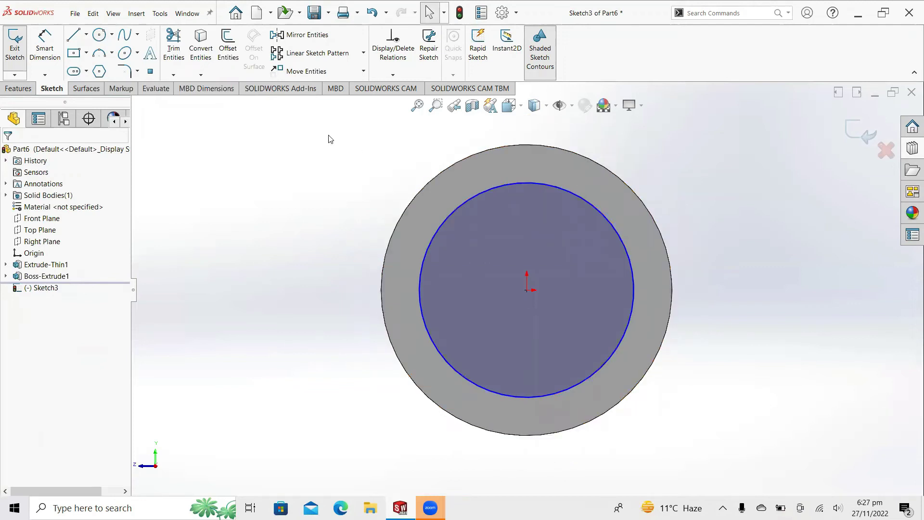
- Dimension the circle's diameter to 90 mm
left_click(37, 50)
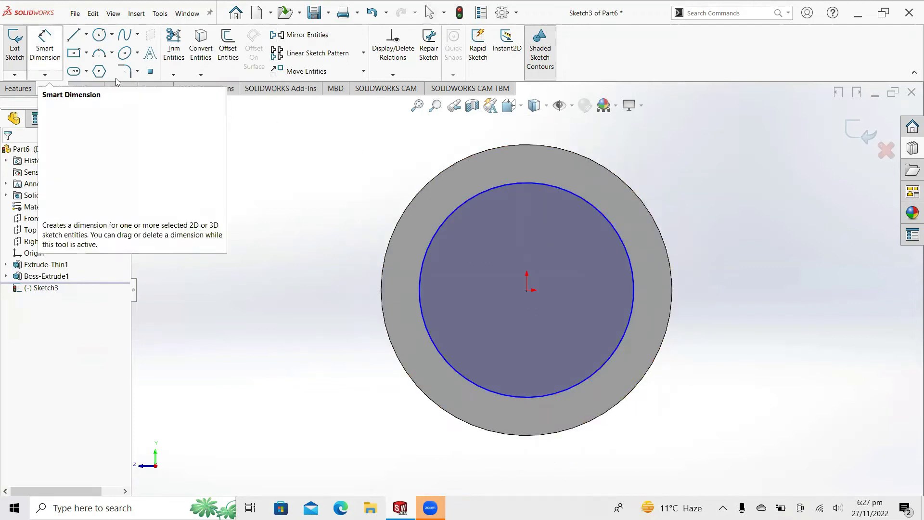
left_click(447, 227)
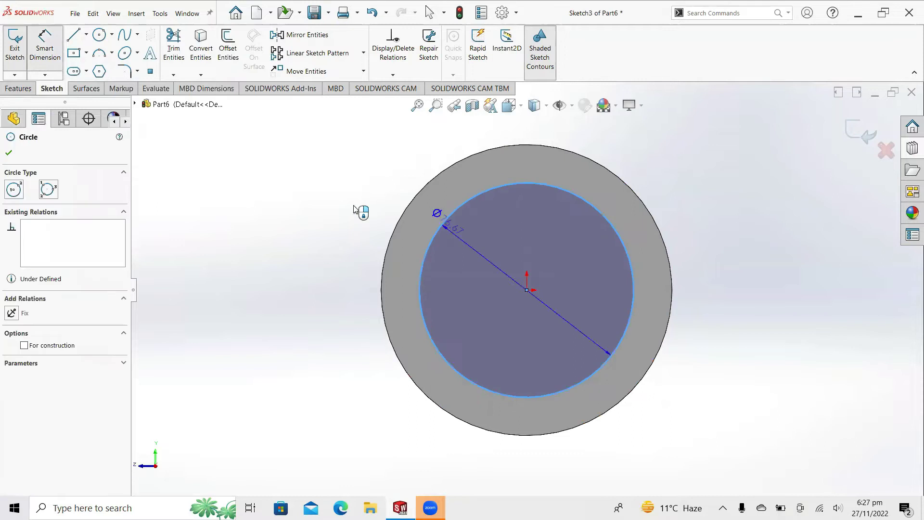
left_click(345, 208)
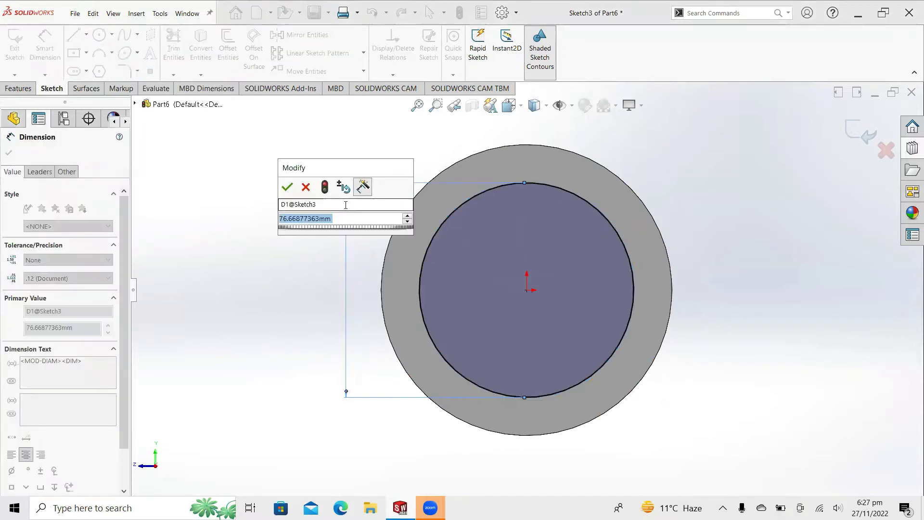
type("90")
key("Return")
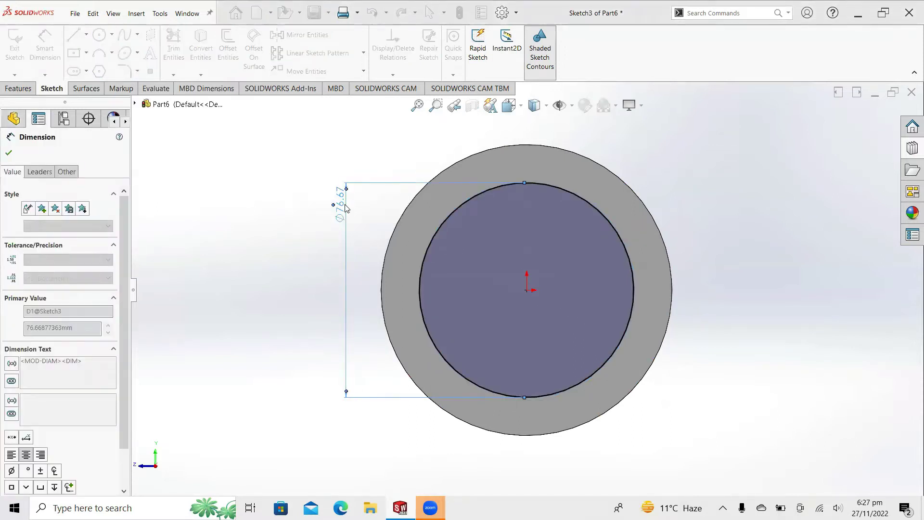
left_click(9, 156)
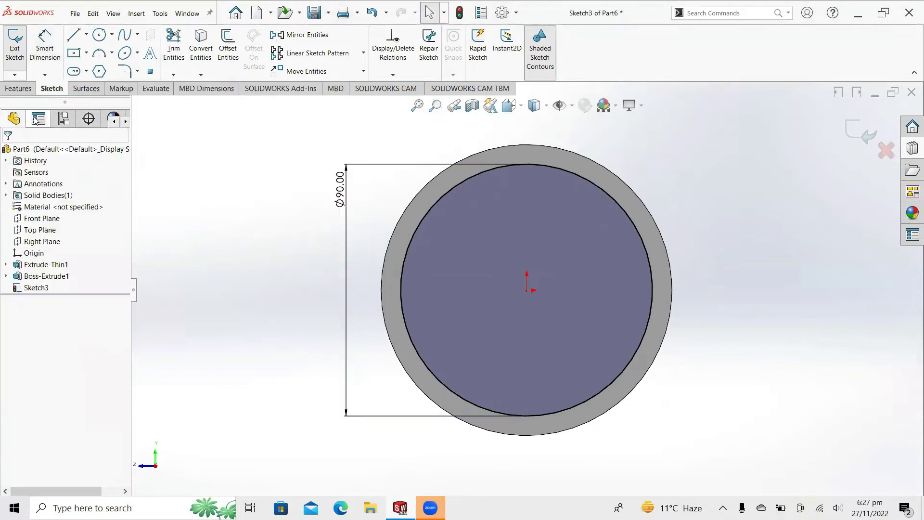
- Extrude the 90 mm circle 20 mm deep with a 4° draft
left_click(19, 90)
left_click(19, 46)
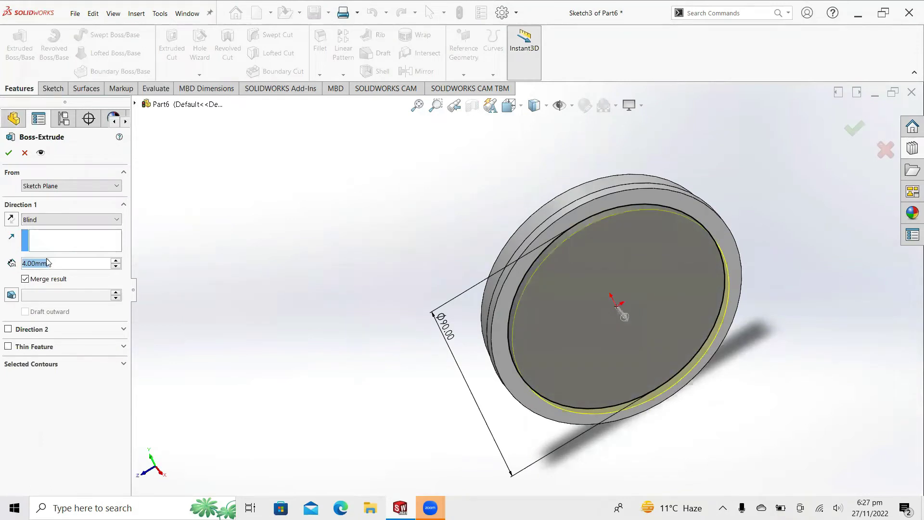
type("20")
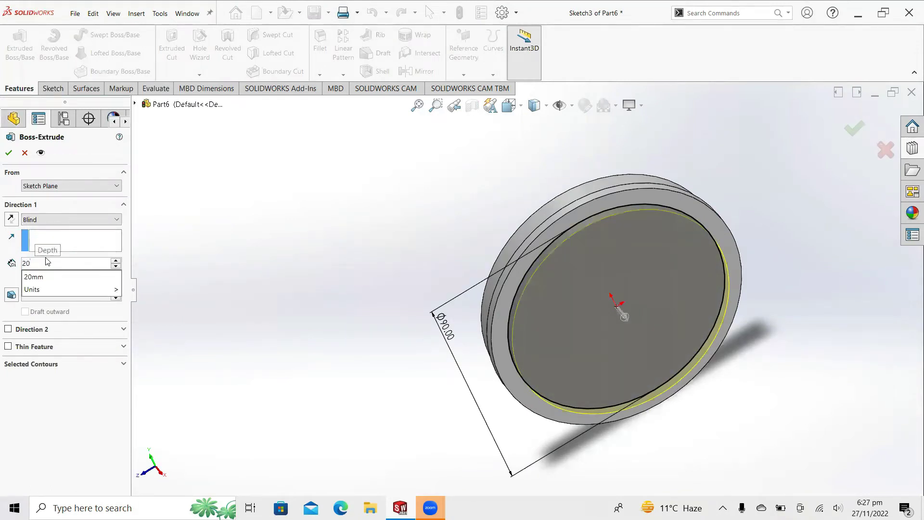
left_click(38, 277)
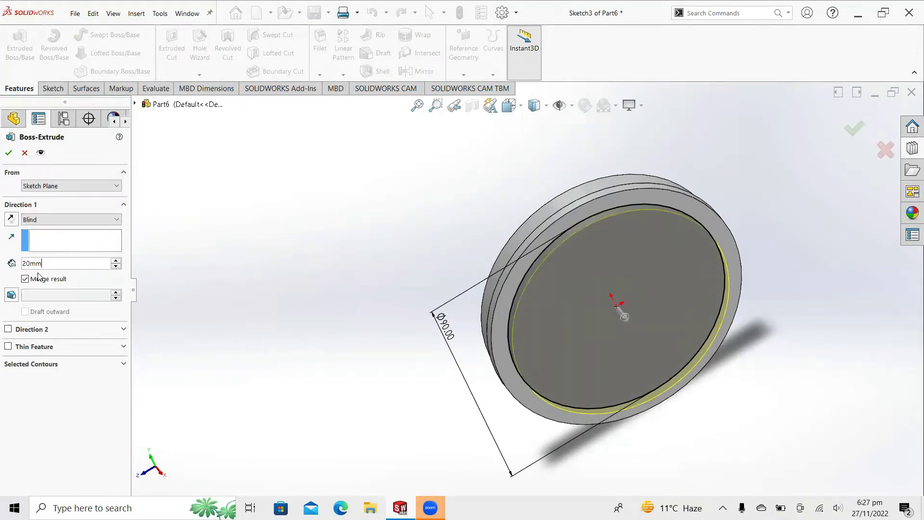
left_click(14, 295)
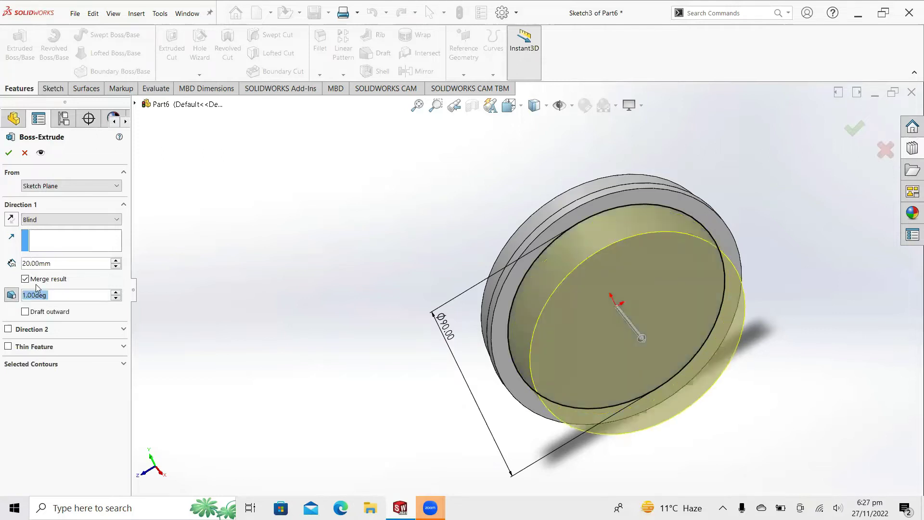
type("4")
key("Return")
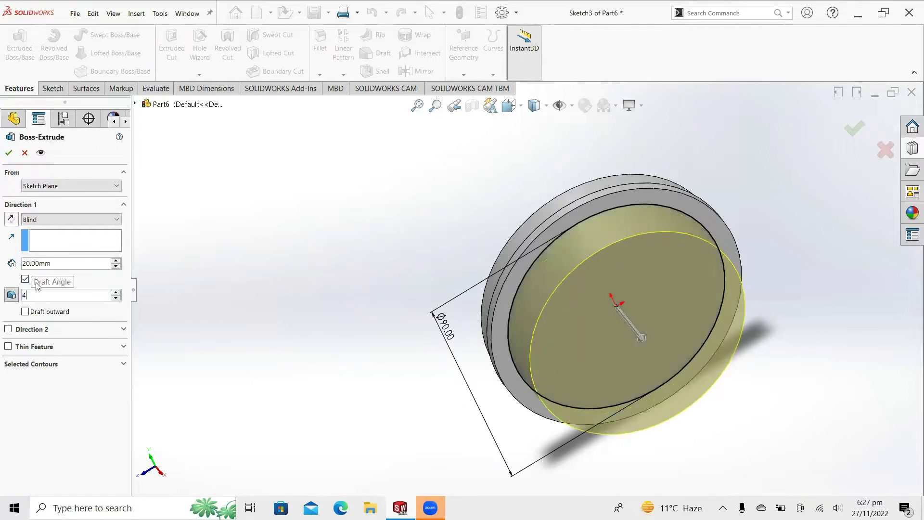
- Make the extrusion a 3 mm thin wall in reversed direction and accept it
left_click(8, 347)
type("3")
key("Return")
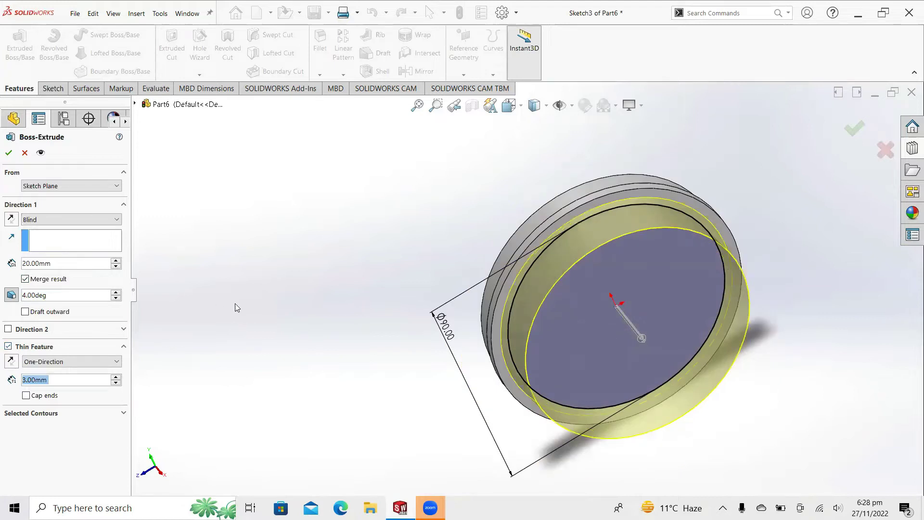
middle_click_drag(276, 288, 254, 292)
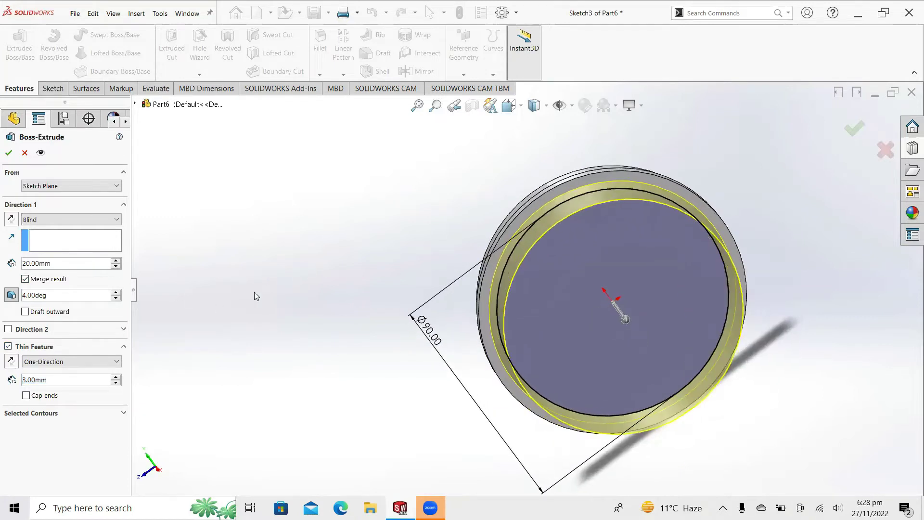
left_click(11, 363)
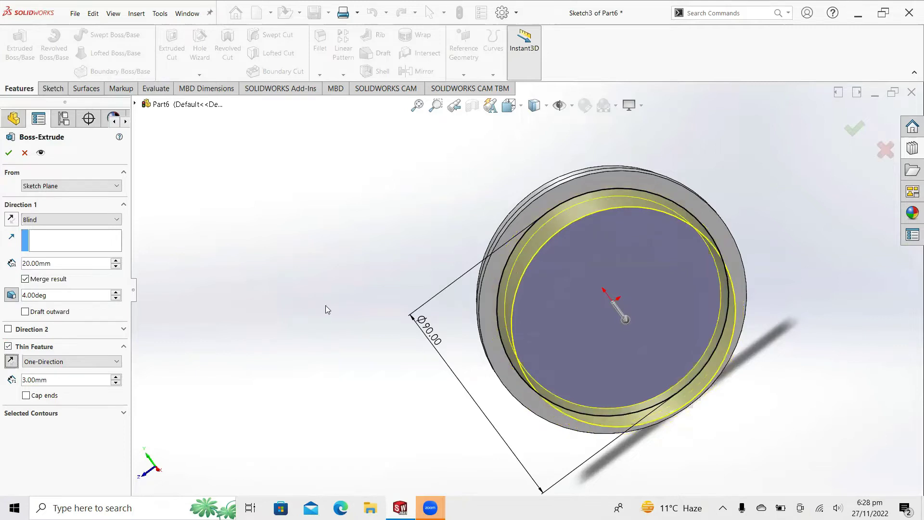
middle_click_drag(326, 305, 326, 314)
left_click(9, 153)
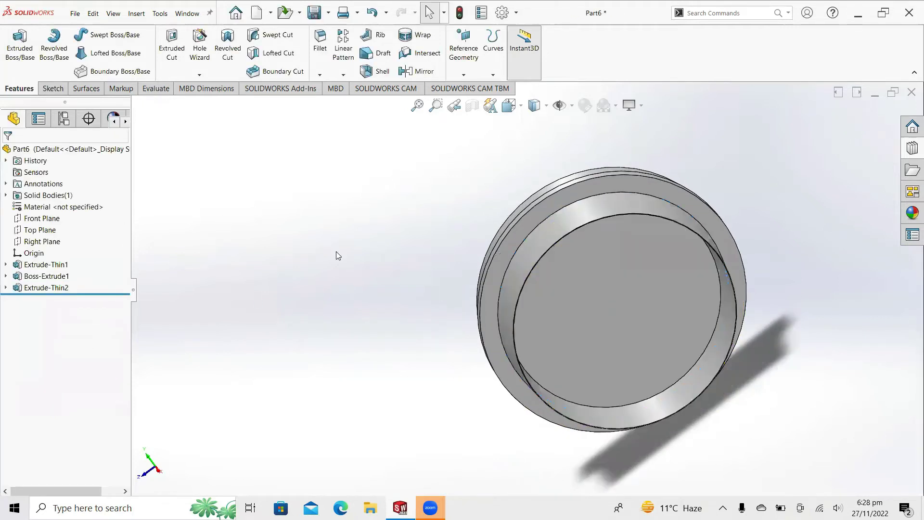
- Start a sketch on the cup's inner face and draw a circle centred on the origin
left_click(596, 327)
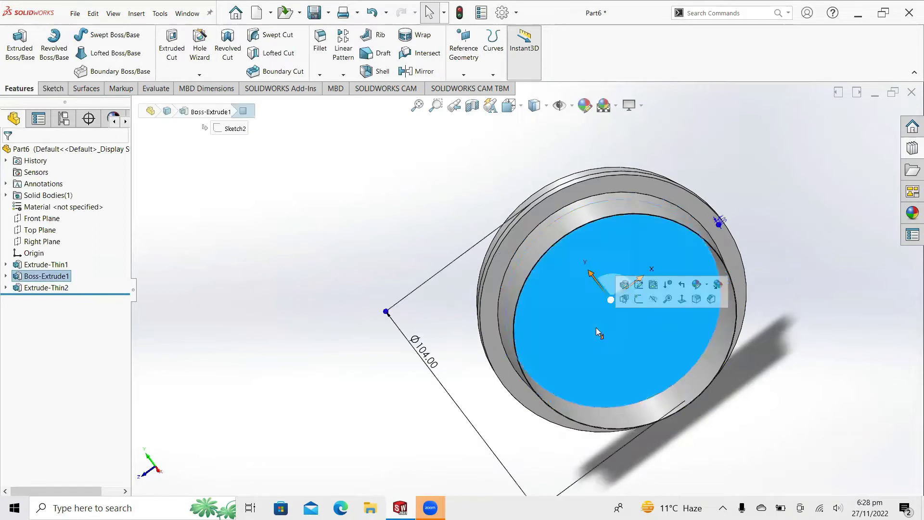
left_click(639, 299)
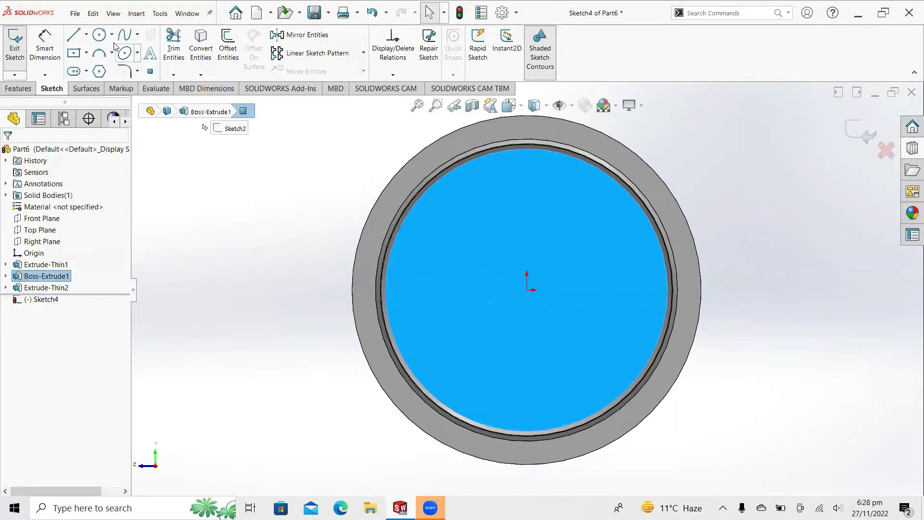
left_click(102, 38)
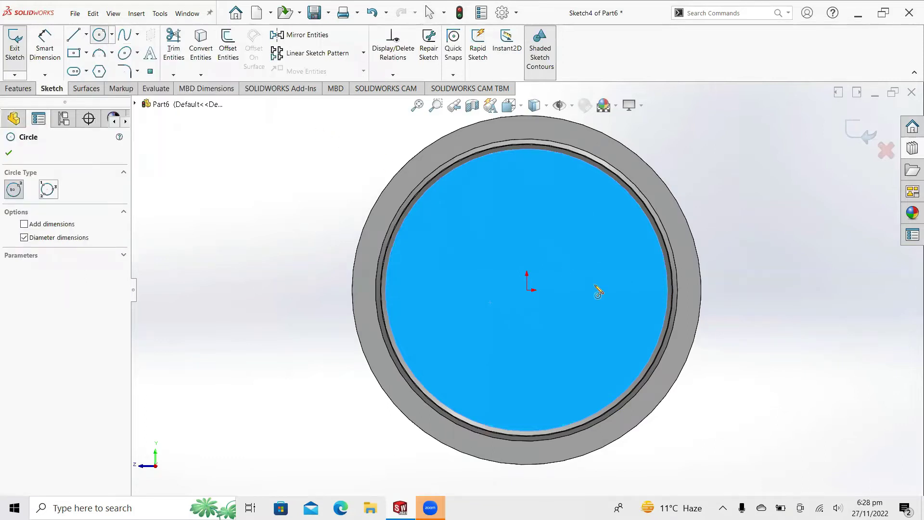
left_click(527, 290)
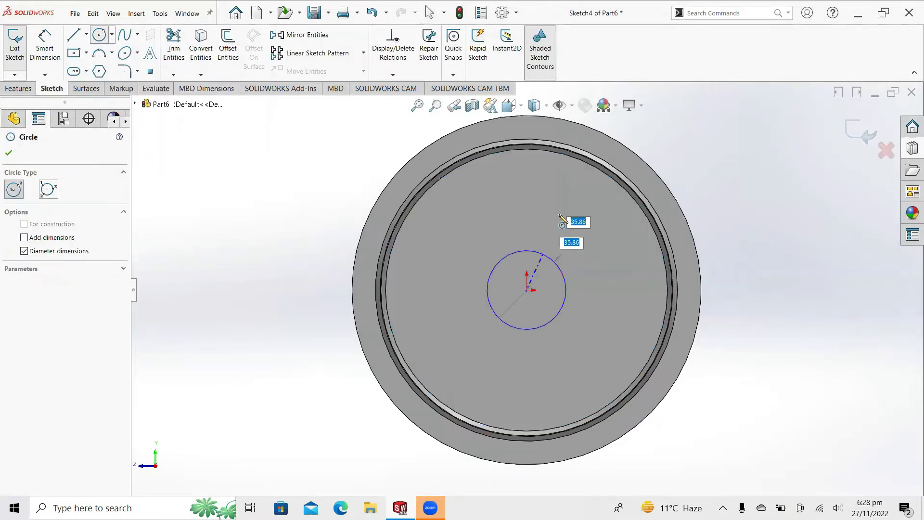
left_click(564, 206)
right_click(570, 207)
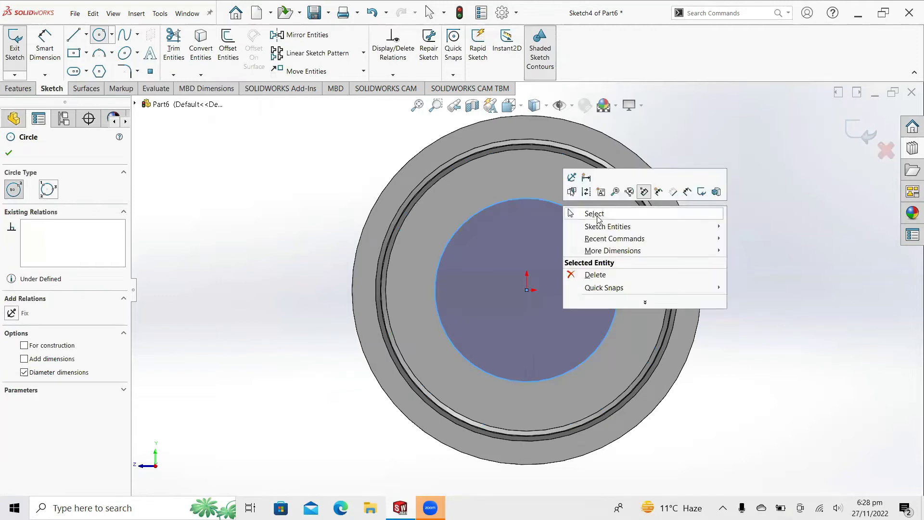
left_click(578, 213)
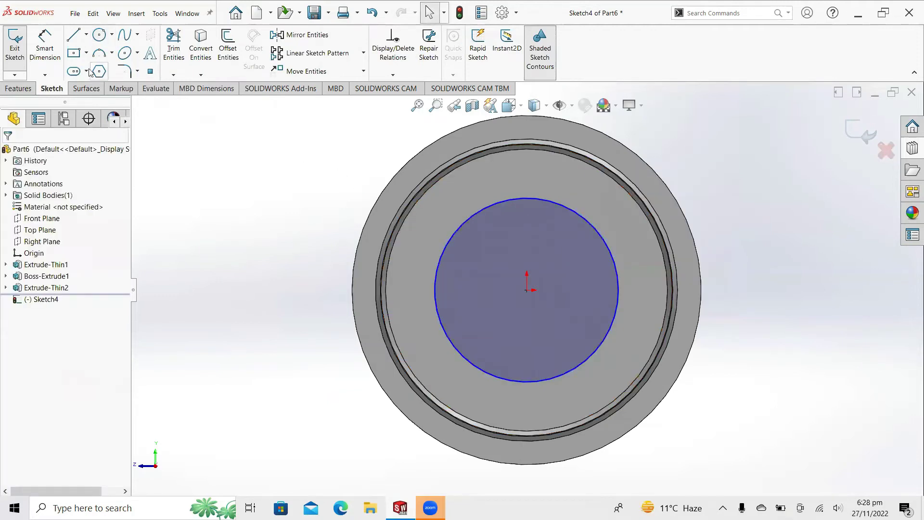
- Dimension the circle's diameter to 70 mm
left_click(44, 48)
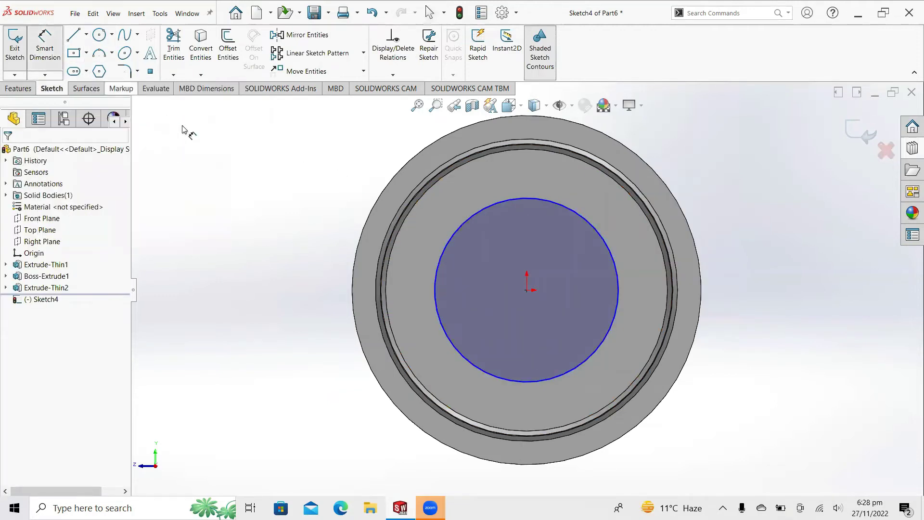
left_click(447, 245)
left_click(299, 212)
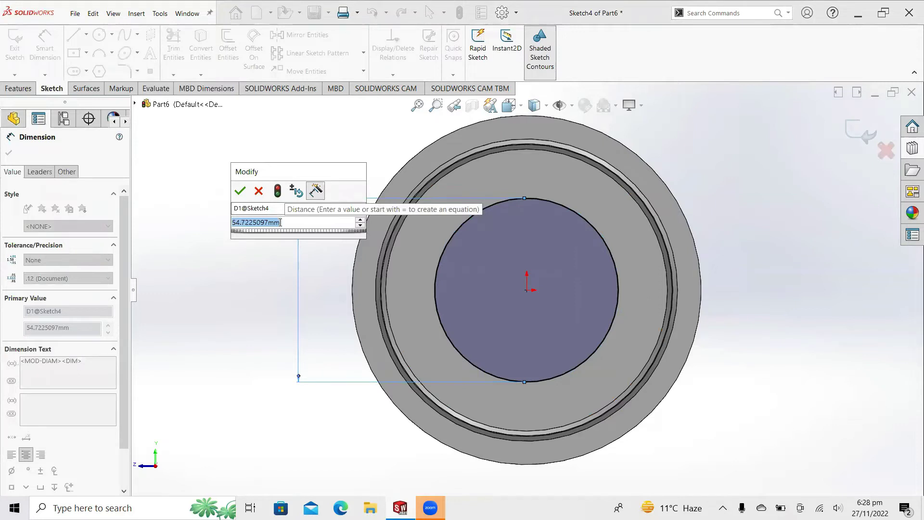
type("70")
left_click(245, 191)
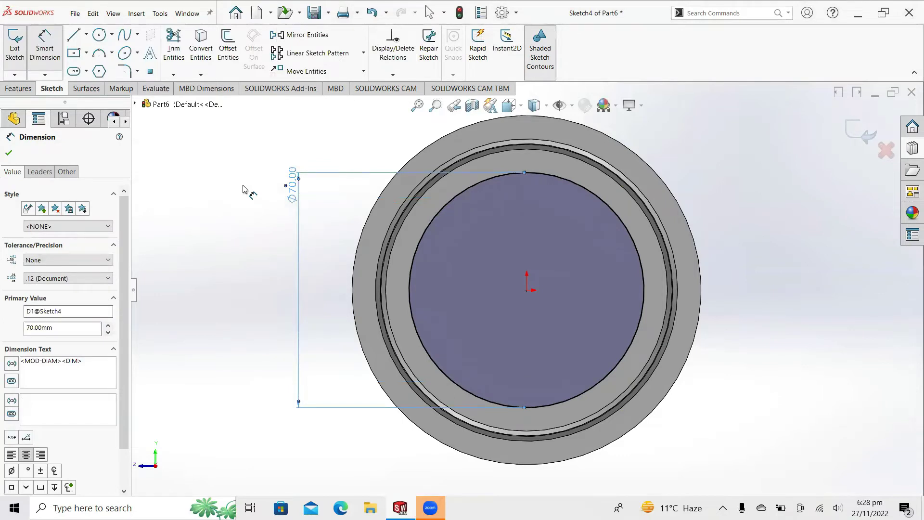
left_click(9, 153)
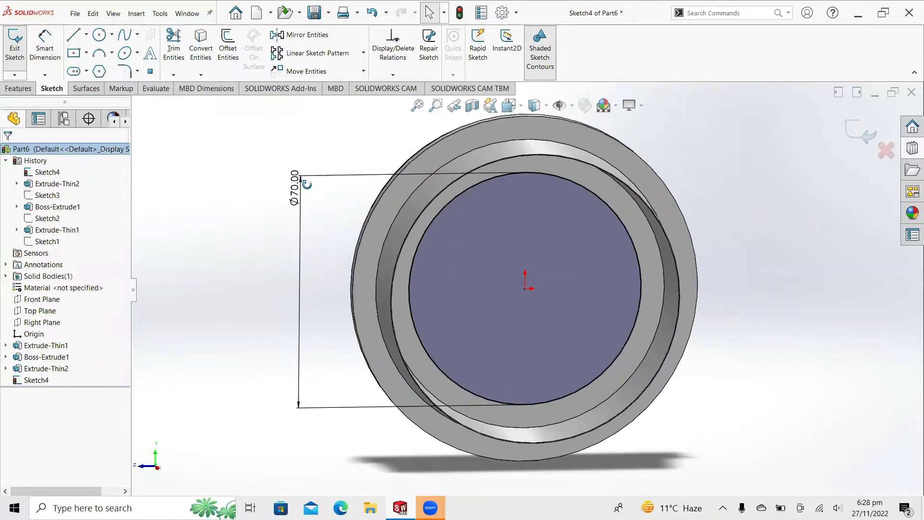
middle_click_drag(292, 153, 241, 156)
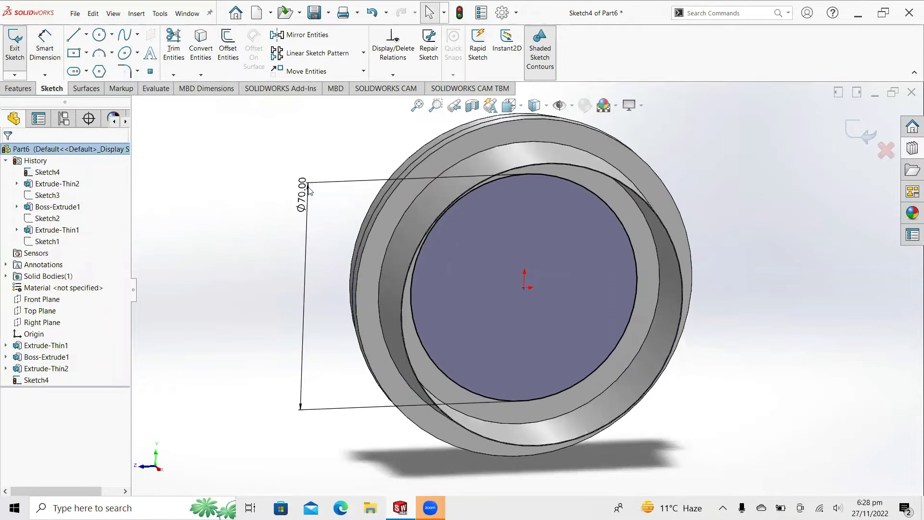
- Extrude the 70 mm circle 35 mm deep as a solid boss
left_click(23, 91)
left_click(21, 60)
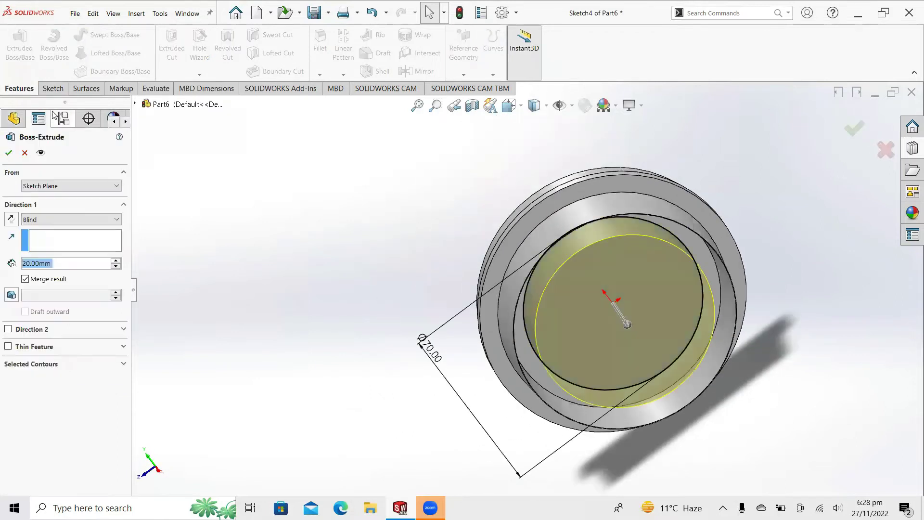
type("35")
key("Return")
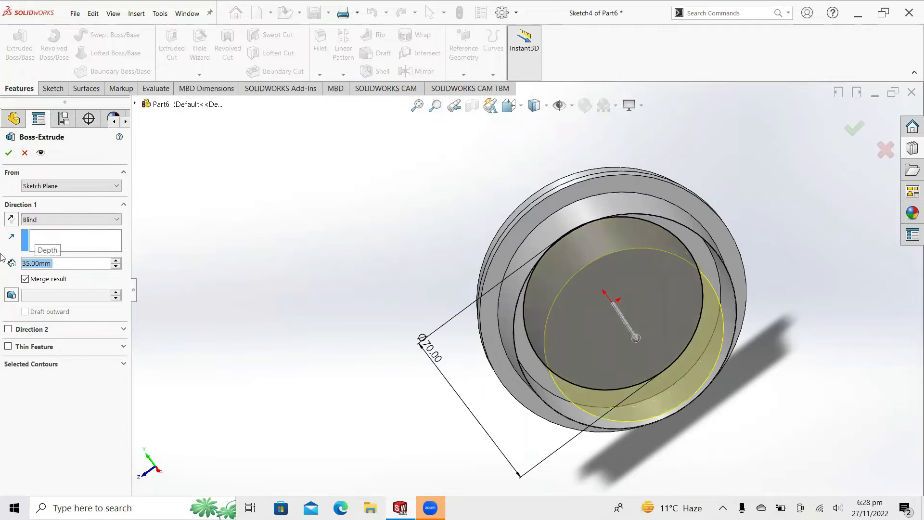
left_click(9, 153)
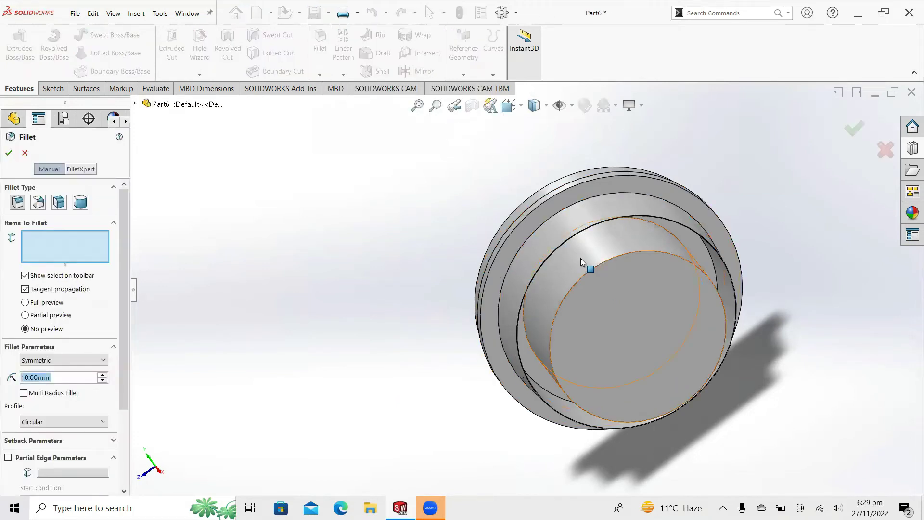
- Round the boss's end edge with a 20 mm radius fillet into a domed cap
left_click(586, 274)
left_click(65, 376)
double_click(52, 376)
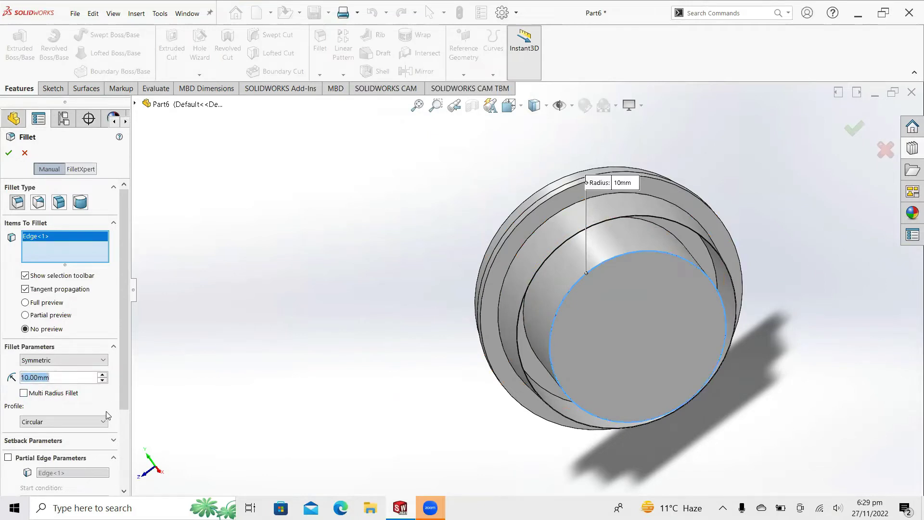
type("20")
key("Return")
left_click(9, 154)
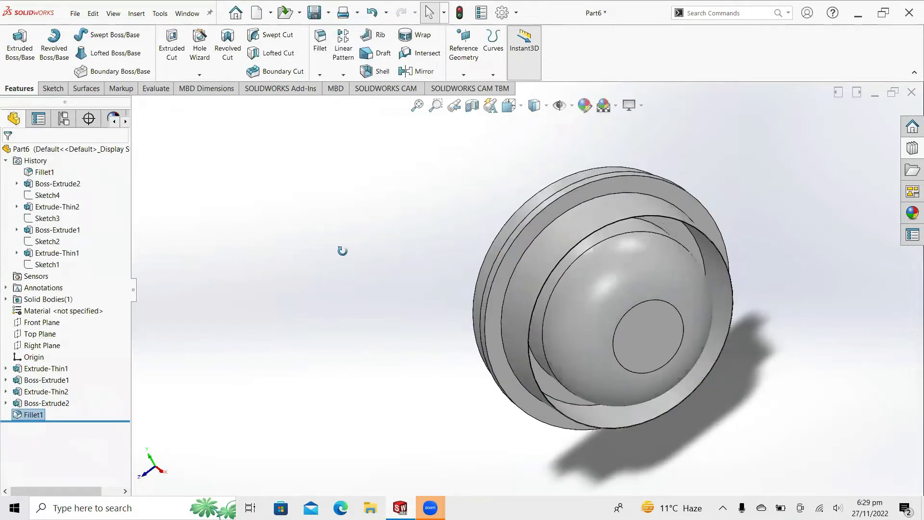
middle_click_drag(342, 251, 406, 253)
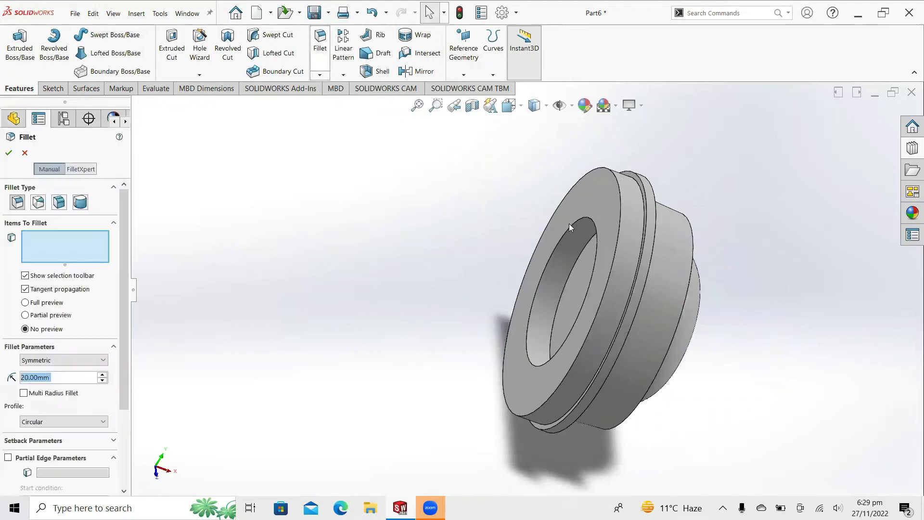
- Fillet the ring's outer and inner front edges with a 10 mm radius
left_click(607, 289)
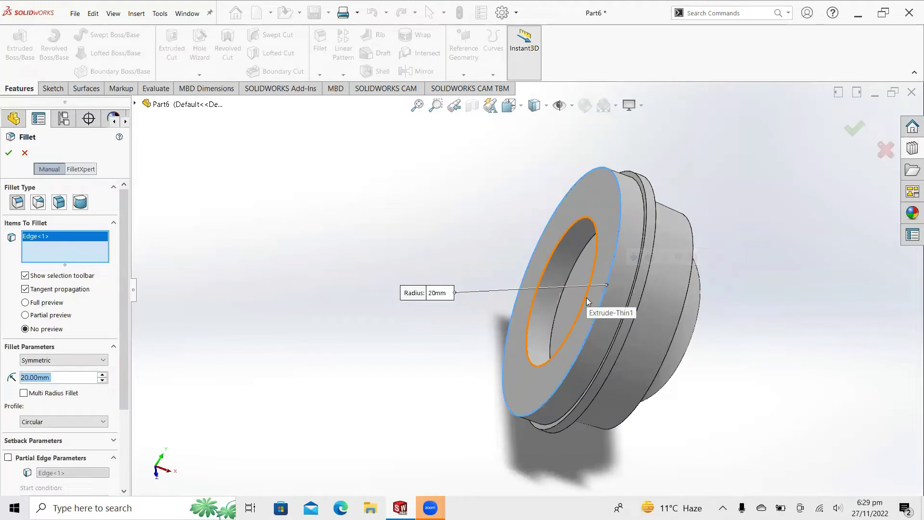
left_click(588, 302)
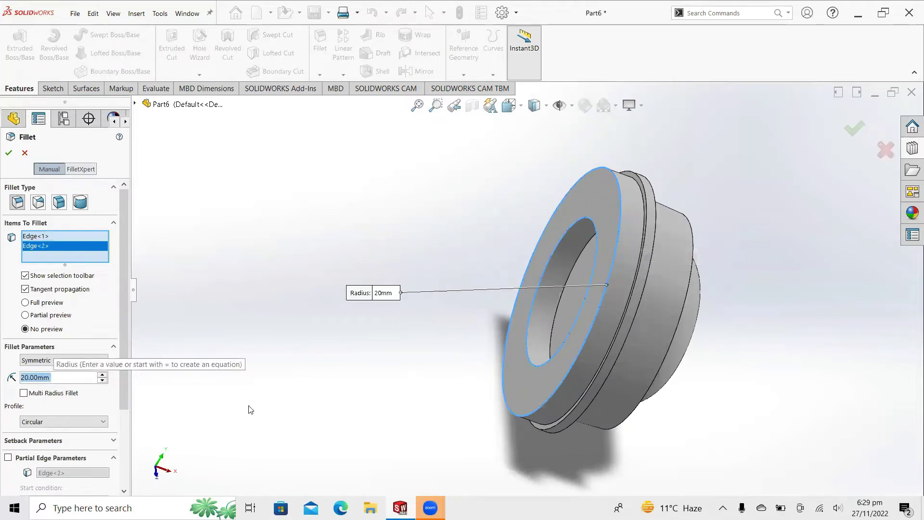
type("10")
key("Return")
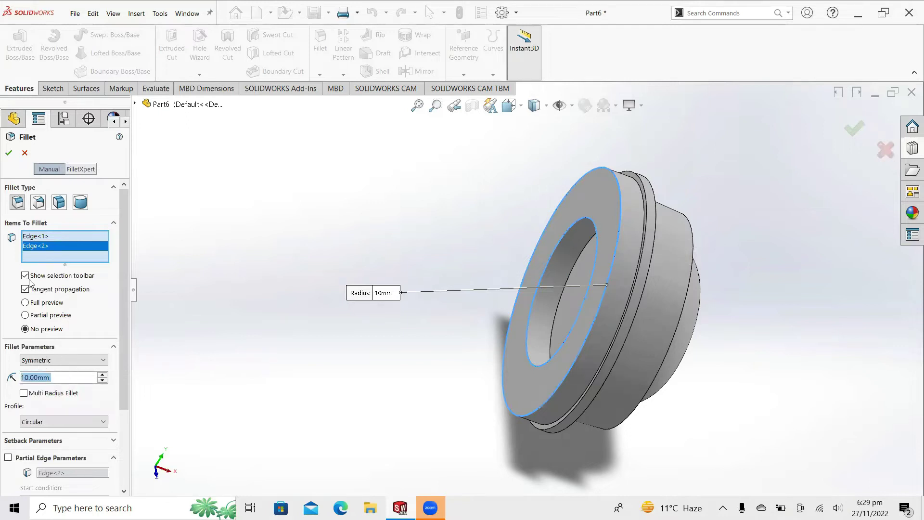
left_click(8, 153)
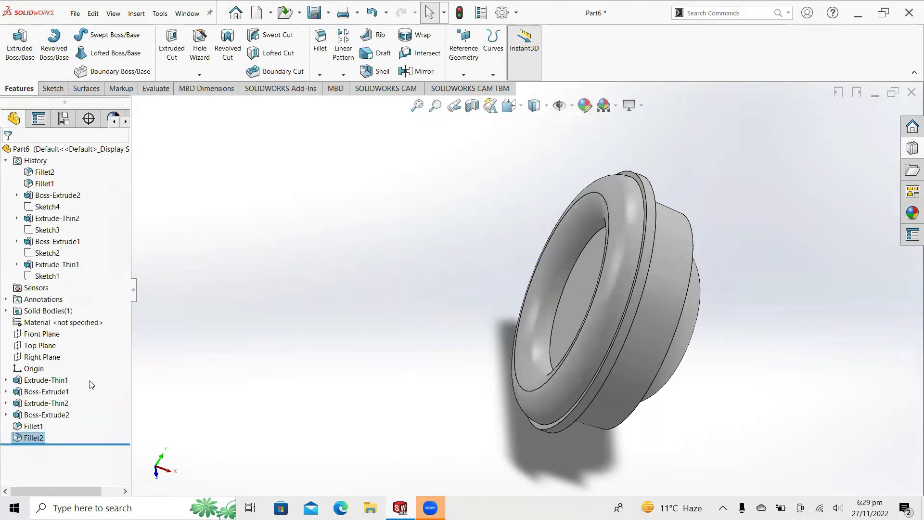
- Draw an origin-centred circle on the dome's flat end face, viewed normal to it
middle_click_drag(699, 393, 618, 352)
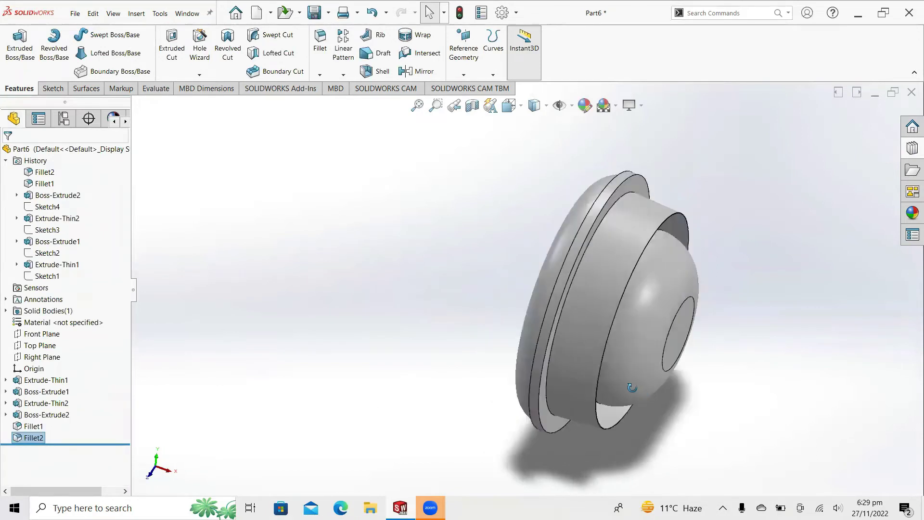
left_click(621, 343)
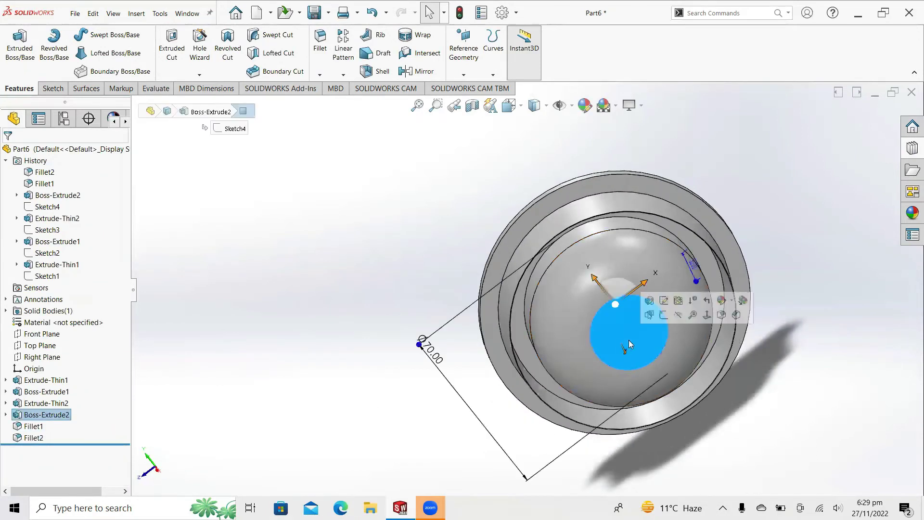
left_click(668, 312)
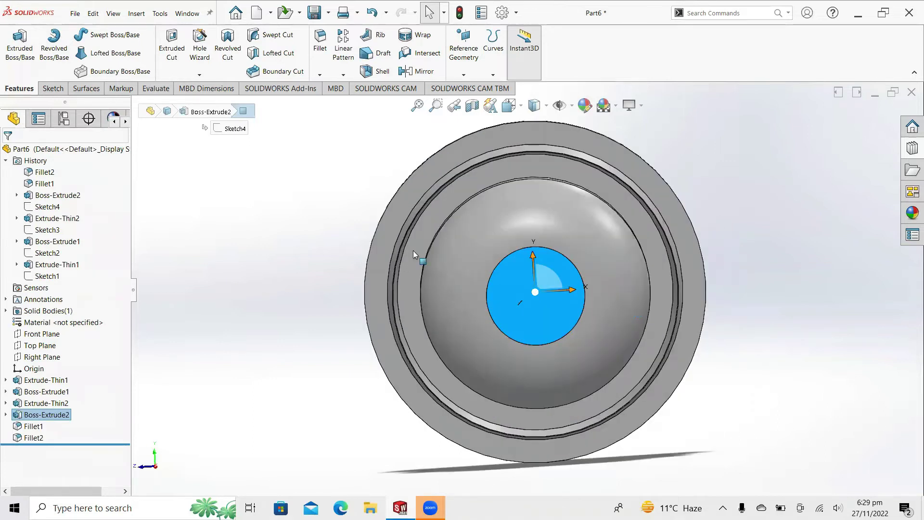
left_click(100, 35)
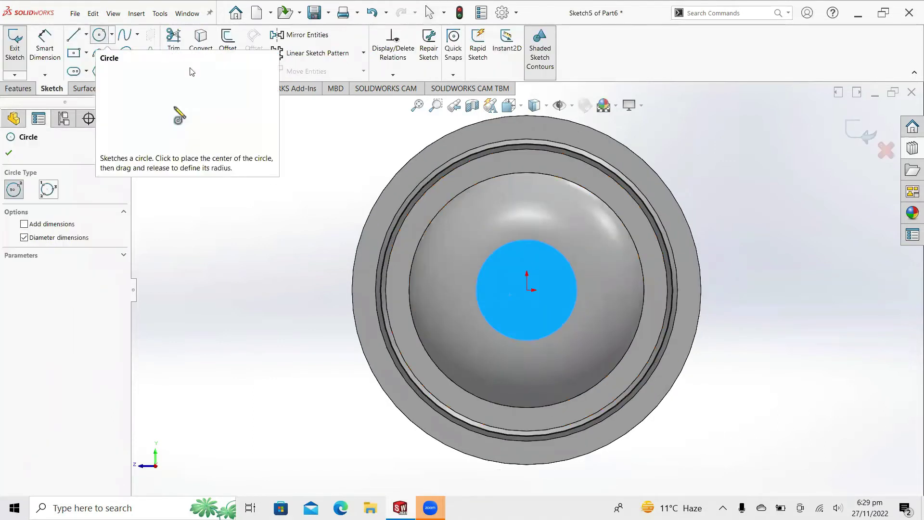
left_click(527, 290)
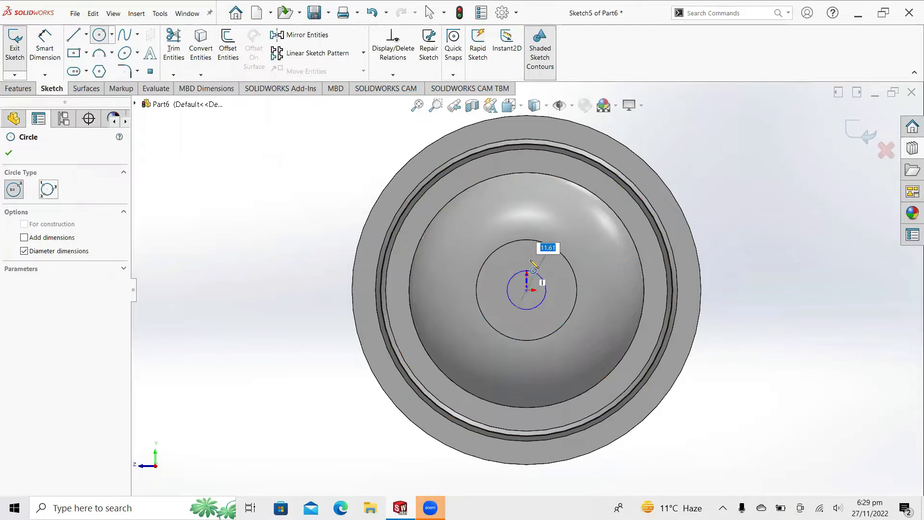
left_click(538, 250)
right_click(535, 251)
left_click(563, 257)
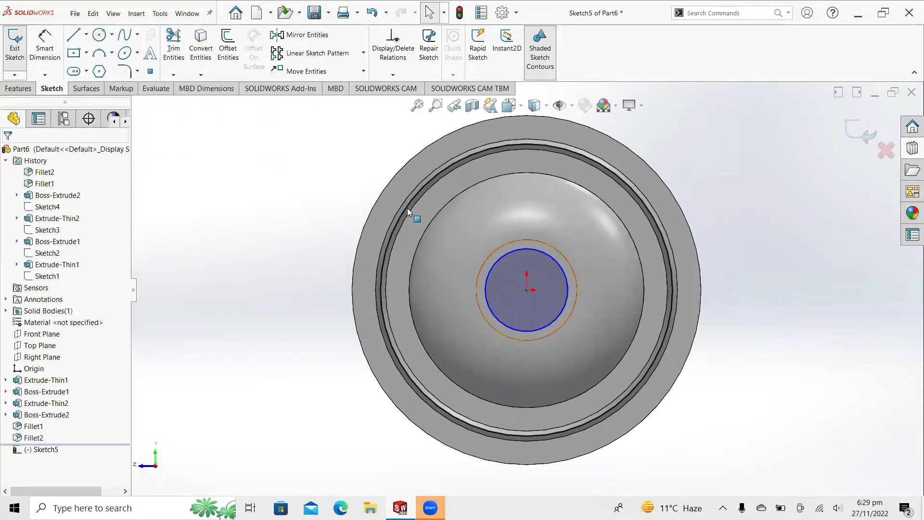
- Dimension the circle's diameter to 20 mm
left_click(42, 42)
left_click(500, 262)
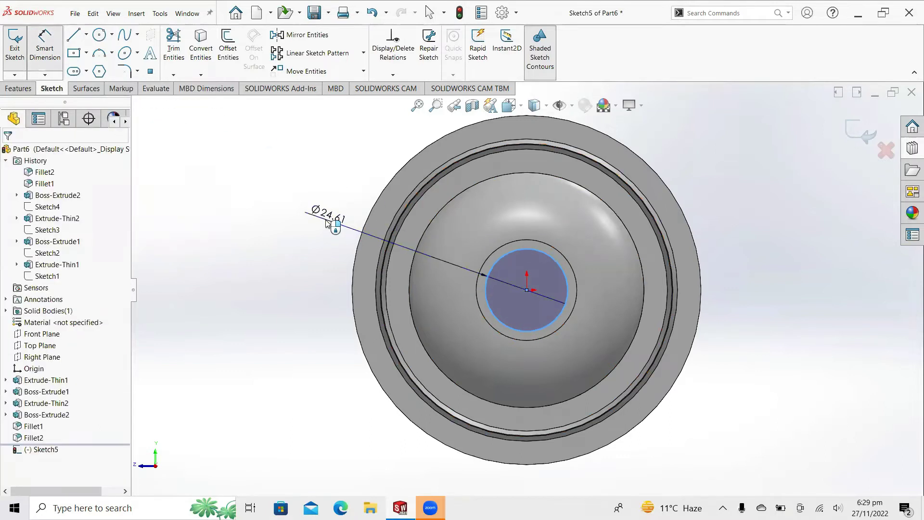
left_click(327, 224)
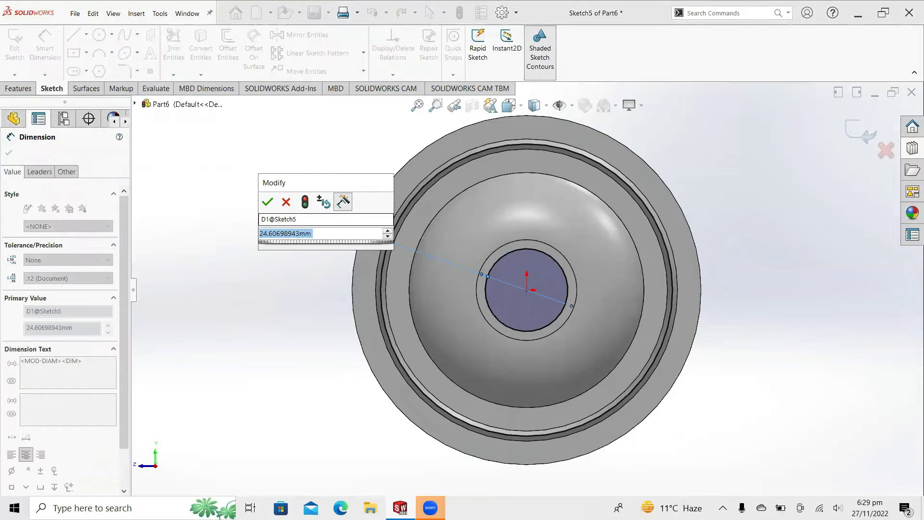
key("Escape")
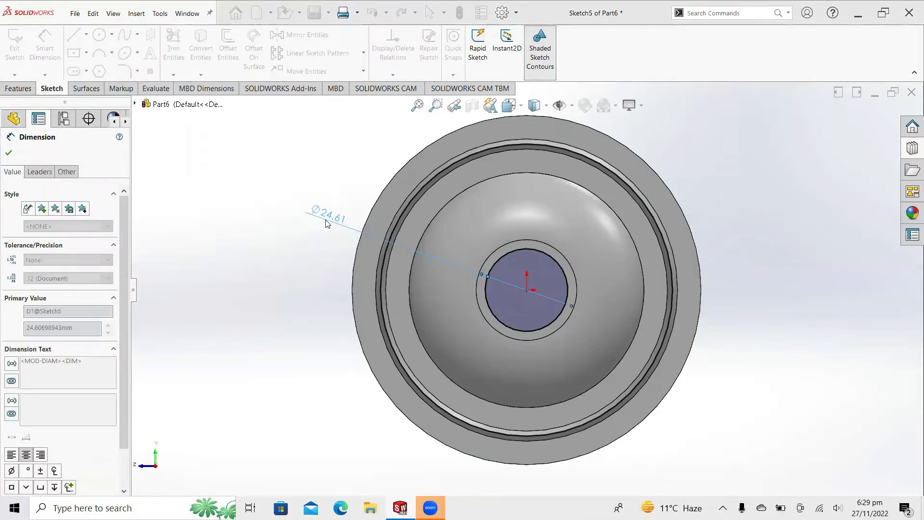
key("Return")
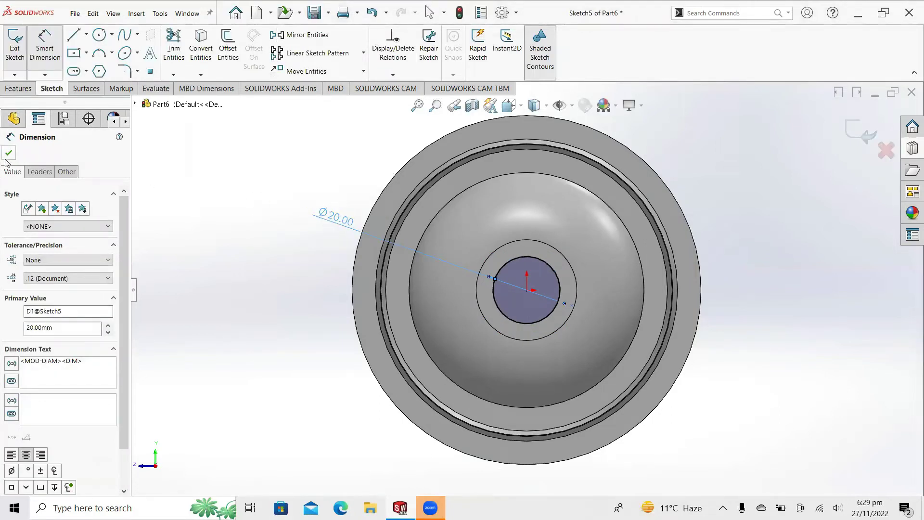
left_click(7, 159)
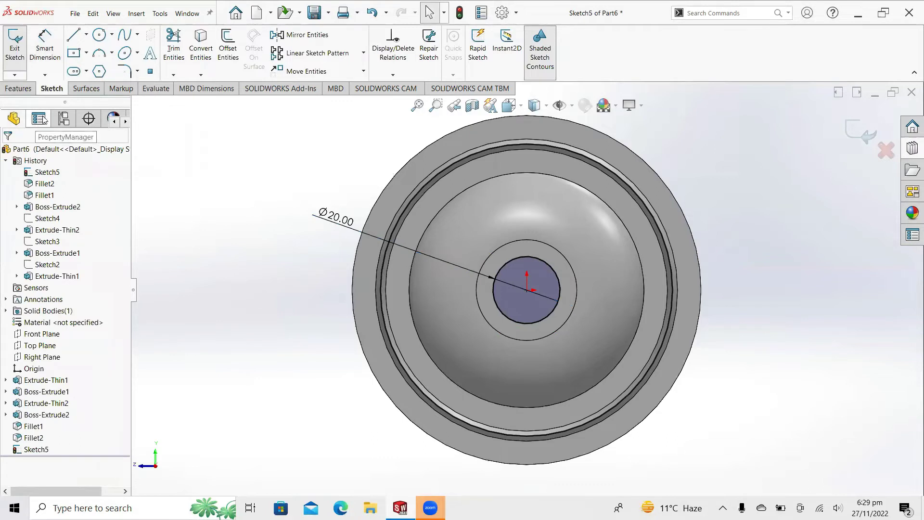
left_click(78, 33)
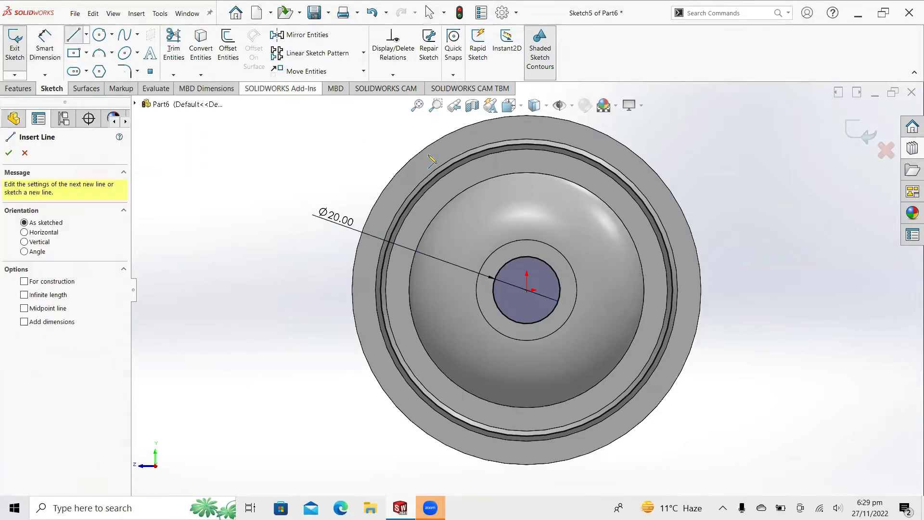
- Draw a slanted line from the circle's top point out to the outer ring
left_click(527, 256)
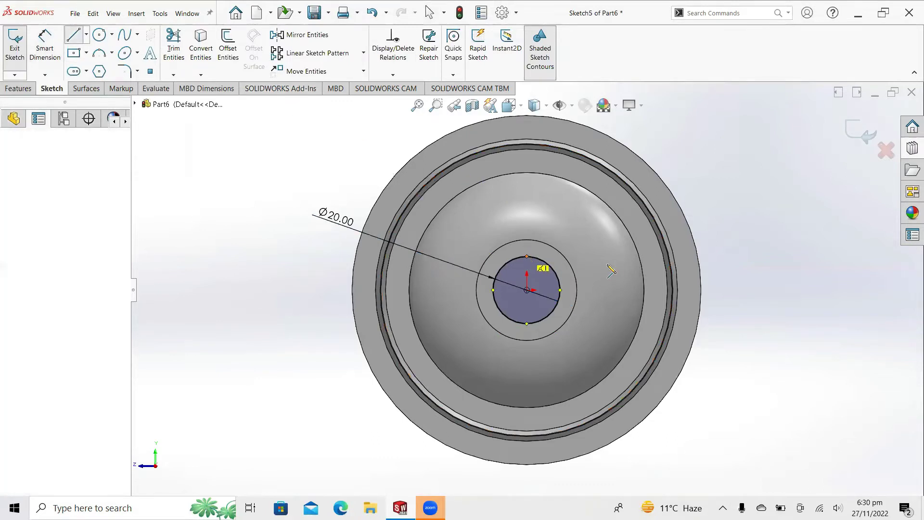
left_click(665, 273)
right_click(665, 272)
left_click(689, 279)
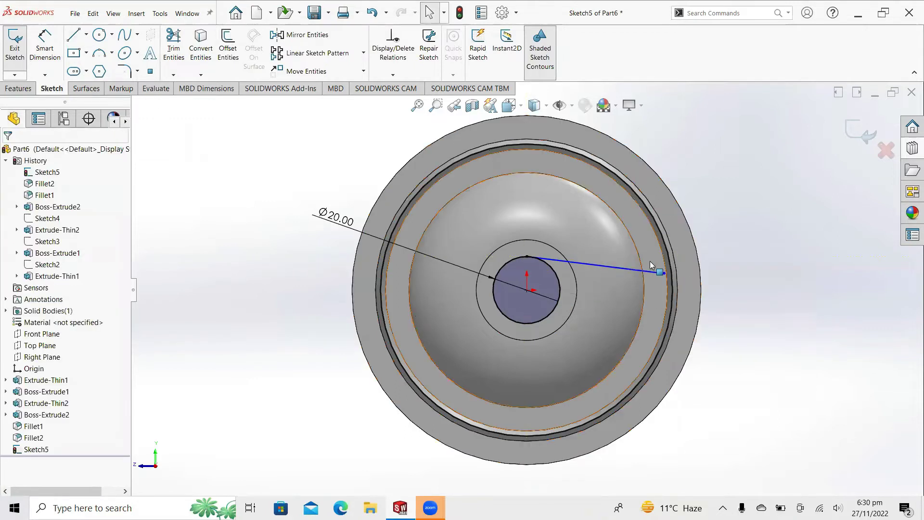
- Dimension the line's horizontal span between its endpoints to 37.5 mm
left_click(45, 42)
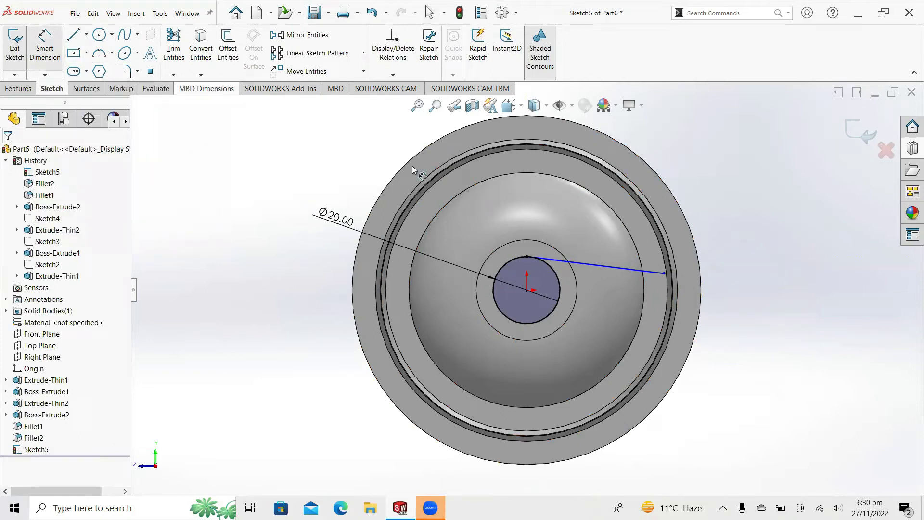
left_click(527, 257)
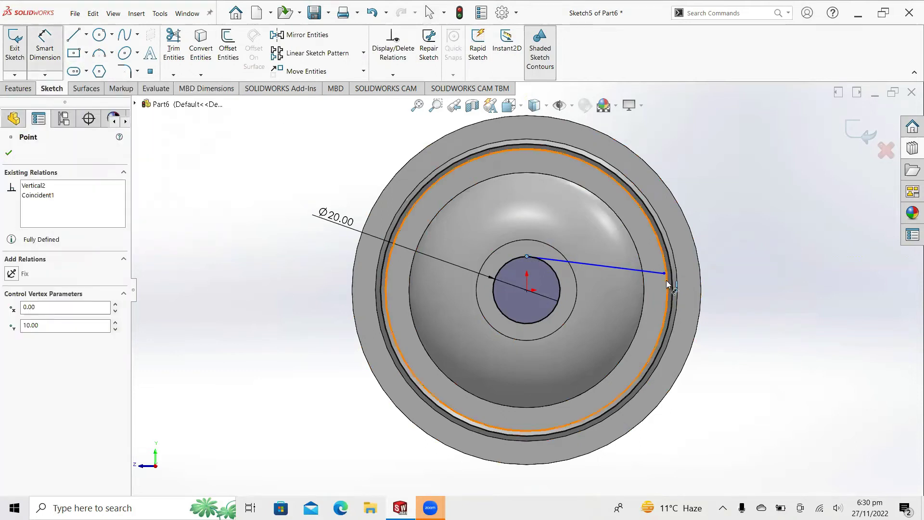
left_click(666, 275)
scroll(657, 189, "up", 2)
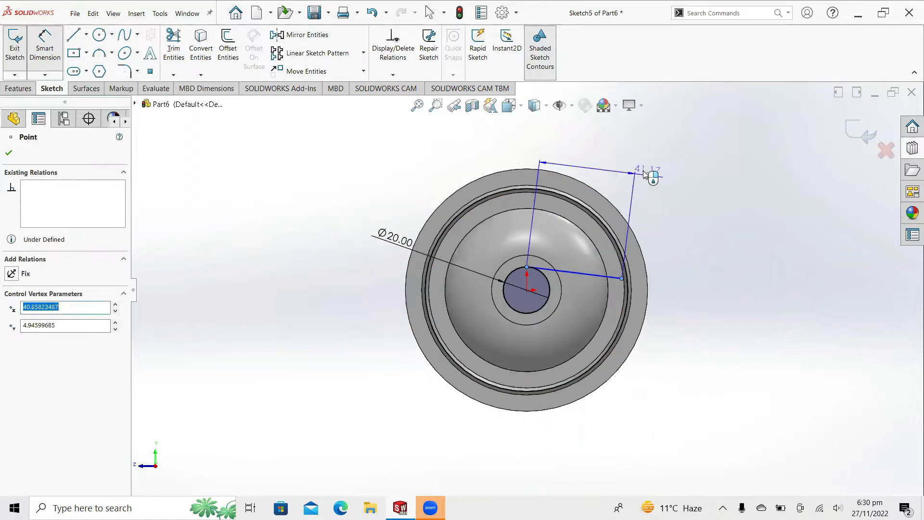
left_click(561, 158)
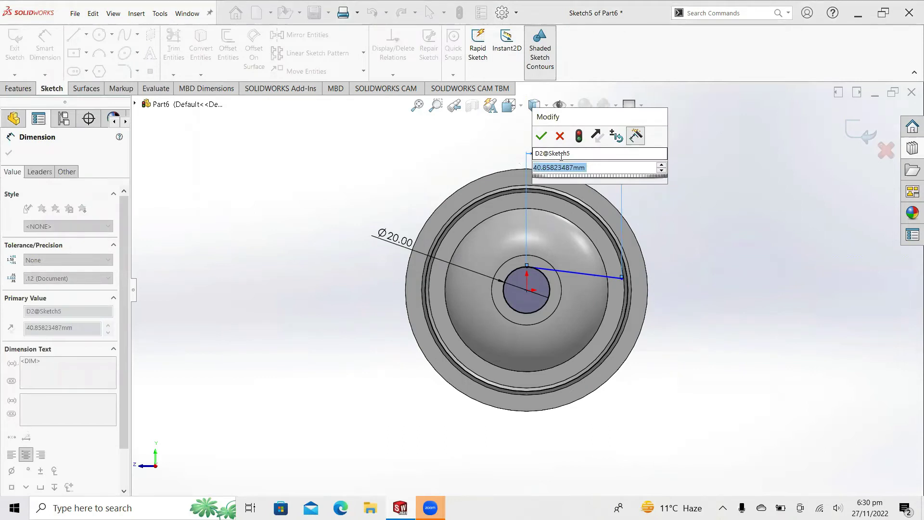
type("37.5")
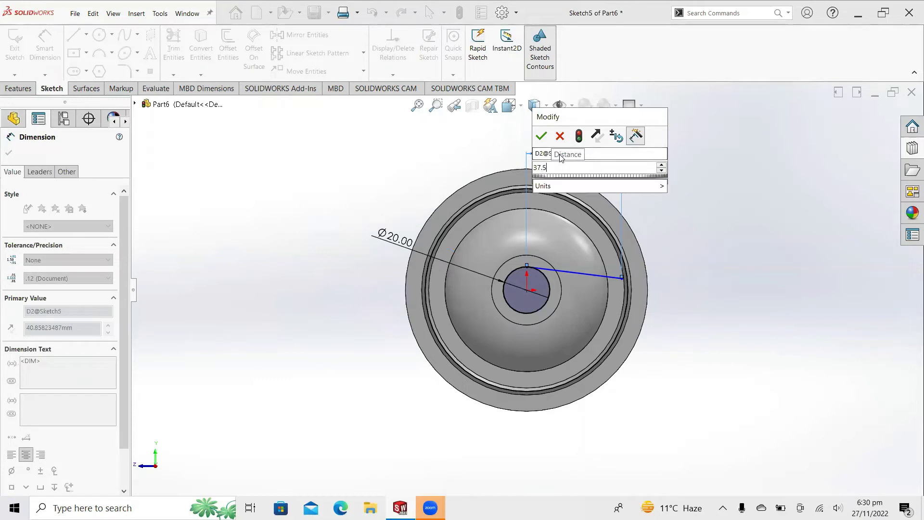
key("Return")
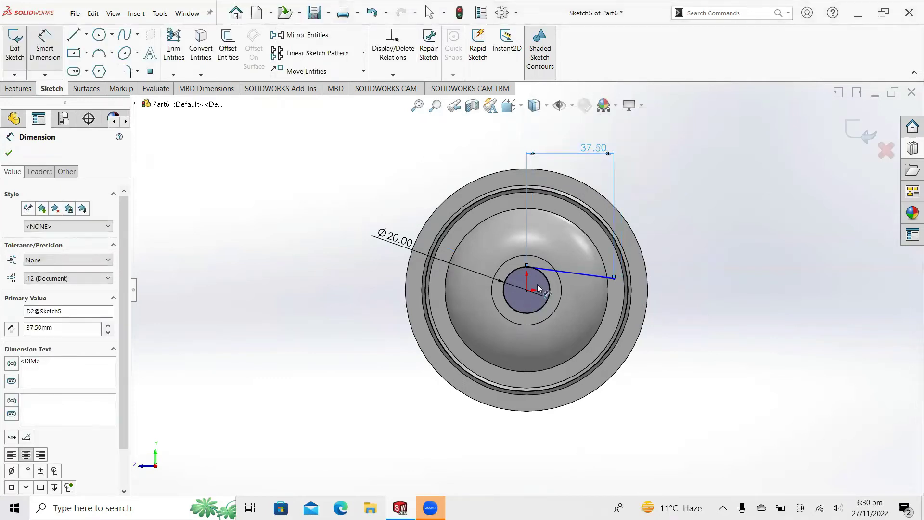
scroll(532, 283, "down", 2)
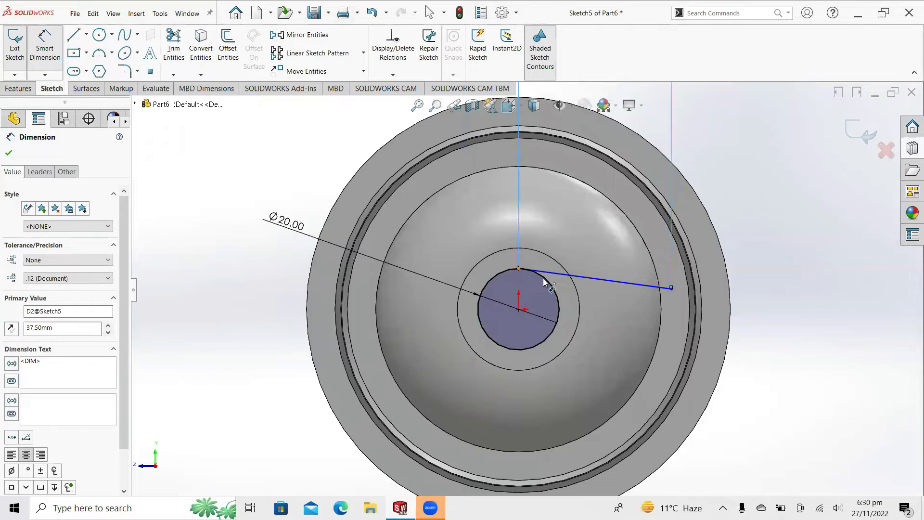
key("Escape")
- Dimension the line's vertical drop between its endpoints to 3.30 mm
left_click(672, 288)
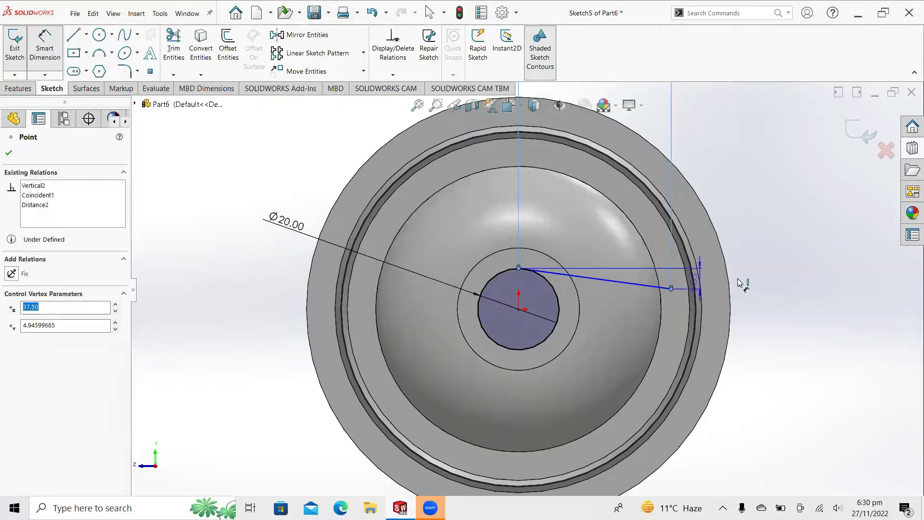
left_click(765, 283)
left_click(730, 283)
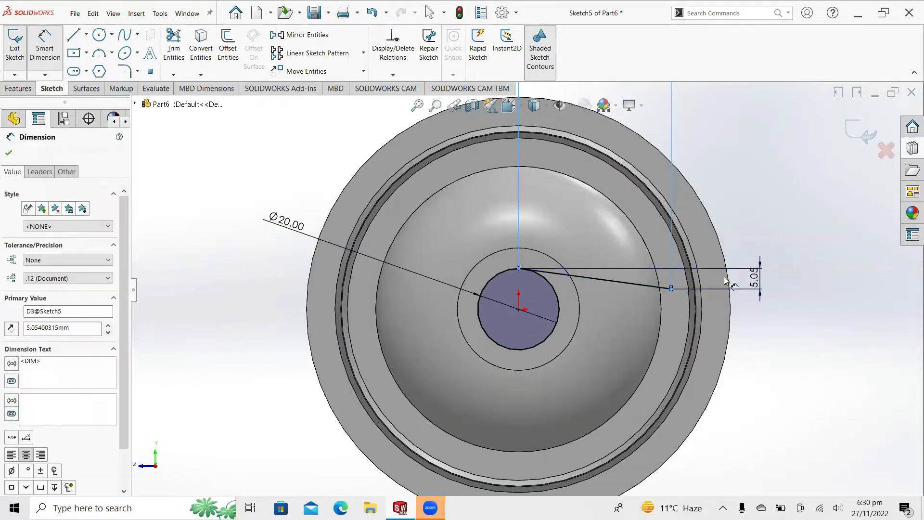
type("3.3")
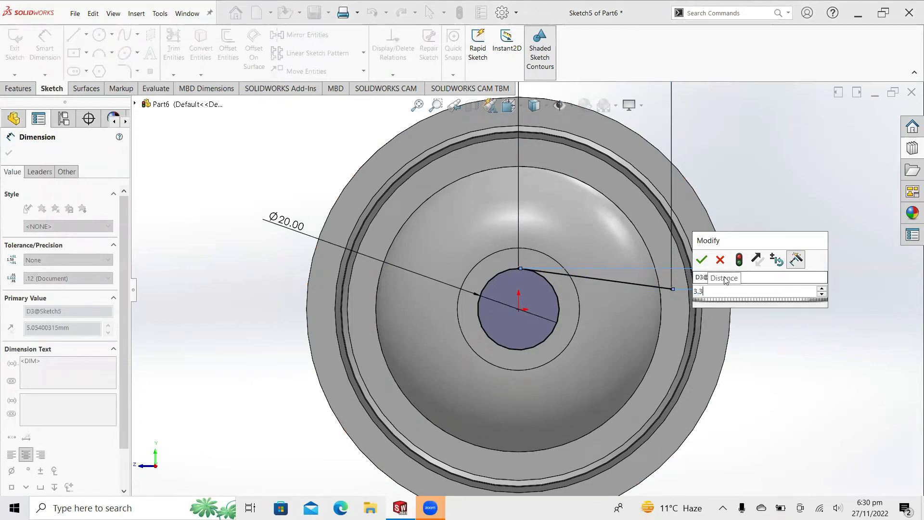
key("Escape")
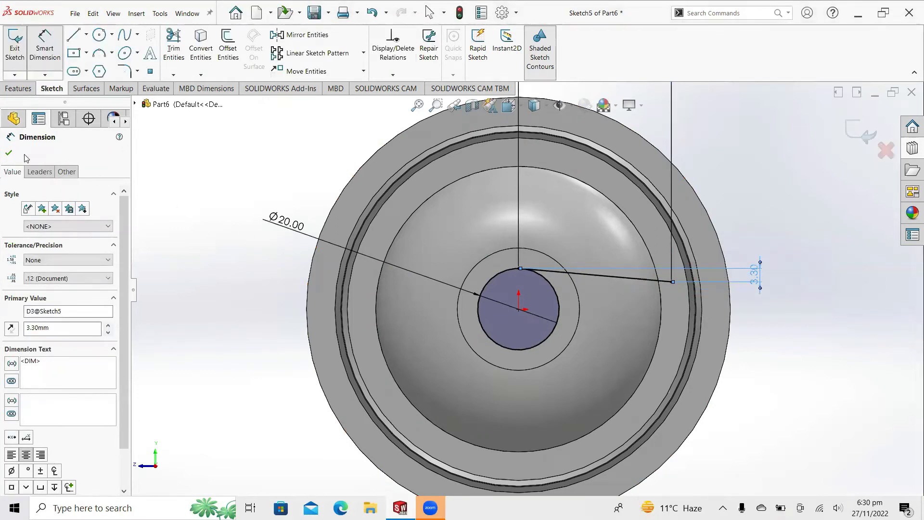
left_click(10, 153)
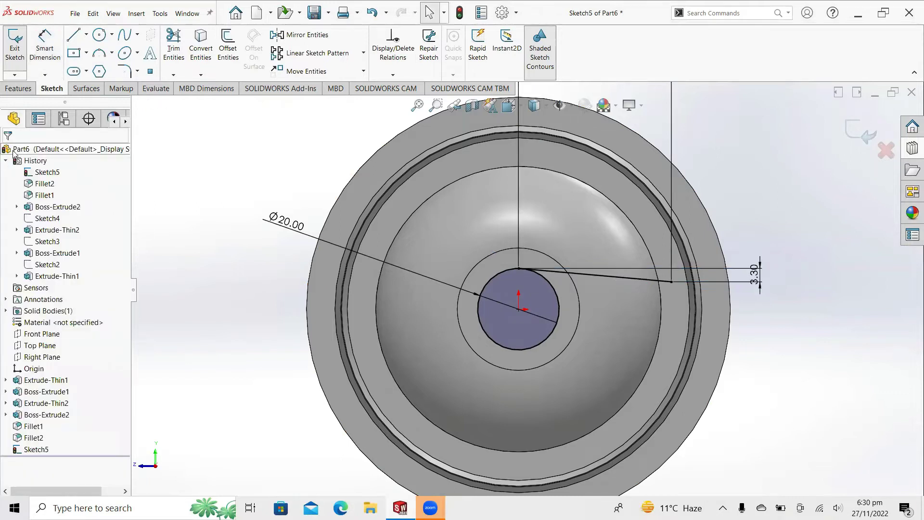
- Draw a short horizontal line from the circle and mirror the slanted line about it
left_click(77, 36)
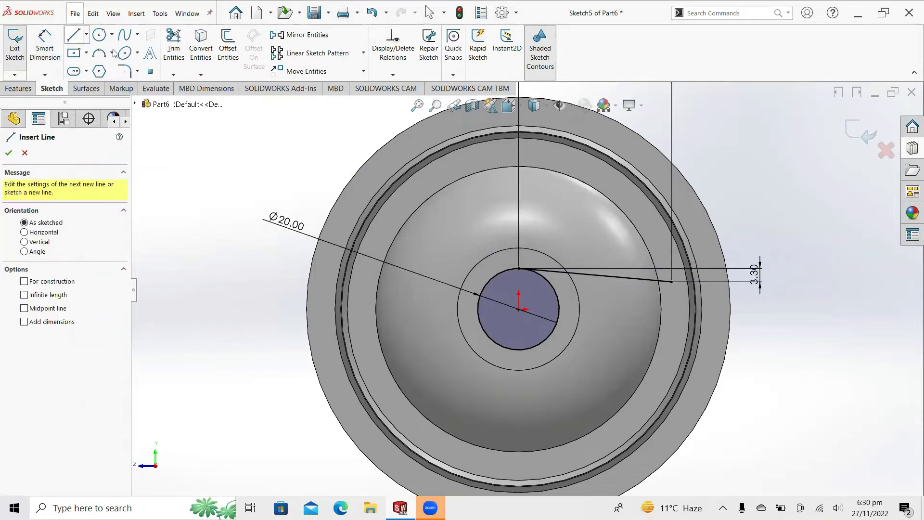
left_click(558, 309)
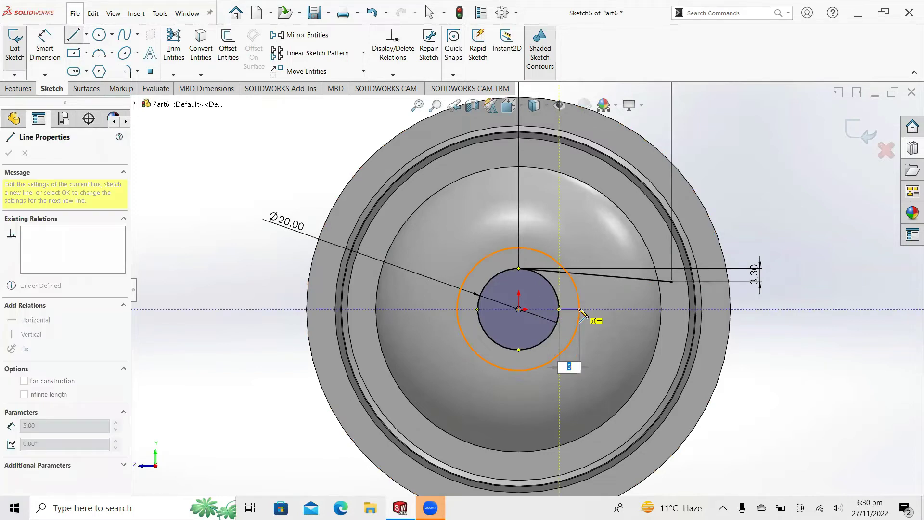
right_click(580, 309)
left_click(611, 320)
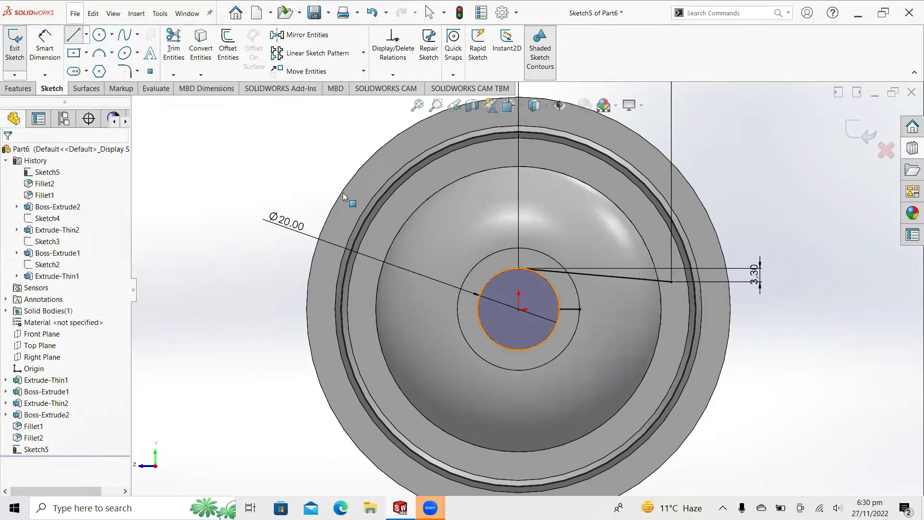
left_click(306, 35)
left_click(597, 274)
left_click(57, 296)
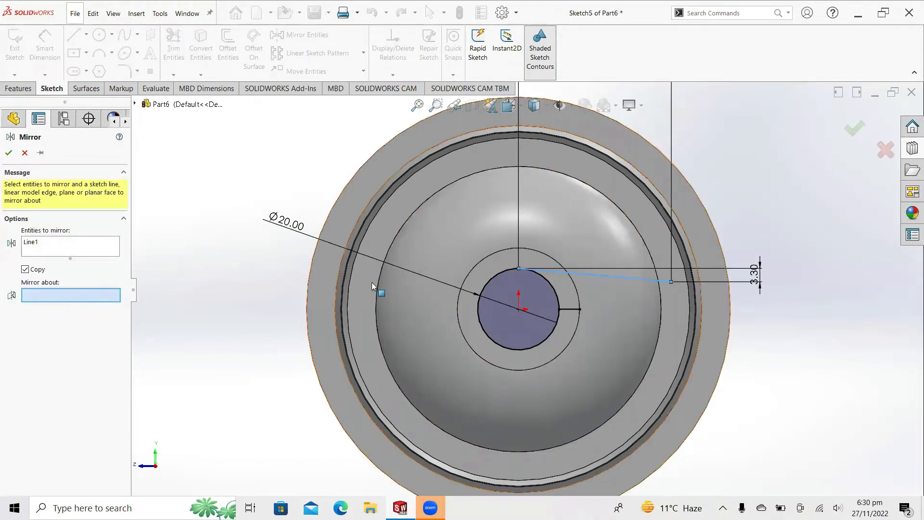
left_click(576, 309)
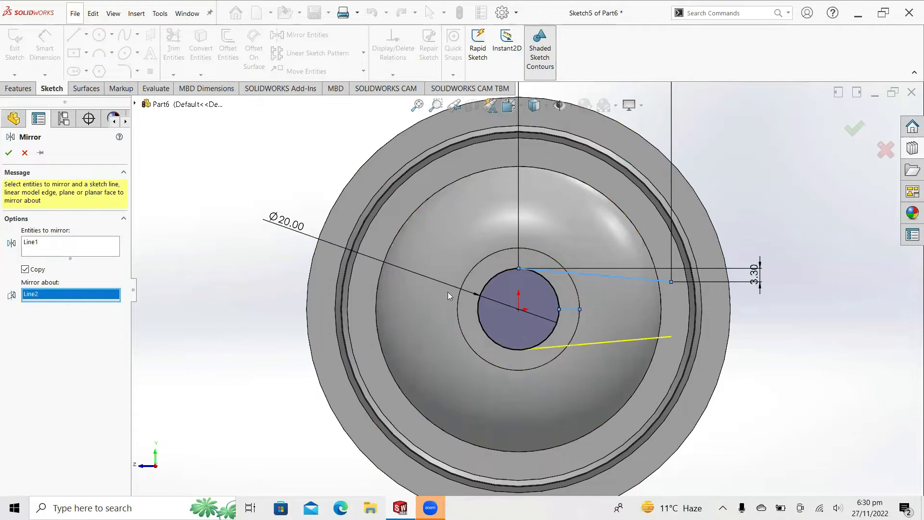
left_click(9, 154)
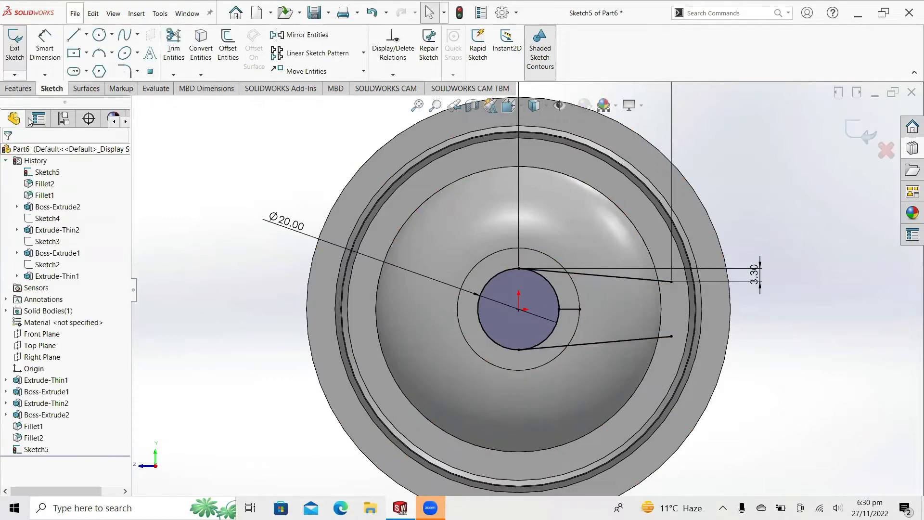
- Join the outer ends of both slanted lines with a vertical line
left_click(73, 36)
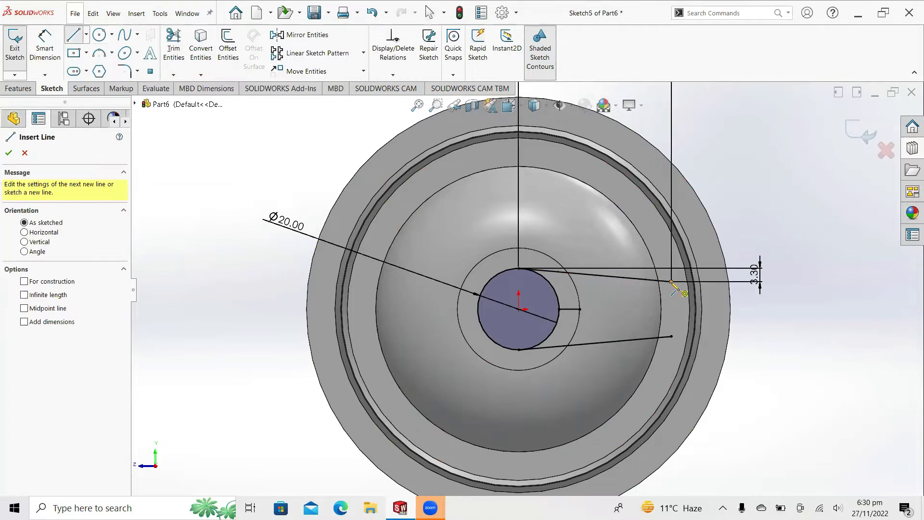
left_click(672, 282)
left_click(672, 337)
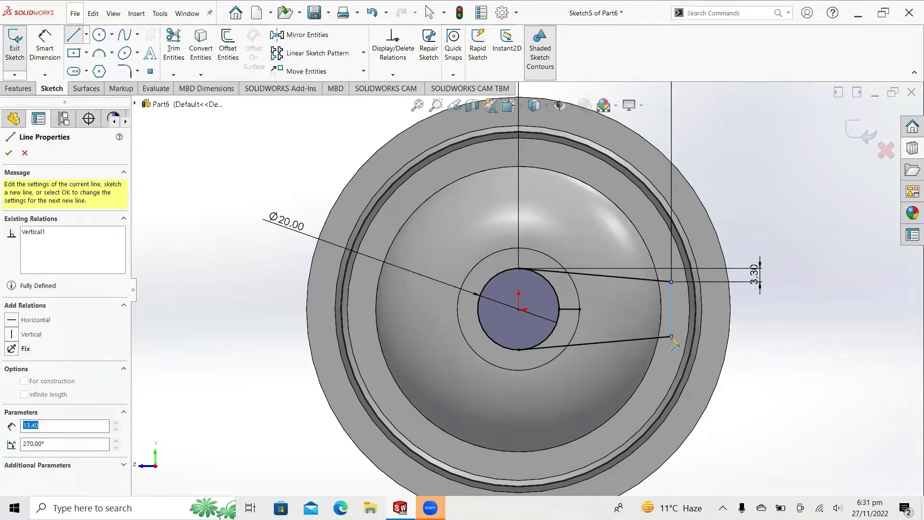
right_click(672, 337)
left_click(702, 346)
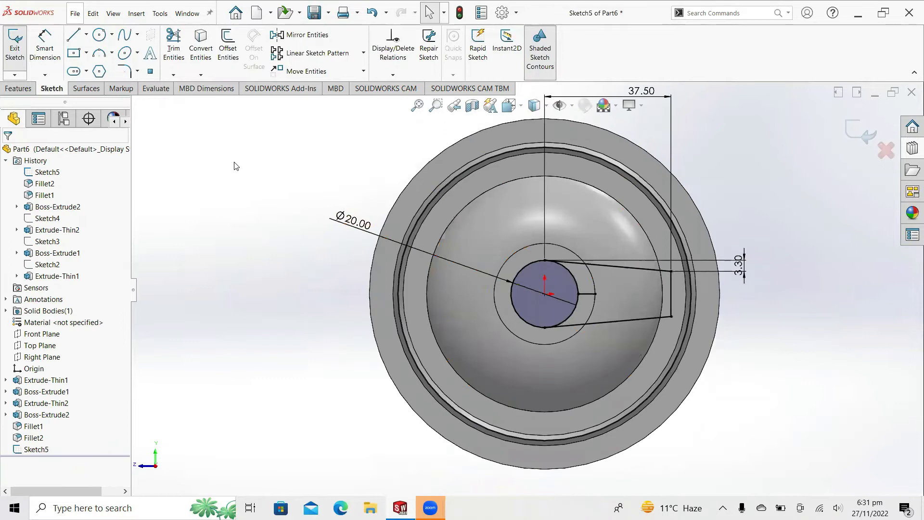
left_click(172, 57)
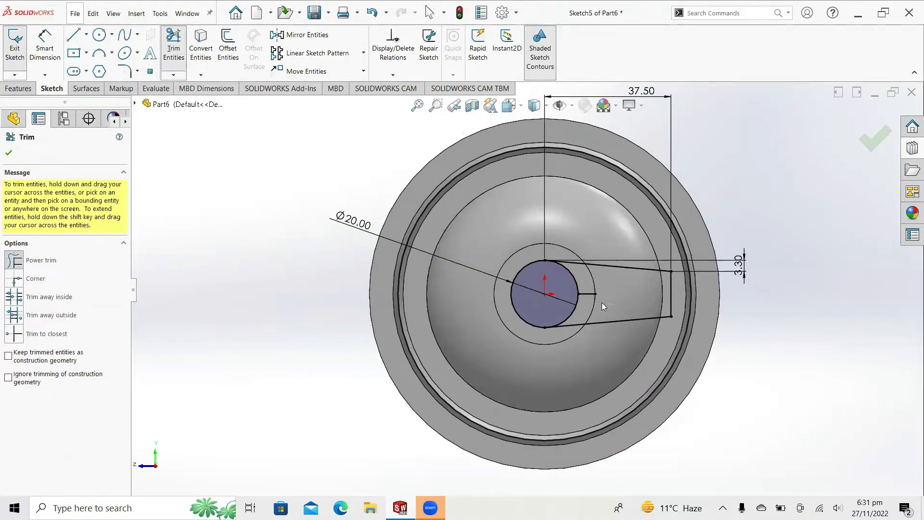
- Trim the 20 mm circle's inner and leftover arcs, leaving one closed tapered-arm profile
left_click_drag(573, 302, 565, 298)
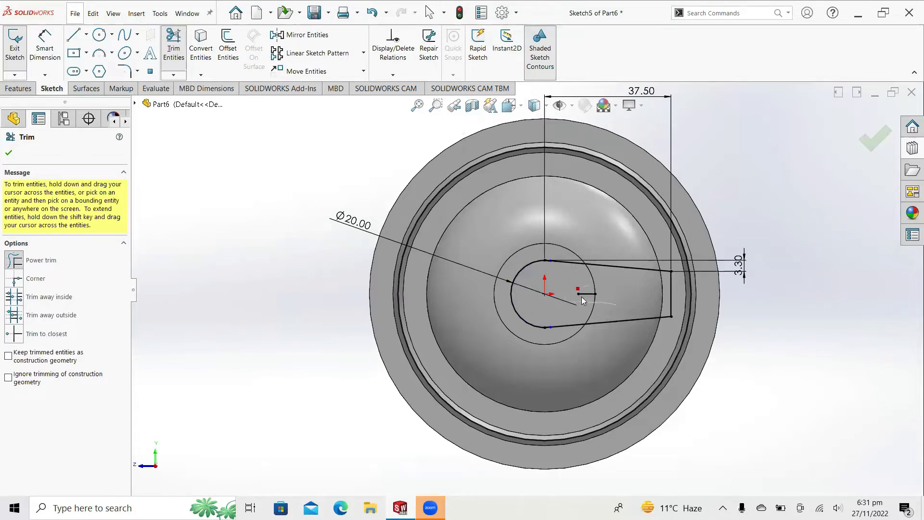
scroll(552, 323, "down", 2)
scroll(551, 323, "down", 2)
scroll(518, 319, "down", 3)
scroll(518, 319, "down", 3)
scroll(526, 318, "down", 2)
scroll(539, 322, "down", 2)
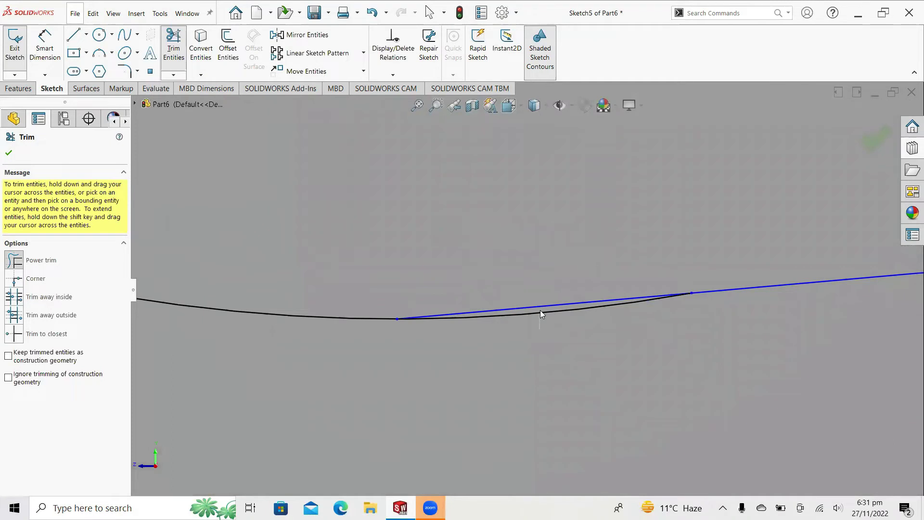
scroll(541, 308, "up", 2)
scroll(544, 298, "up", 2)
scroll(558, 256, "up", 4)
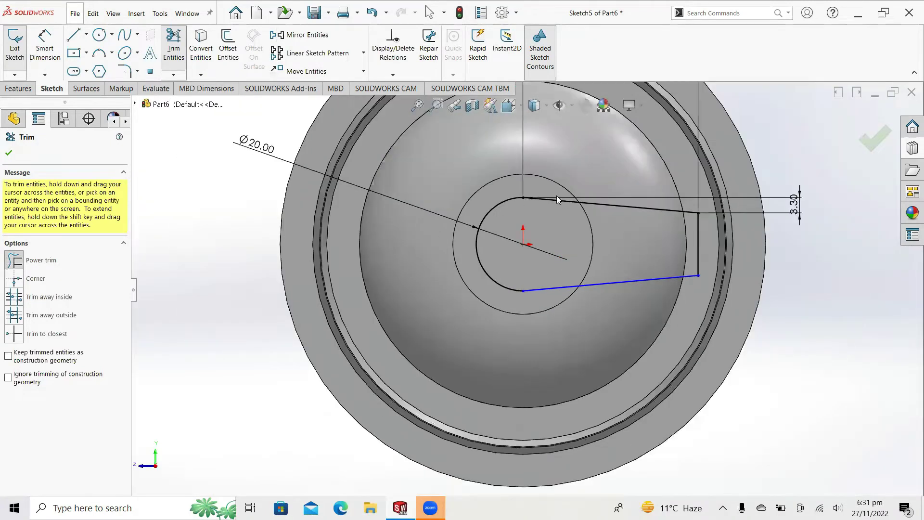
scroll(526, 200, "down", 3)
scroll(514, 237, "down", 4)
scroll(504, 279, "down", 3)
scroll(503, 251, "down", 4)
left_click(492, 216)
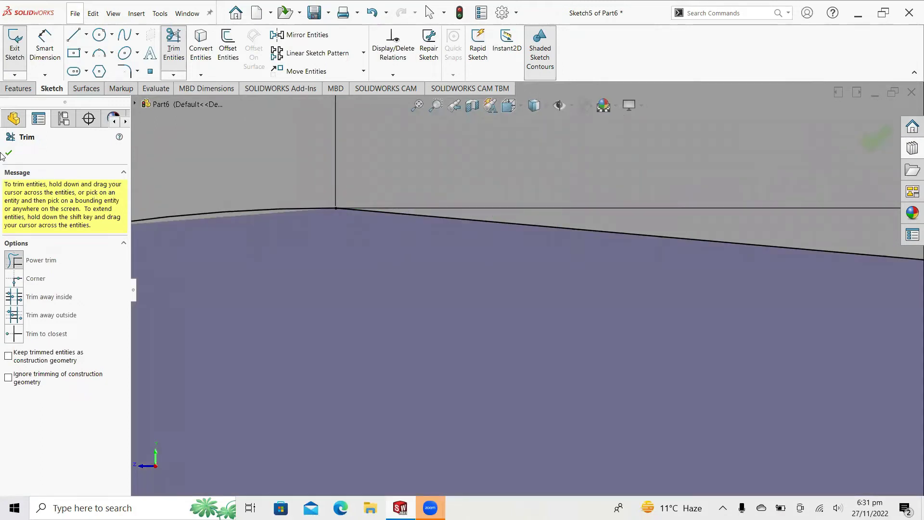
left_click(8, 153)
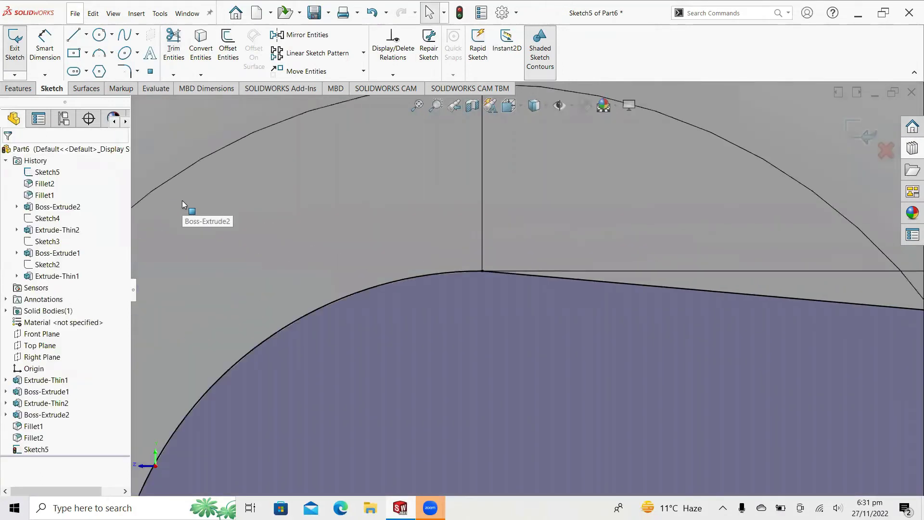
key("z")
key("z")
key("z")
key("z")
key("z")
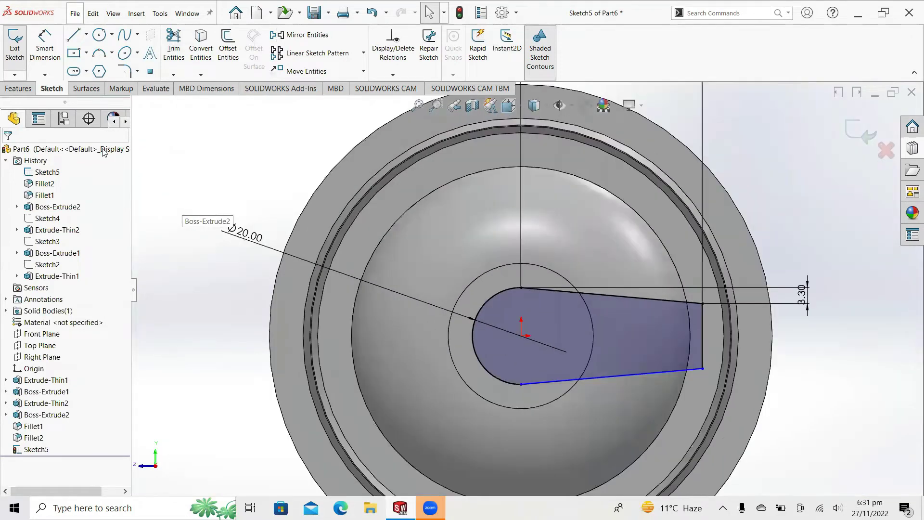
- Extrude the tapered-arm profile 10 mm deep as Boss-Extrude3
left_click(19, 89)
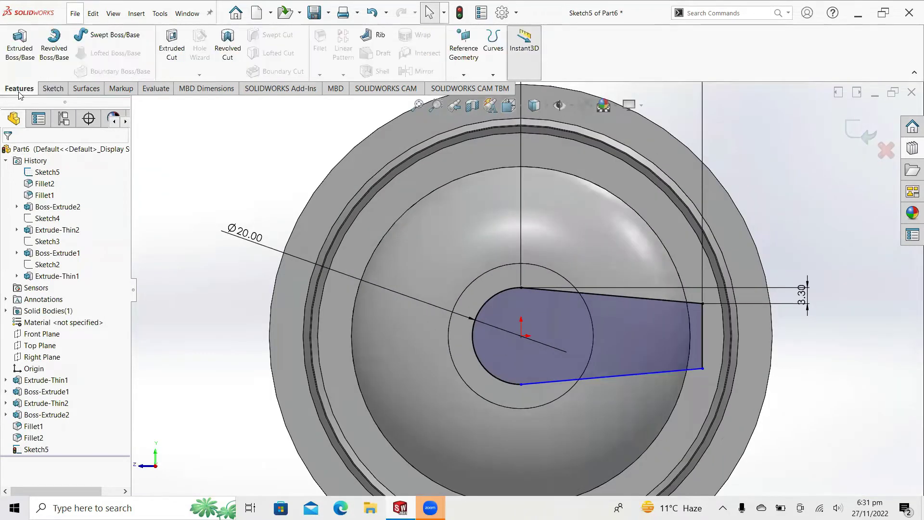
left_click(20, 62)
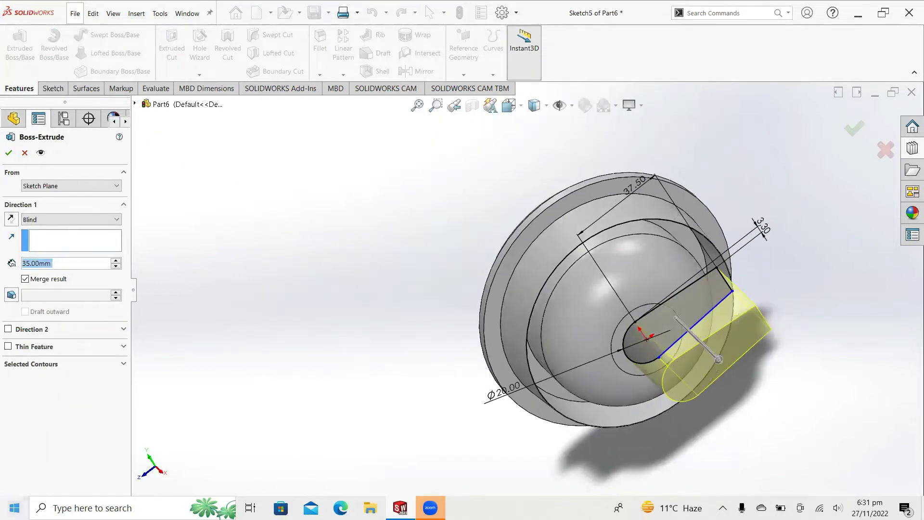
type("10")
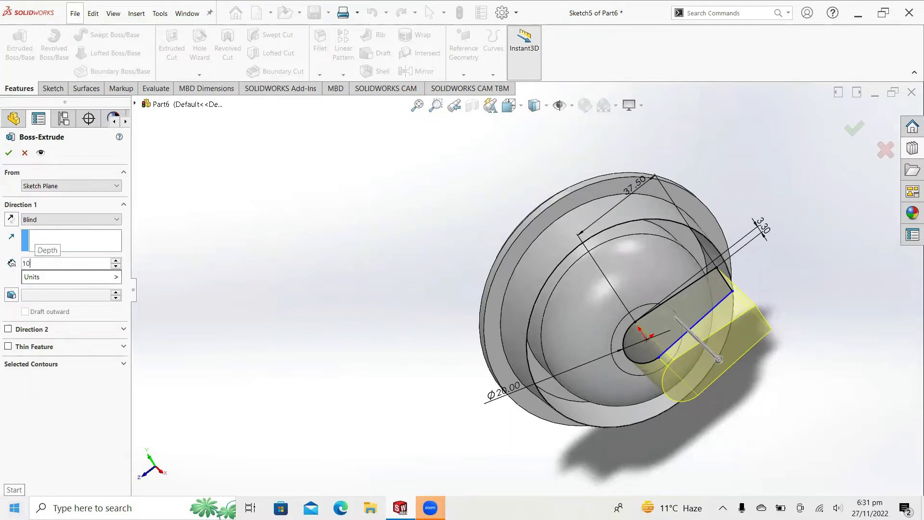
key("Return")
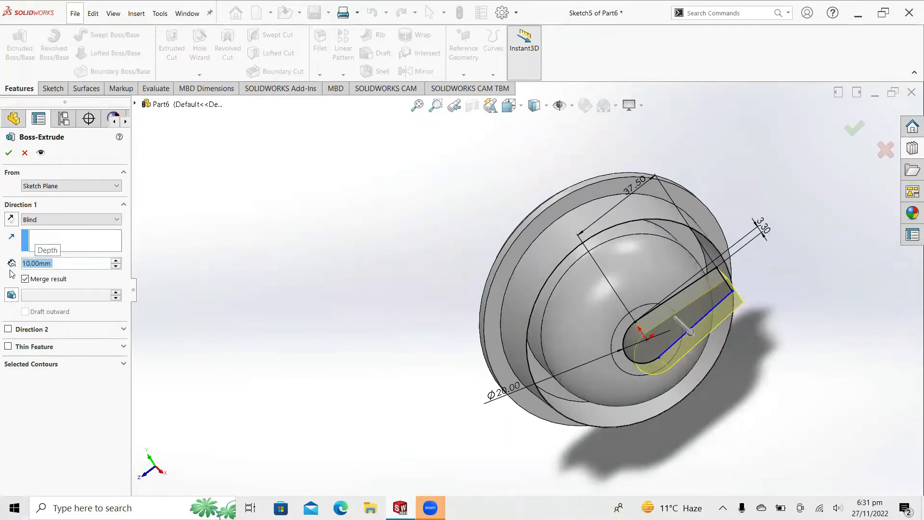
left_click(9, 154)
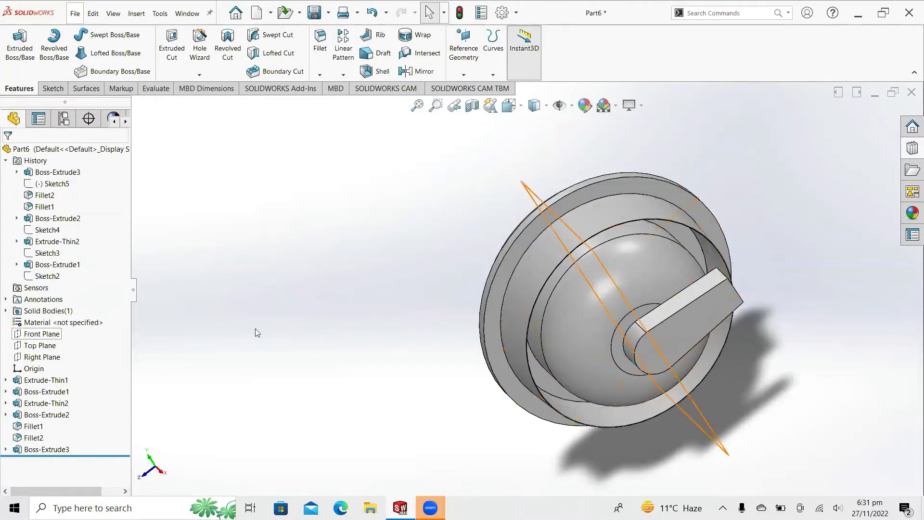
key("Left")
key("Left")
key("Left")
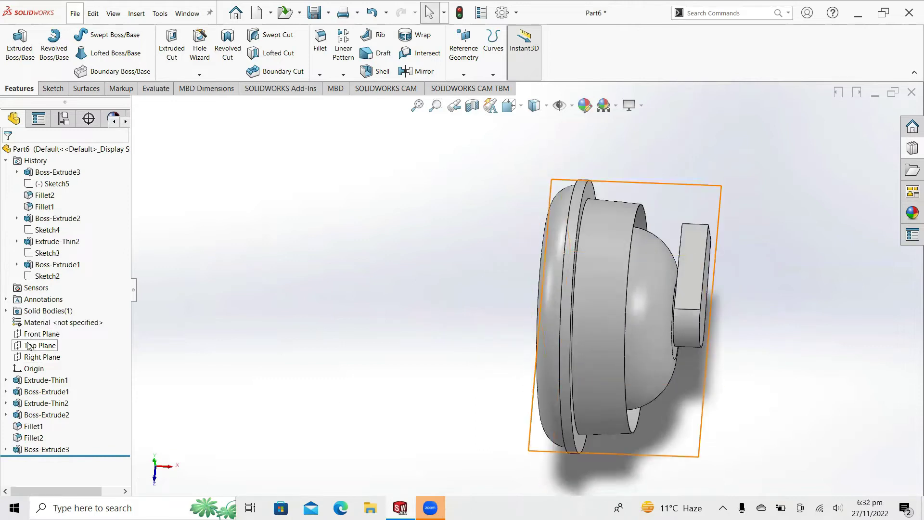
- On the Top Plane, sketch connected short vertical, horizontal and rising guide lines from the tab's corner
right_click(29, 345)
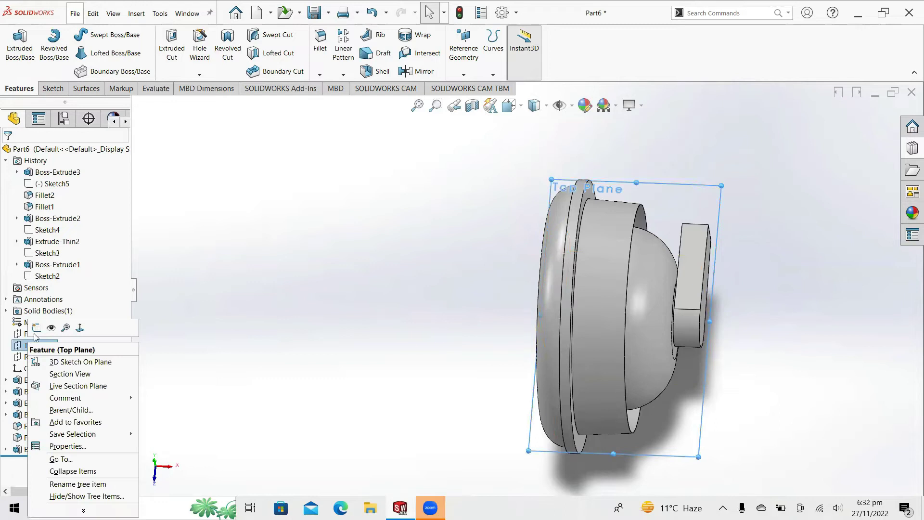
left_click(36, 328)
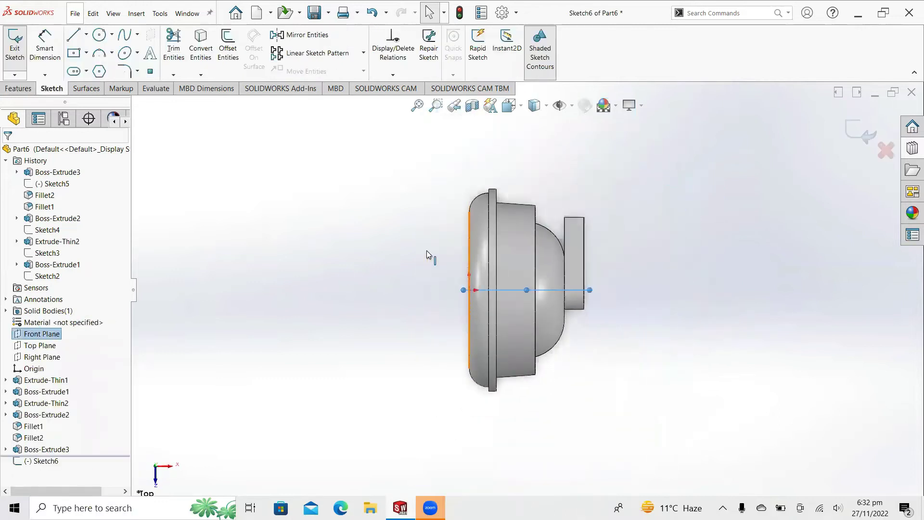
left_click(75, 39)
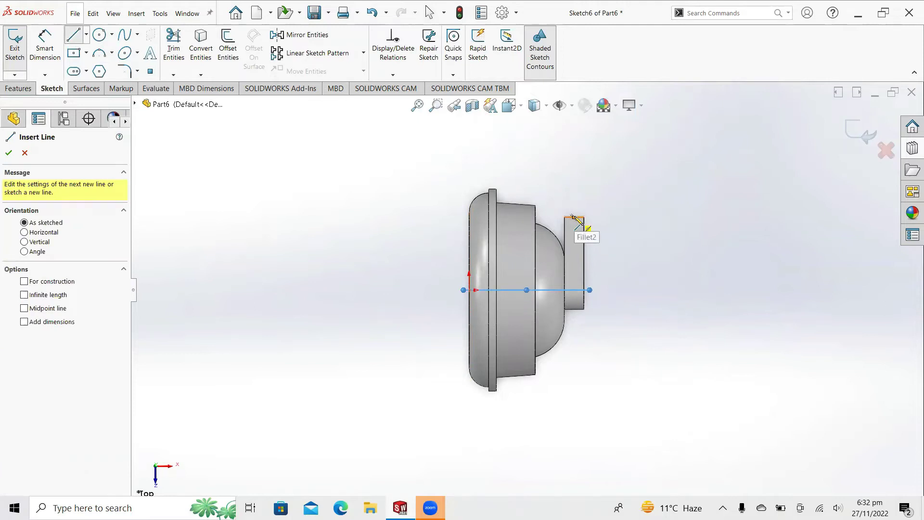
left_click(574, 217)
left_click(574, 230)
left_click(360, 218)
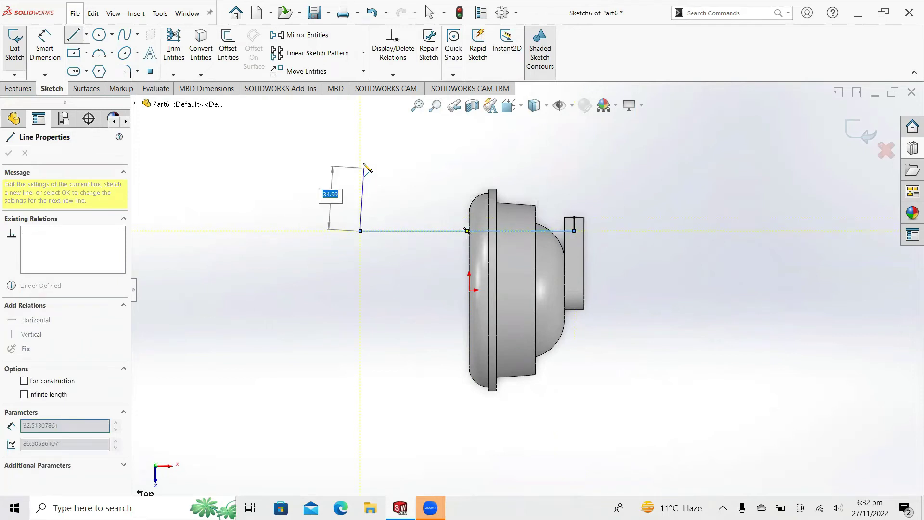
left_click(361, 138)
right_click(361, 138)
left_click(389, 143)
key("Escape")
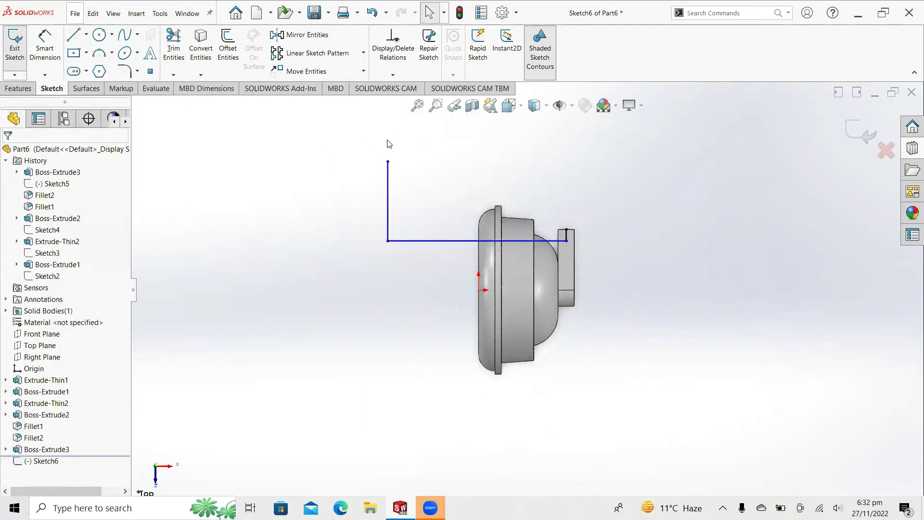
- Dimension the short vertical offset line to 5 mm
left_click(55, 55)
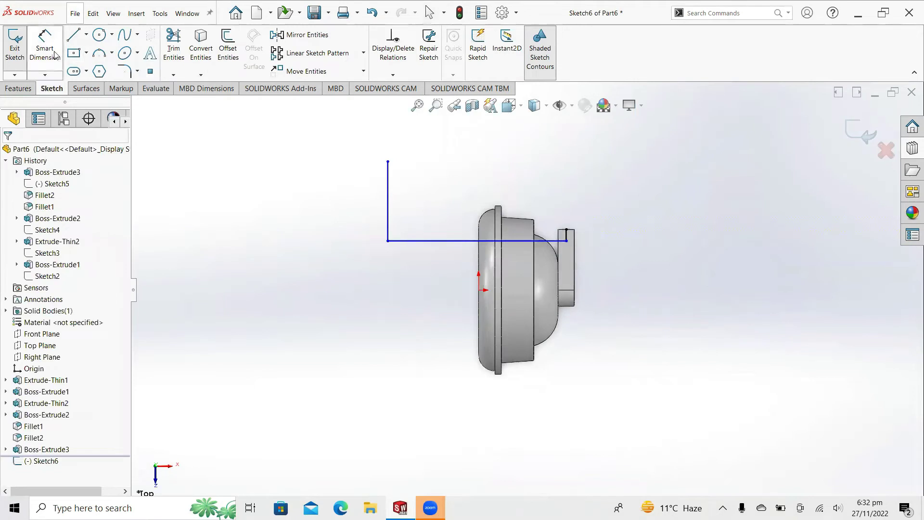
left_click(568, 236)
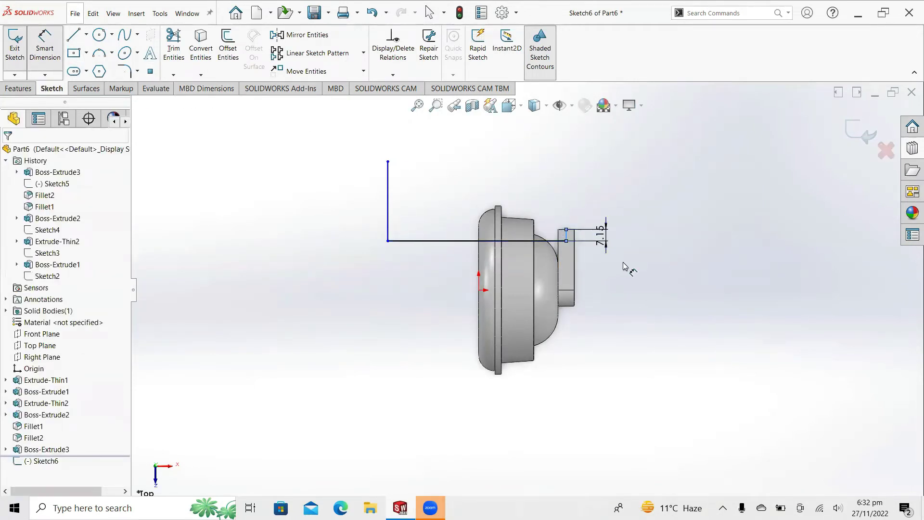
left_click(623, 264)
type("5")
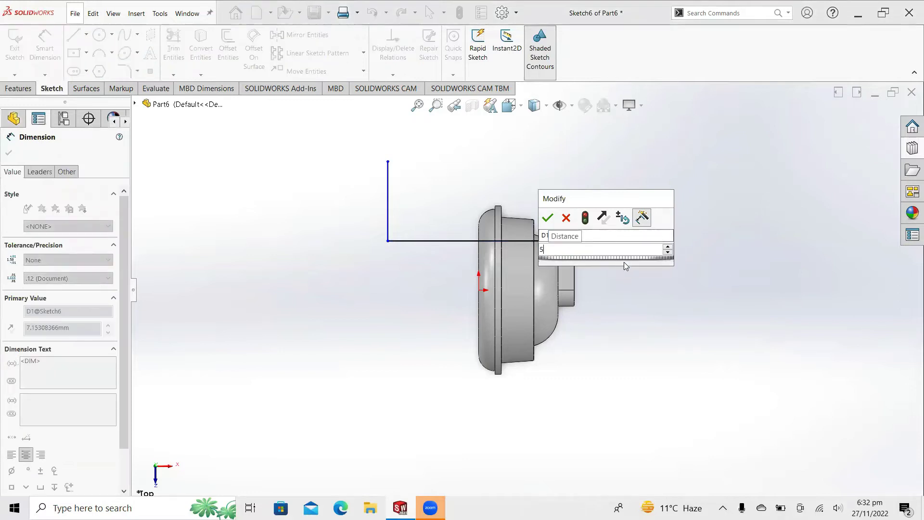
key("Return")
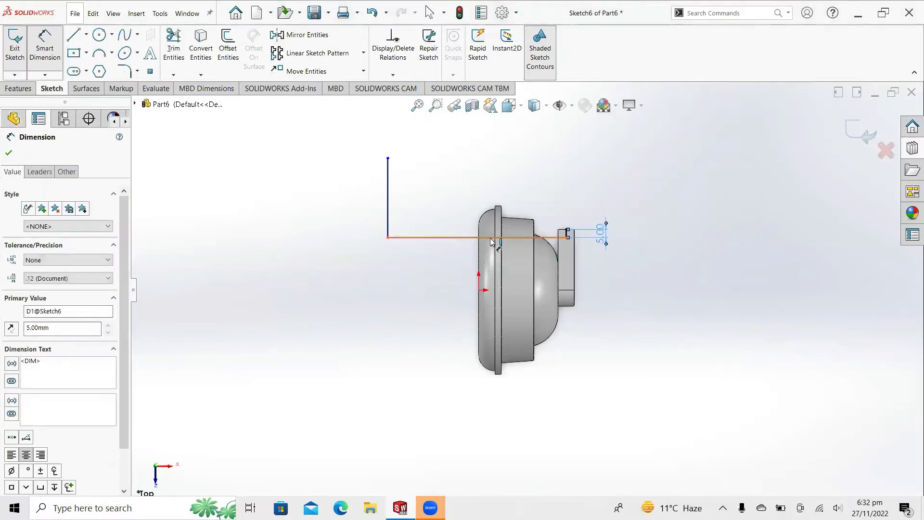
- Dimension the horizontal guide line to 120 mm and the vertical line to 65 mm
left_click(484, 313)
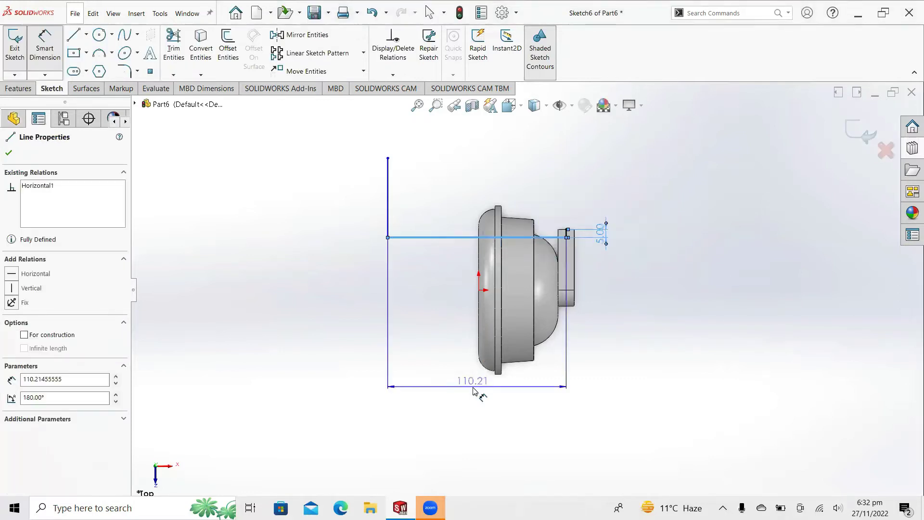
left_click(403, 415)
type("120")
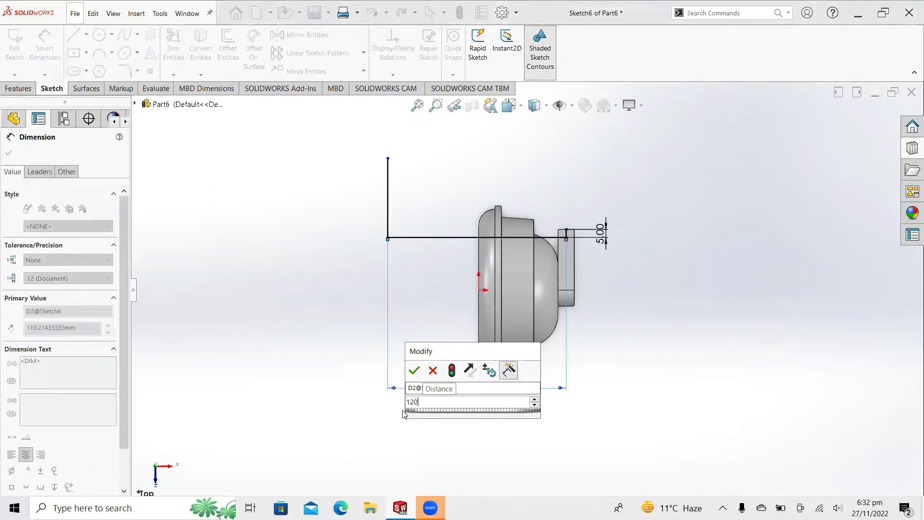
key("Return")
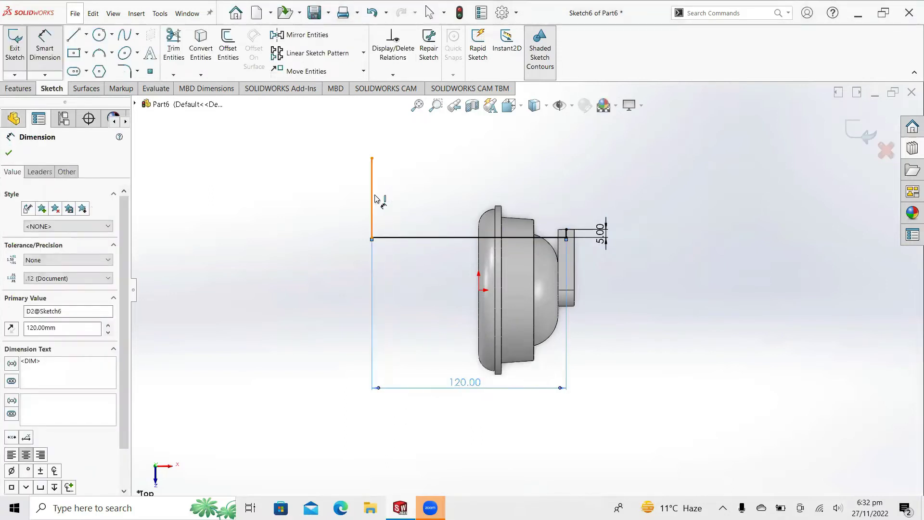
left_click(372, 198)
left_click(317, 195)
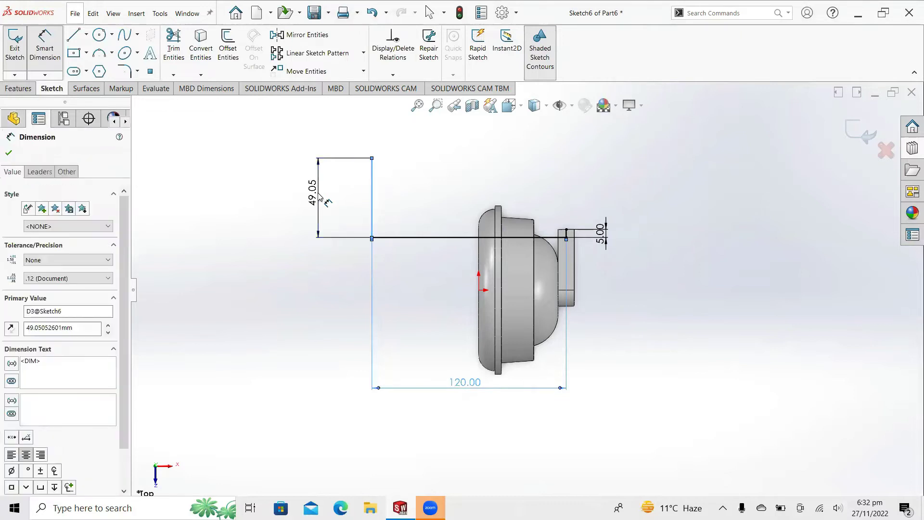
type("65")
key("Return")
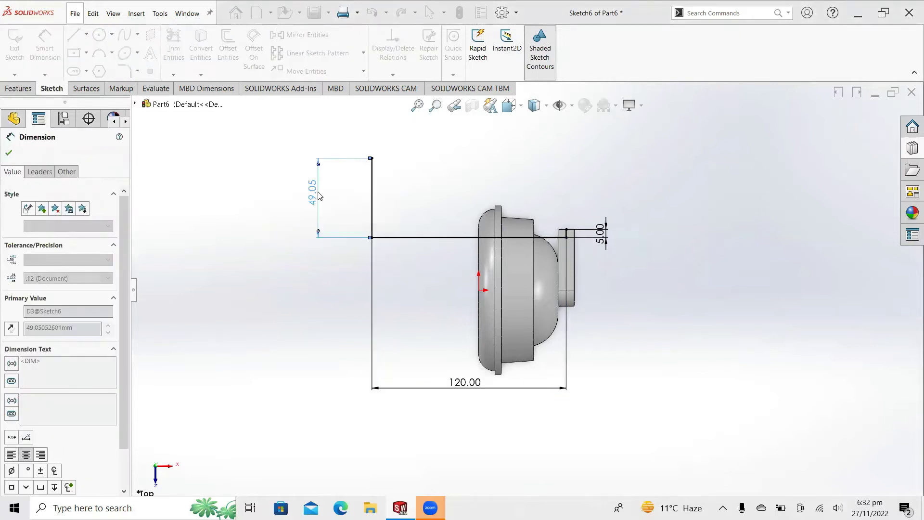
left_click(4, 156)
key("f")
scroll(452, 199, "down", 1)
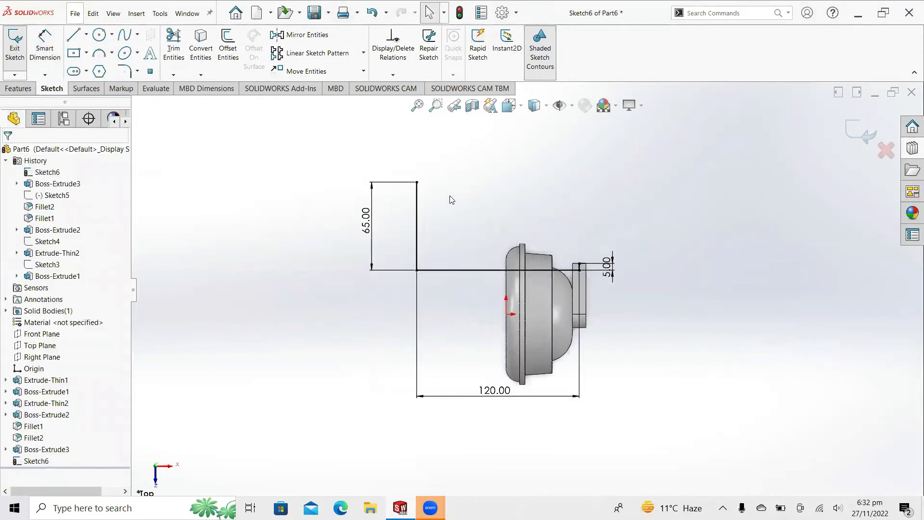
- Draw a 130 mm circle centred on the top corner point of the 65 mm line
left_click(101, 38)
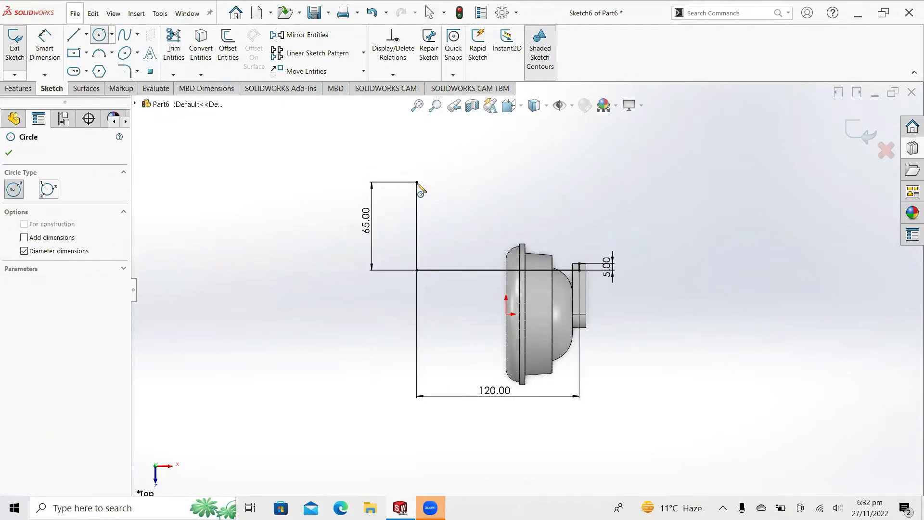
left_click(416, 182)
type("130")
left_click(581, 276)
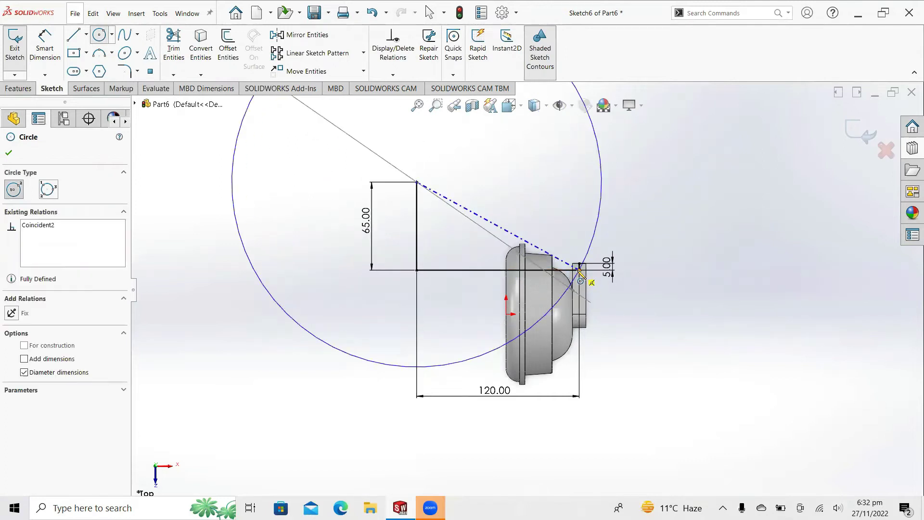
right_click(580, 271)
left_click(607, 279)
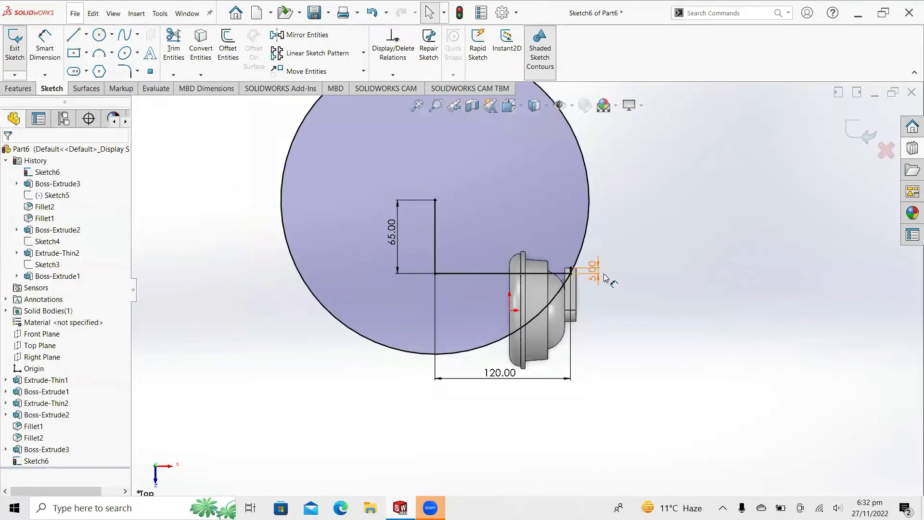
- Draw a horizontal line from the base corner extending left past the circle
left_click(74, 35)
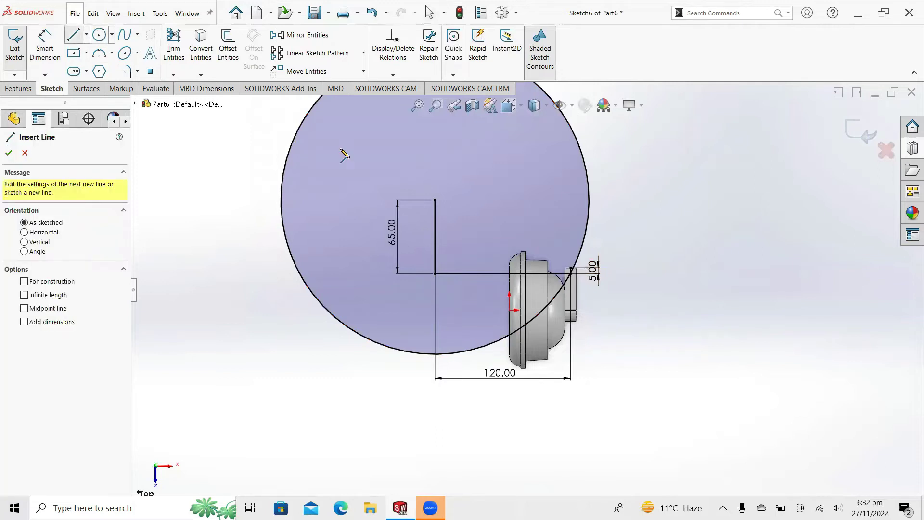
left_click(571, 274)
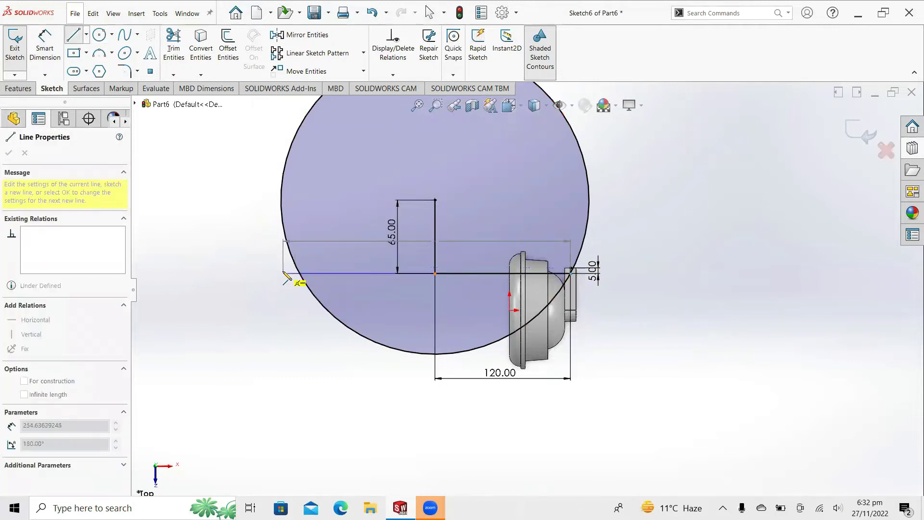
left_click(284, 273)
right_click(284, 274)
left_click(302, 274)
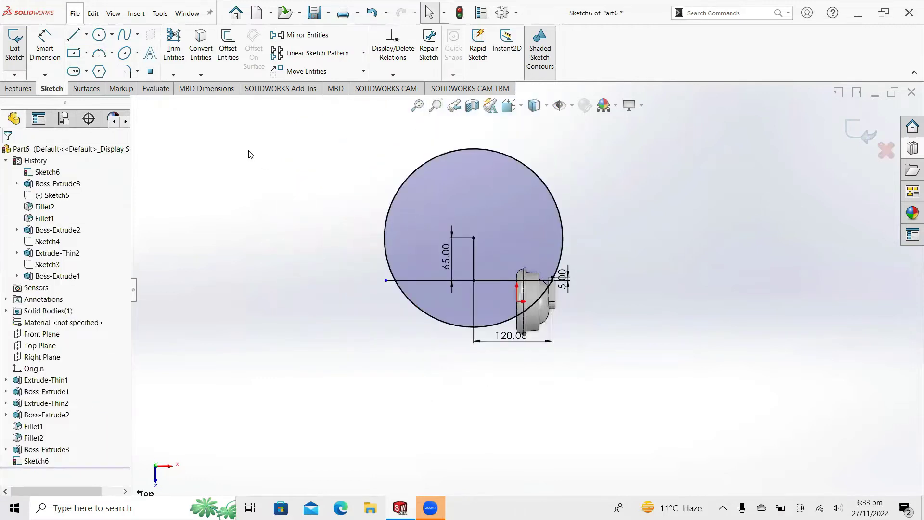
- Power-trim the lower circle and guide lines, leaving only the headband arc from the tab corner
left_click(175, 44)
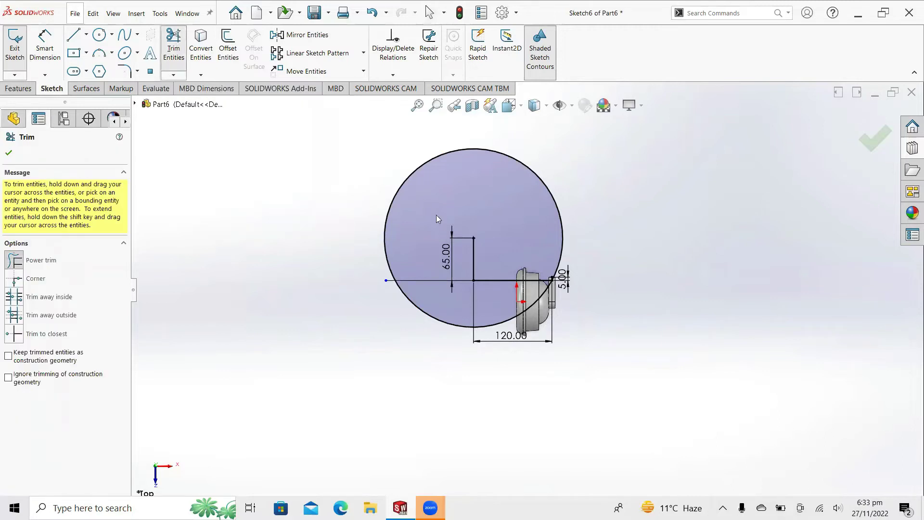
left_click_drag(380, 360, 411, 352)
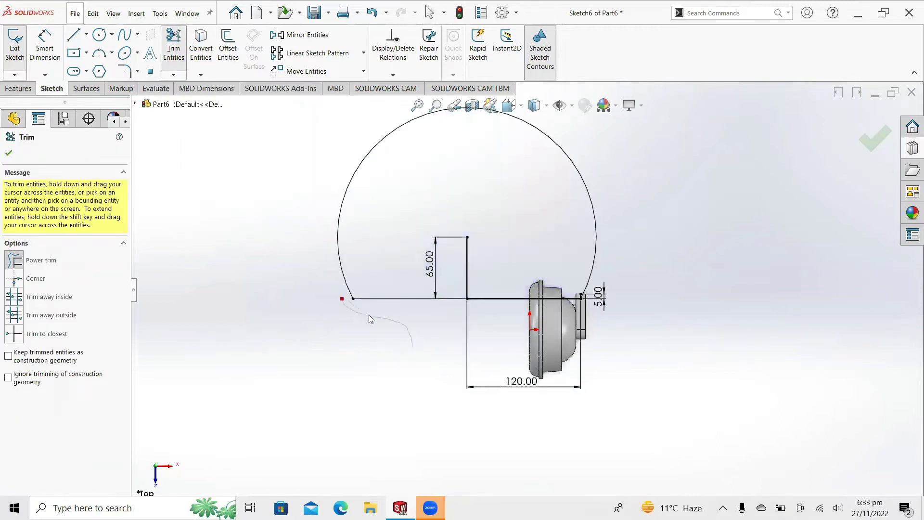
left_click_drag(547, 312, 522, 277)
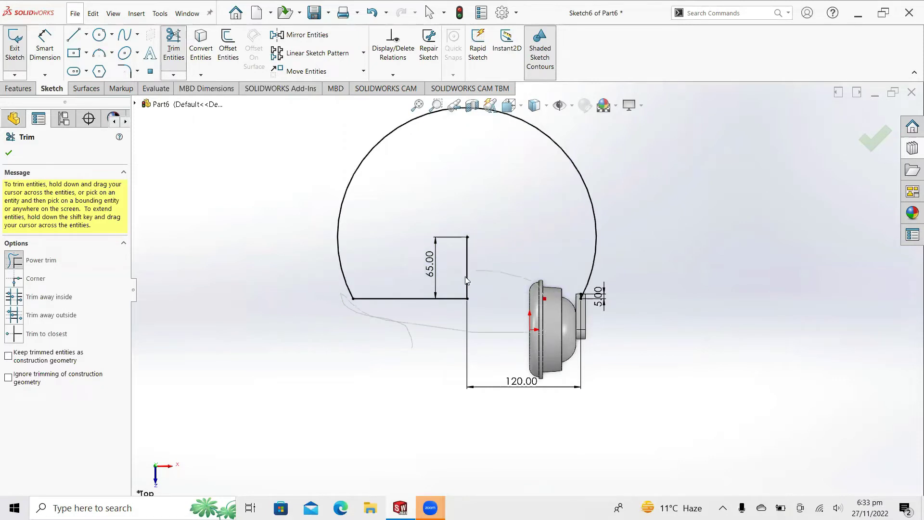
left_click_drag(459, 306, 460, 310)
scroll(530, 323, "down", 3)
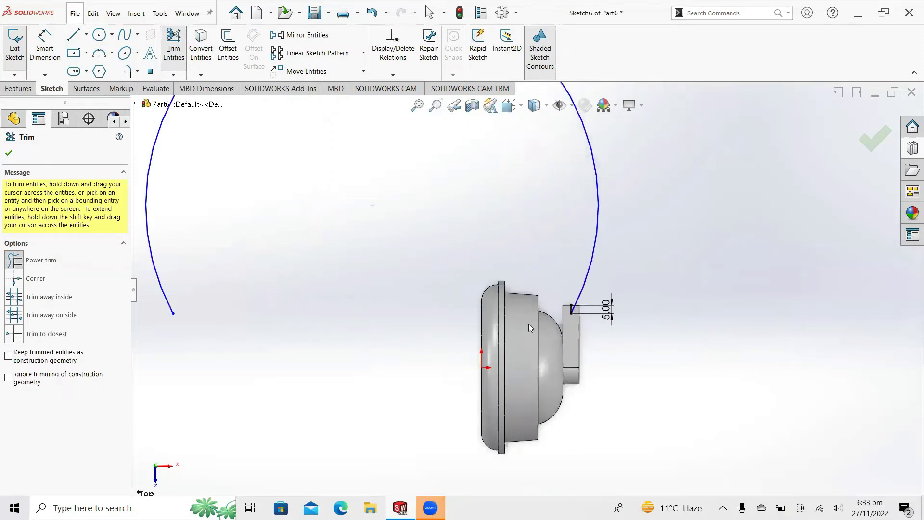
scroll(583, 294, "down", 3)
scroll(585, 282, "down", 3)
scroll(585, 282, "down", 1)
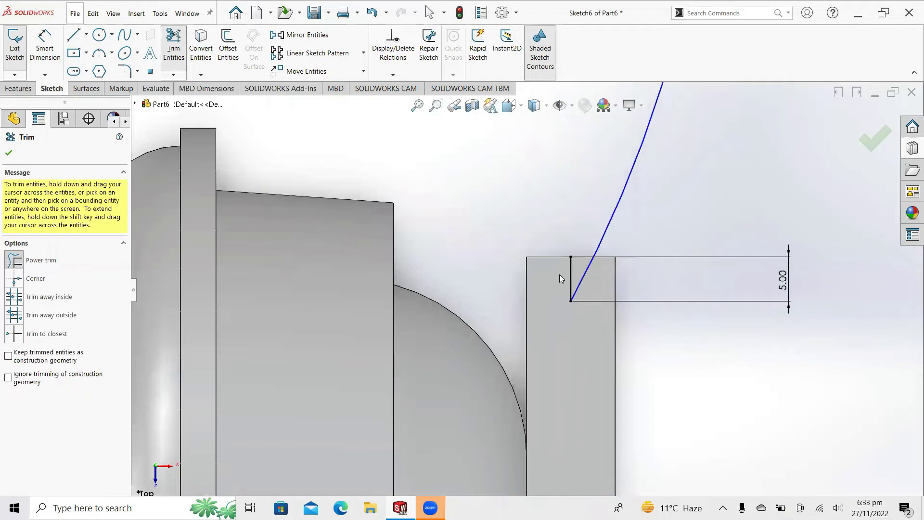
left_click_drag(570, 270, 541, 275)
scroll(534, 277, "up", 5)
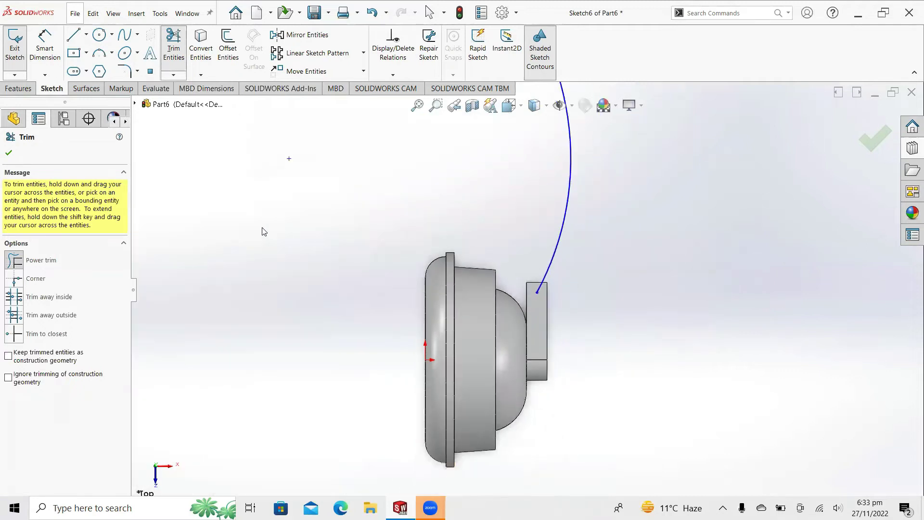
key("Escape")
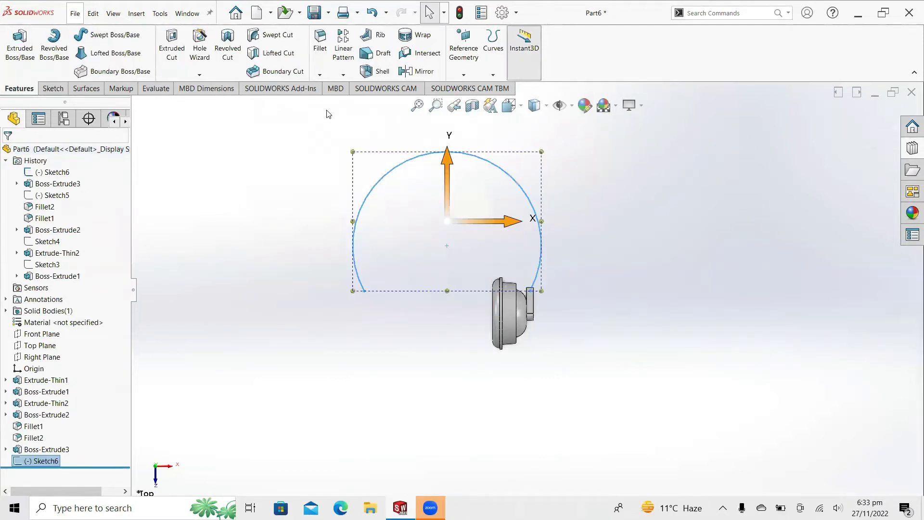
- Create Plane1 referencing the headband arc and its ear-cup end point
left_click(466, 74)
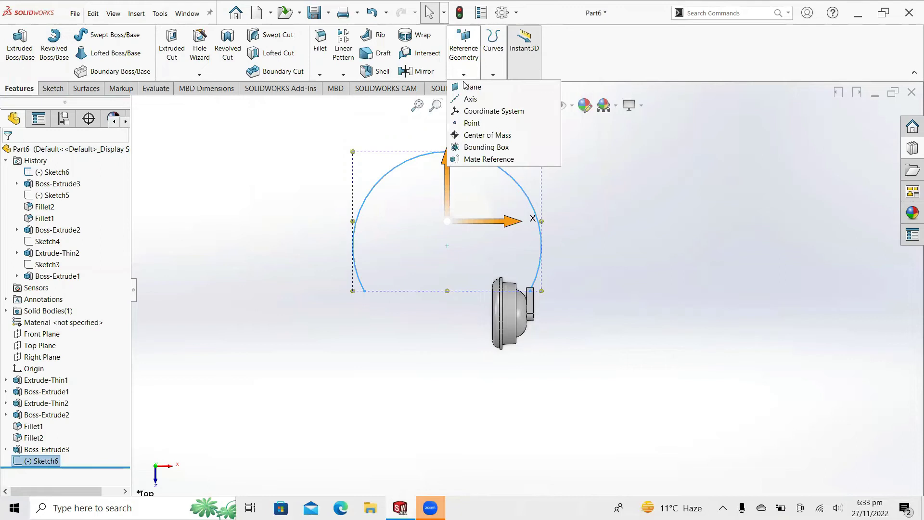
left_click(467, 87)
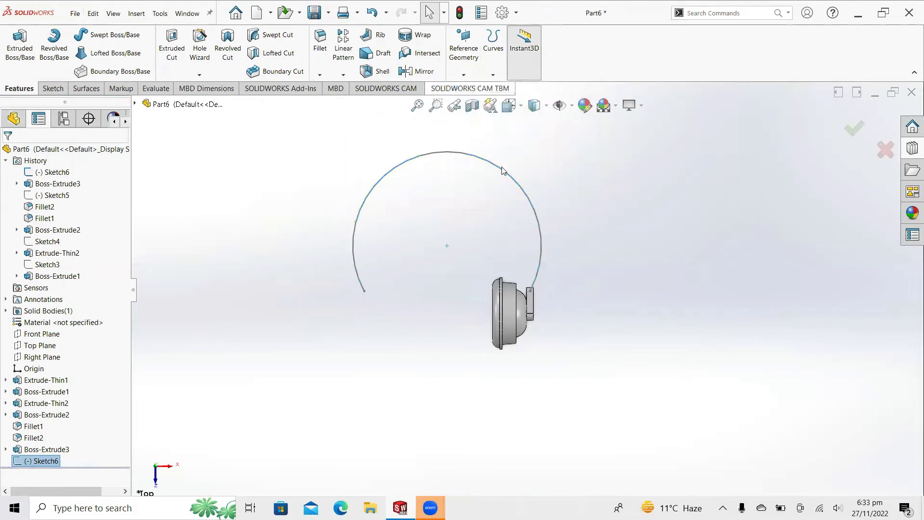
left_click(536, 217)
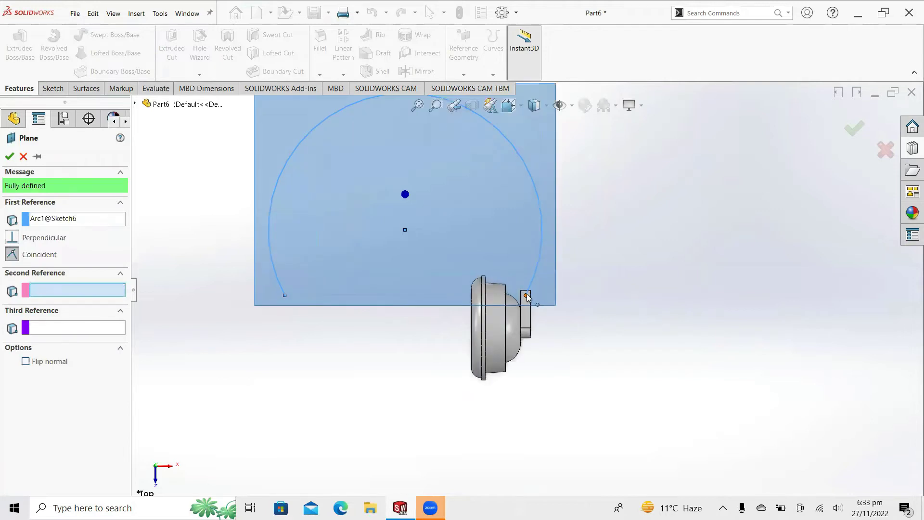
left_click(526, 295)
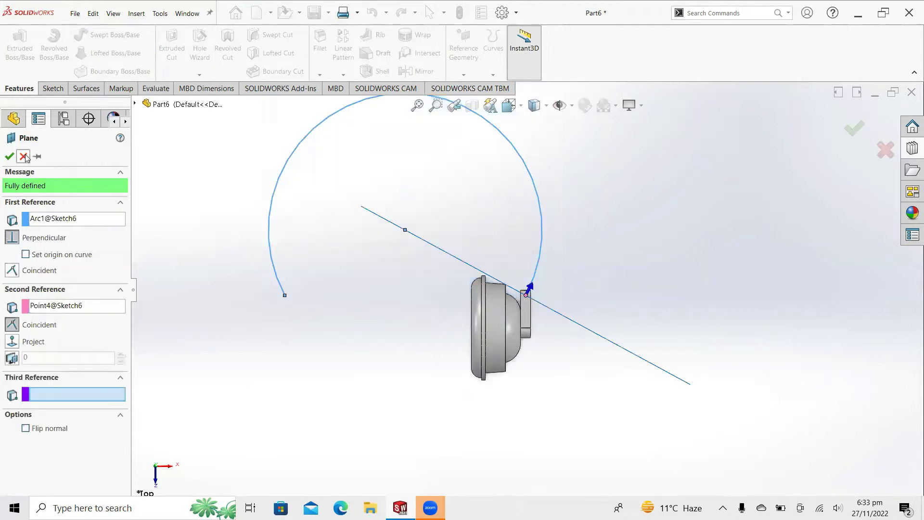
left_click(10, 157)
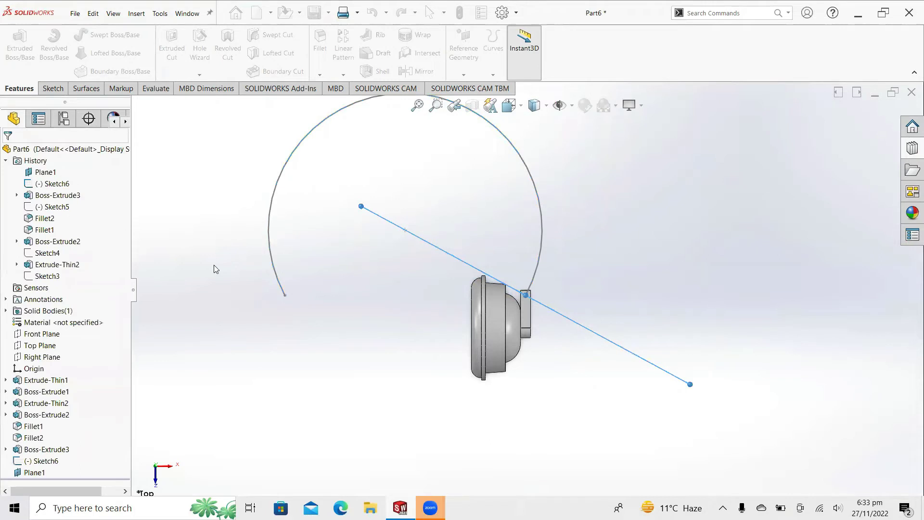
right_click(36, 474)
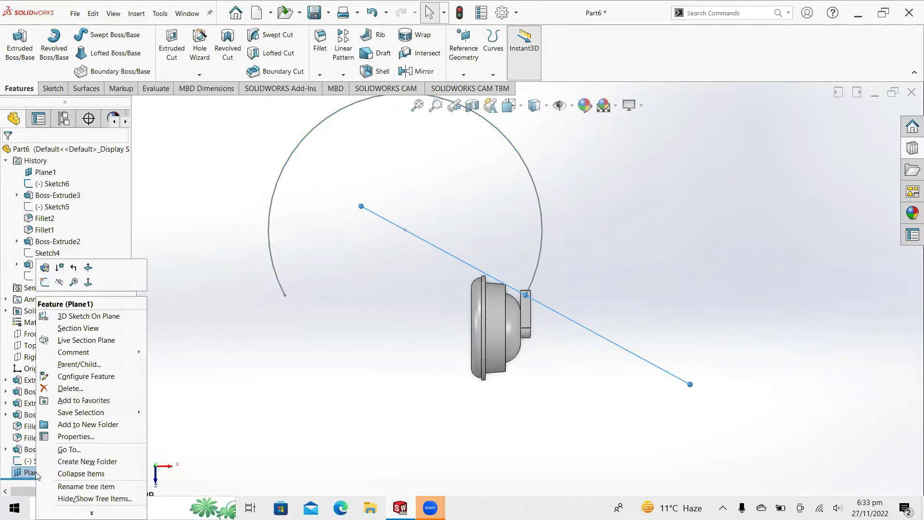
- In a new sketch on Plane1, draw an origin-centred rectangle enclosing the arm's end
left_click(46, 284)
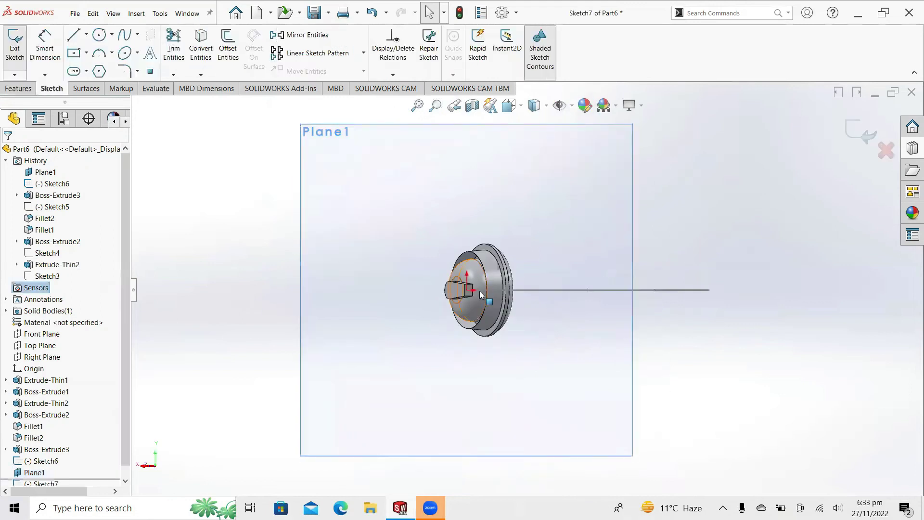
scroll(481, 295, "down", 4)
scroll(480, 295, "down", 3)
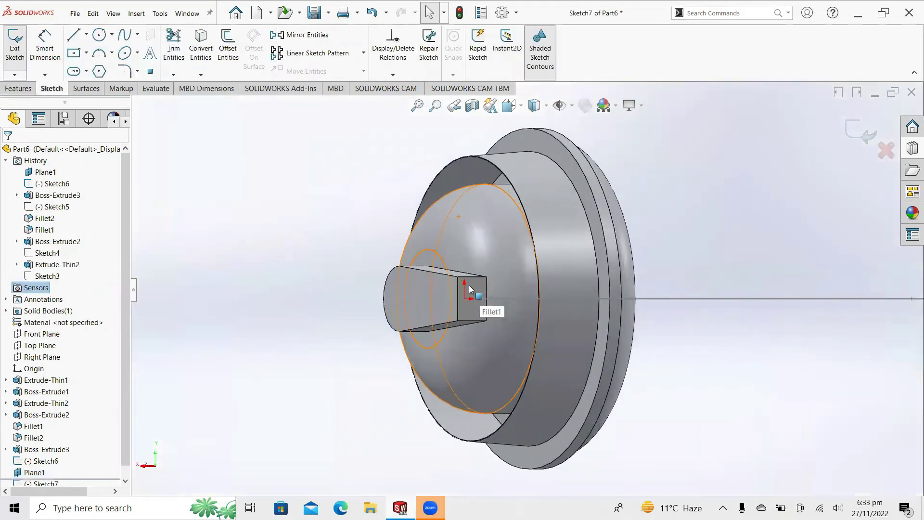
left_click(87, 54)
left_click(89, 81)
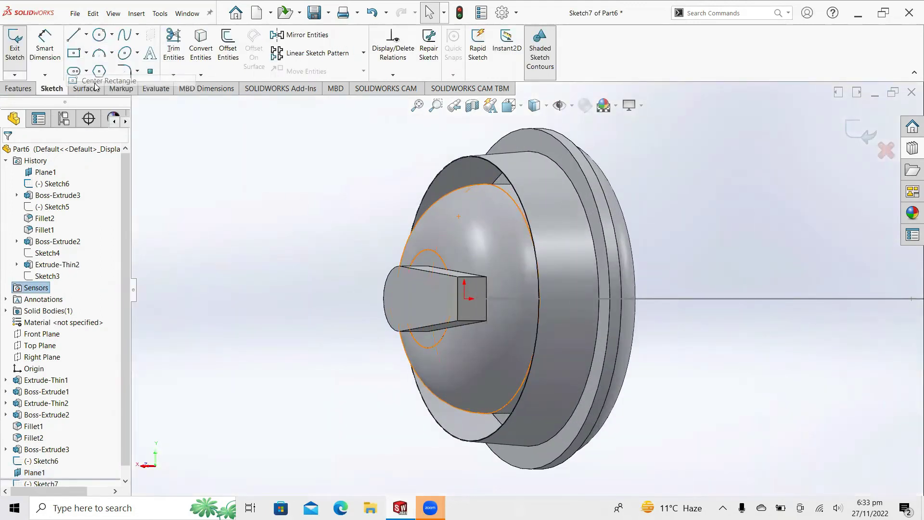
left_click(465, 299)
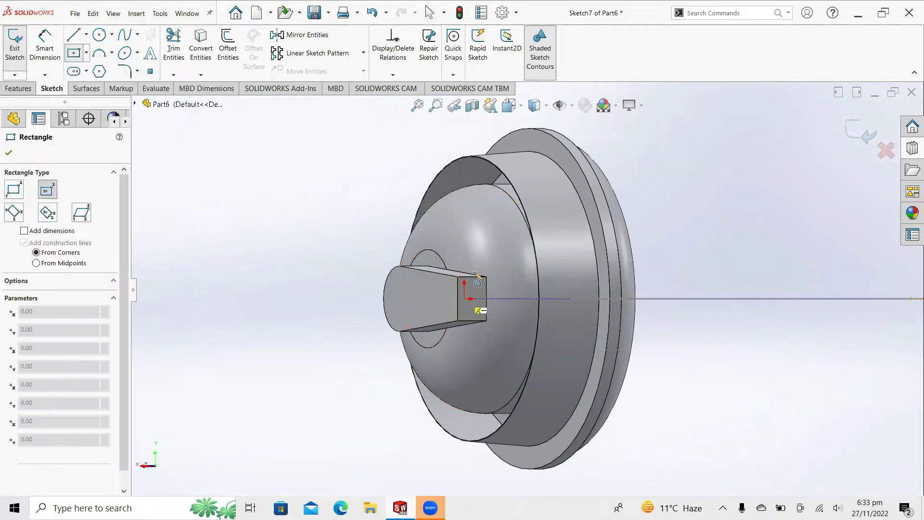
left_click(497, 251)
right_click(498, 250)
left_click(621, 81)
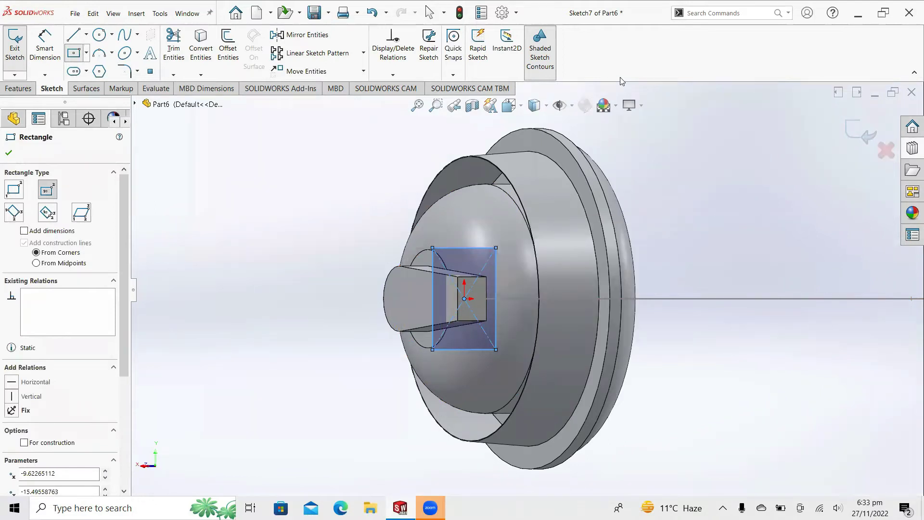
key("Escape")
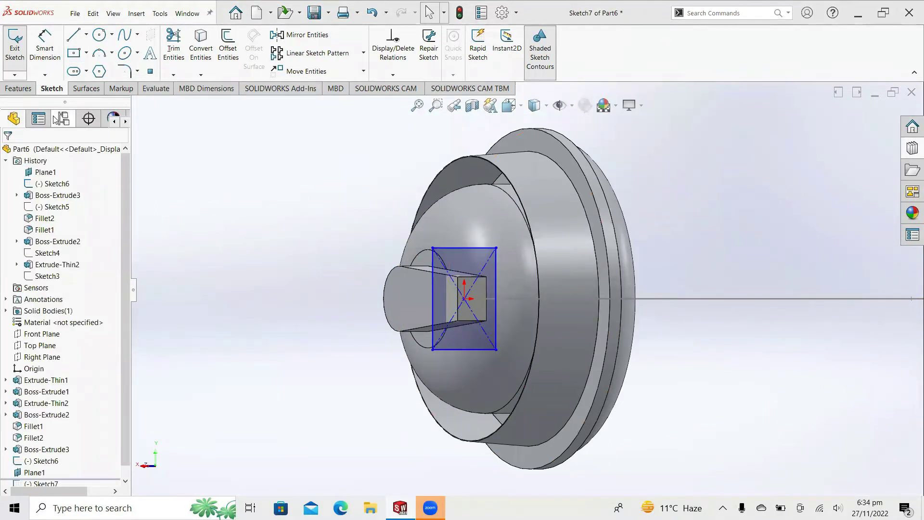
left_click(20, 90)
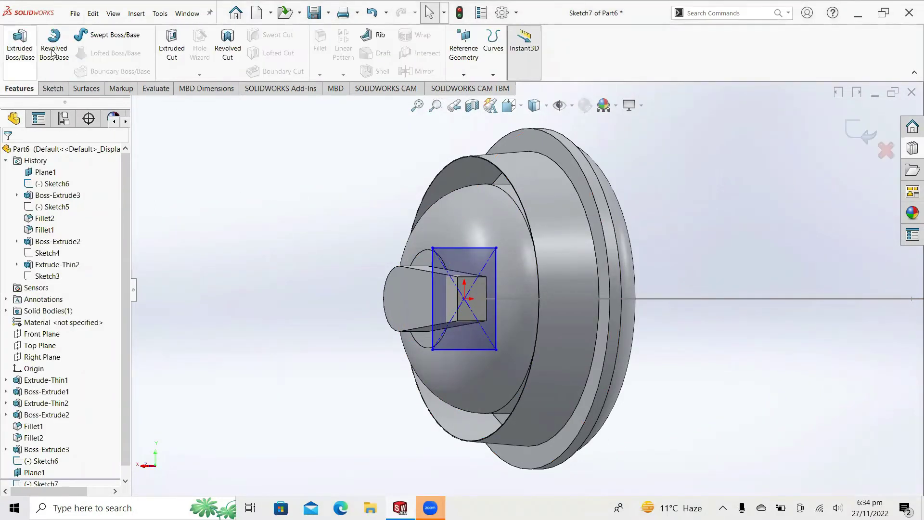
- Cut 16 mm into the square post using the rectangle sketch
left_click(172, 43)
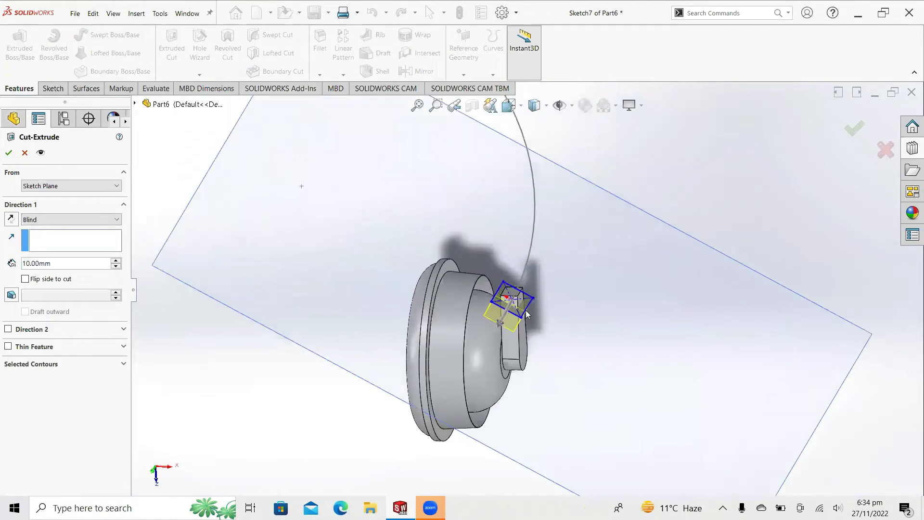
scroll(527, 313, "down", 2)
scroll(527, 314, "down", 2)
scroll(534, 289, "down", 2)
scroll(542, 265, "down", 2)
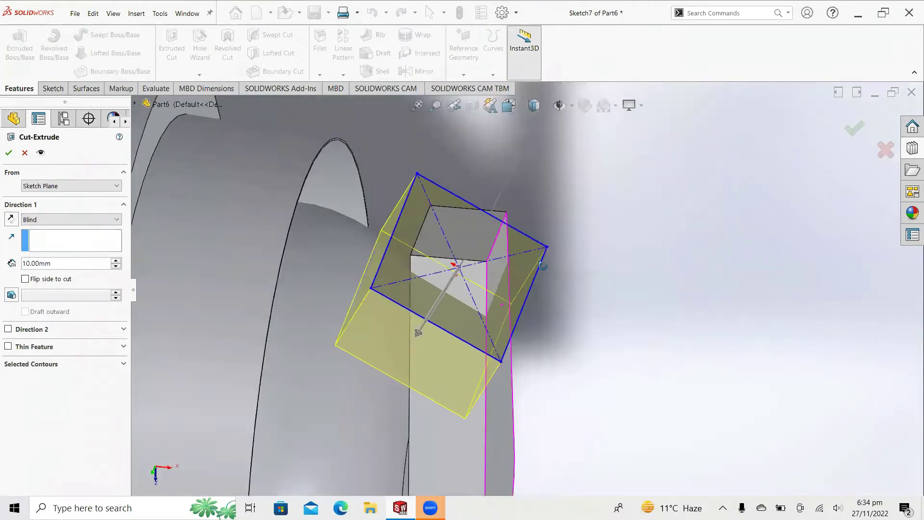
middle_click_drag(542, 265, 517, 284)
left_click_drag(421, 322, 540, 148)
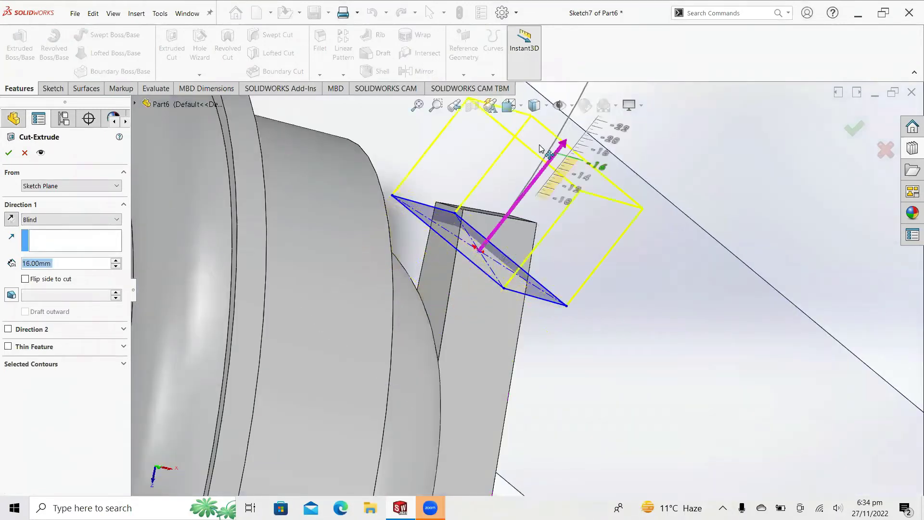
middle_click_drag(540, 149, 69, 227)
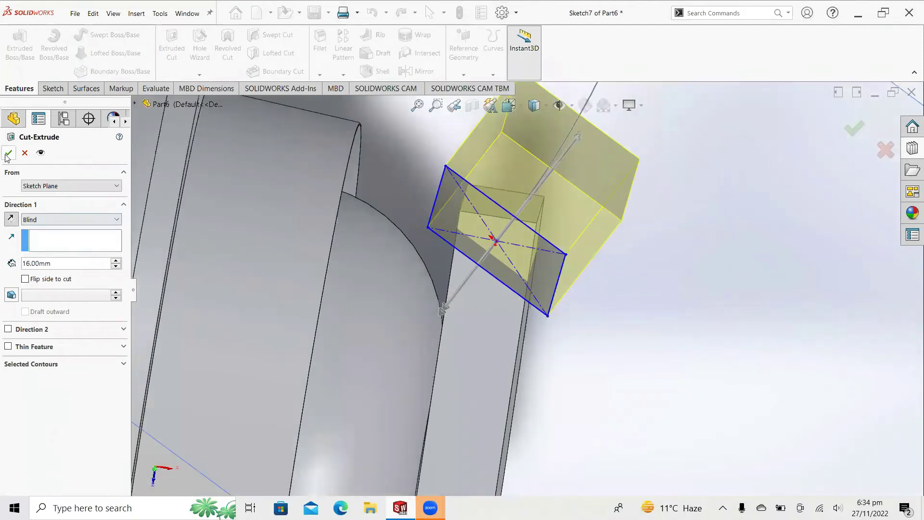
left_click(9, 153)
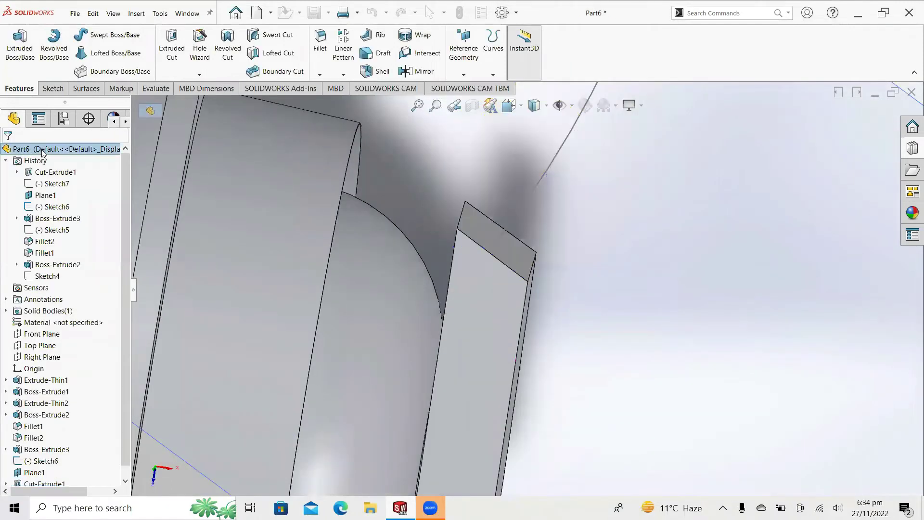
- Start Sketch8 on the post's newly trimmed top face
left_click(640, 270)
key("ctrl+8")
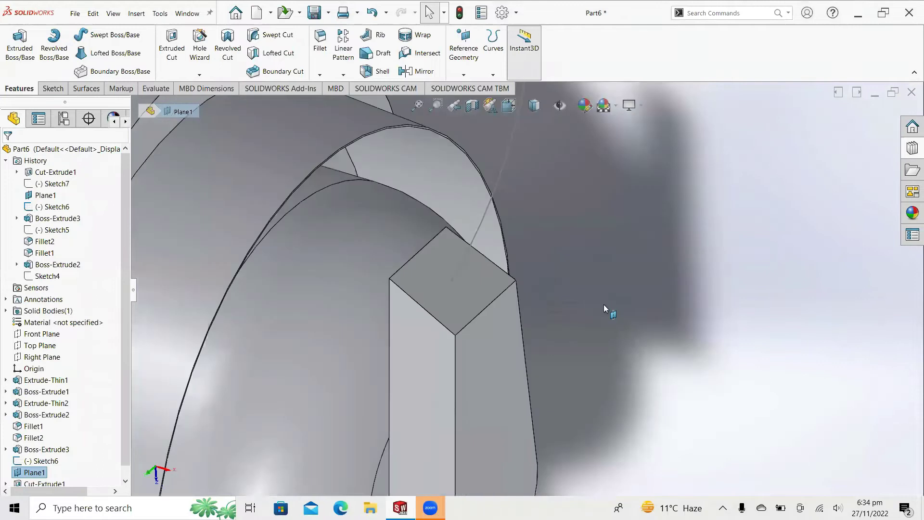
left_click(432, 285)
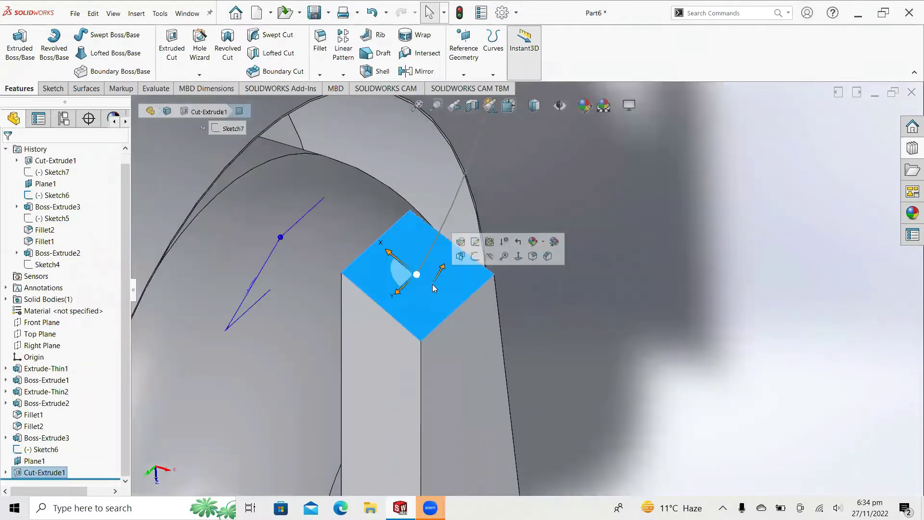
left_click(480, 259)
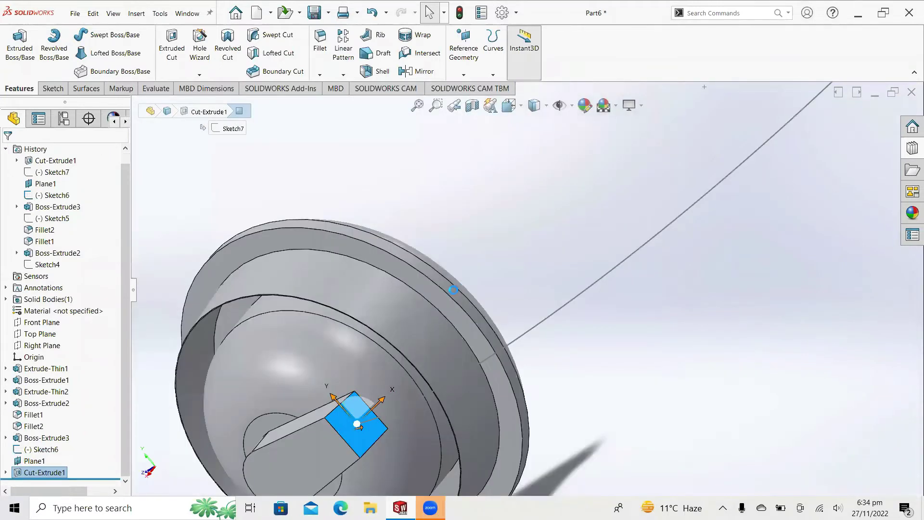
scroll(492, 295, "down", 2)
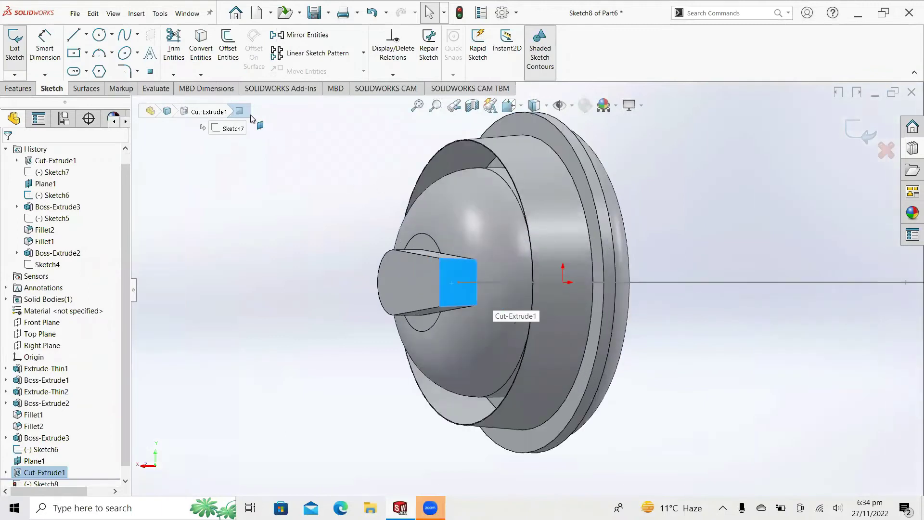
- Draw a circle centred on the post's top face
left_click(99, 36)
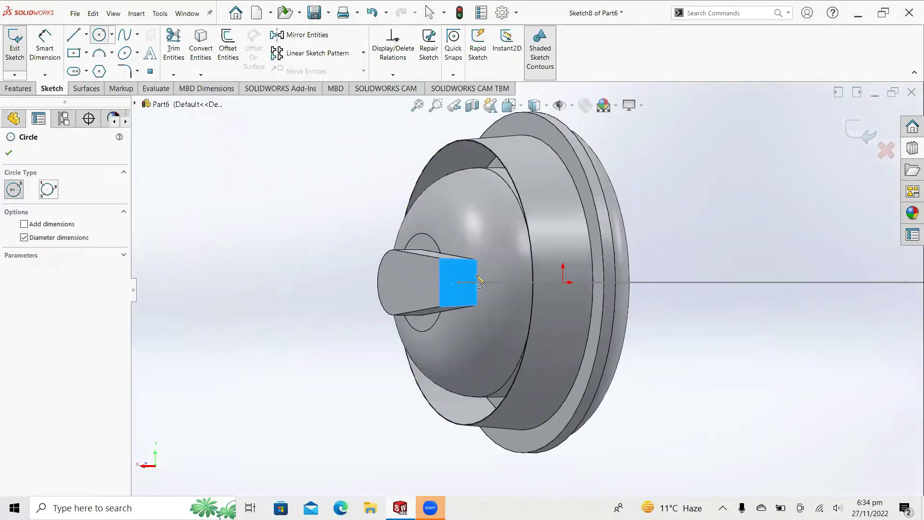
scroll(480, 282, "down", 2)
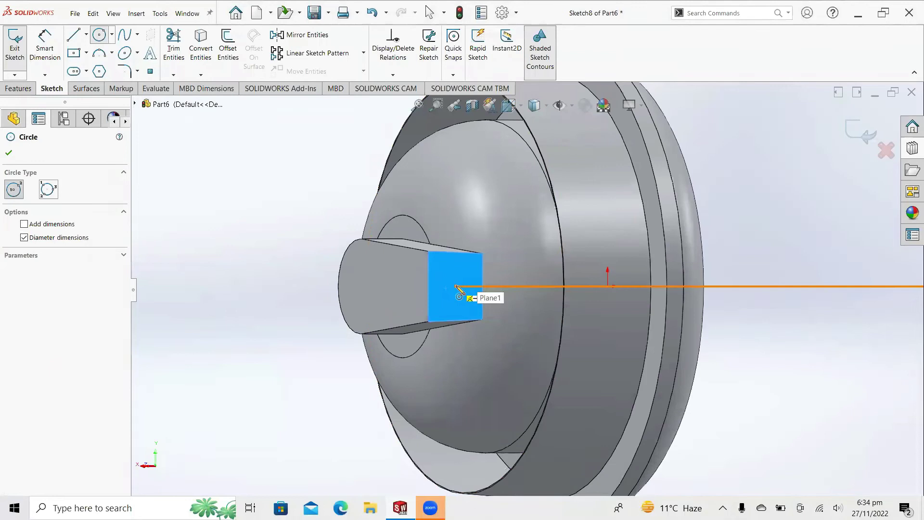
left_click(455, 286)
left_click(476, 286)
right_click(476, 273)
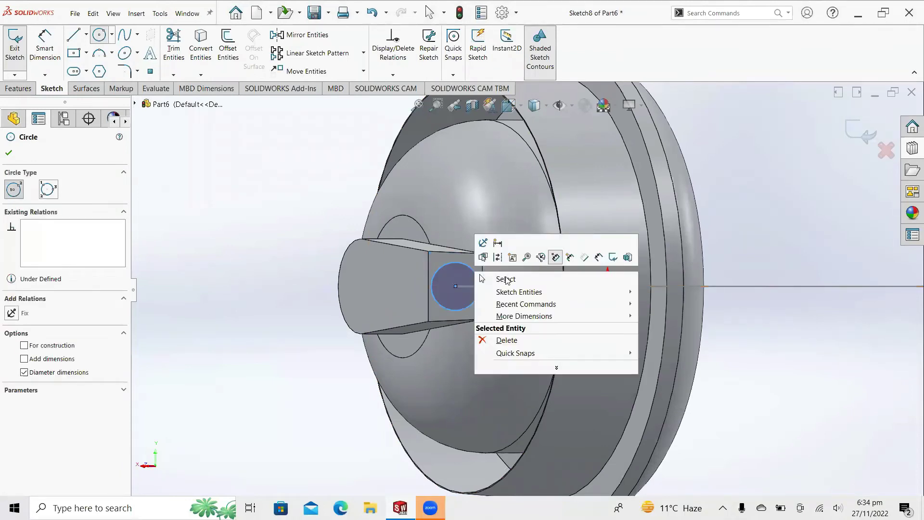
left_click(506, 279)
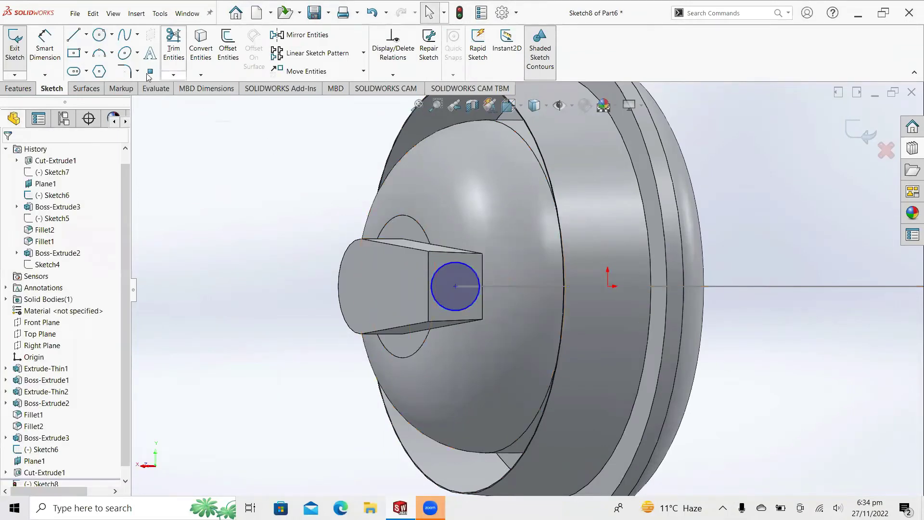
- Dimension the circle to a 7 mm diameter
left_click(57, 58)
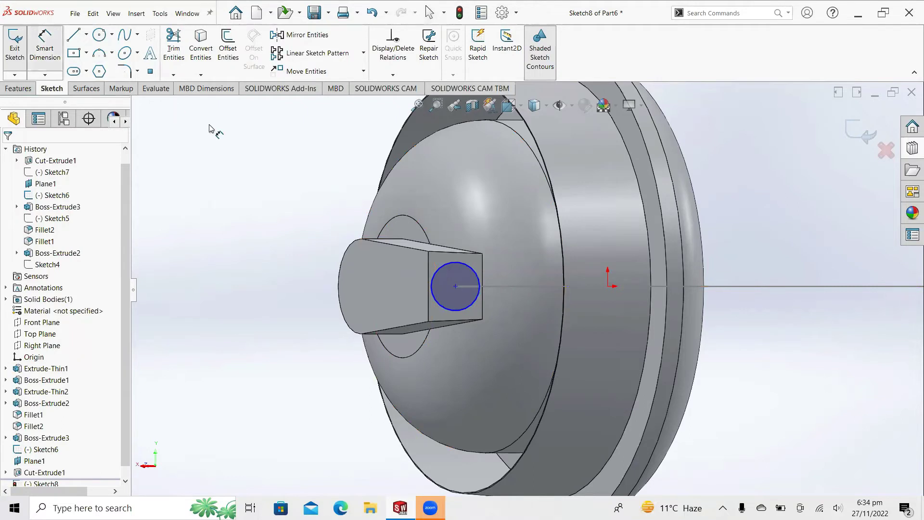
left_click(442, 270)
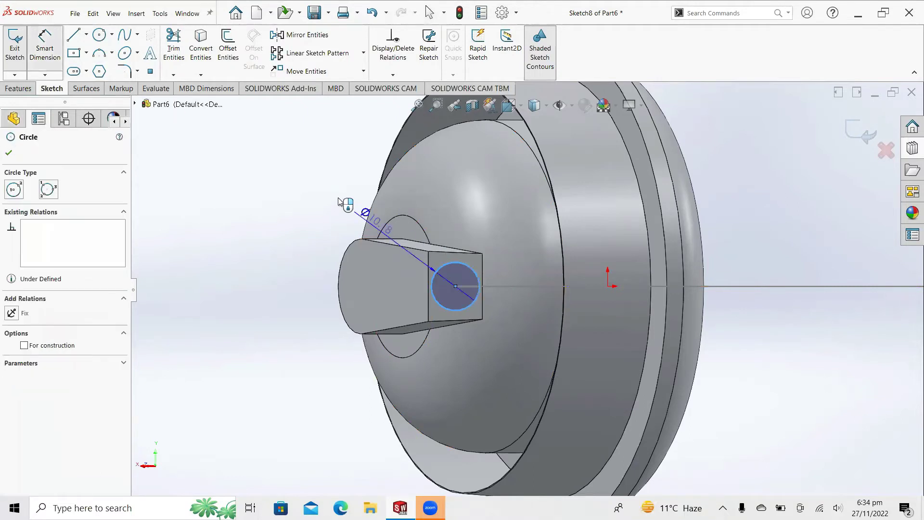
left_click(360, 202)
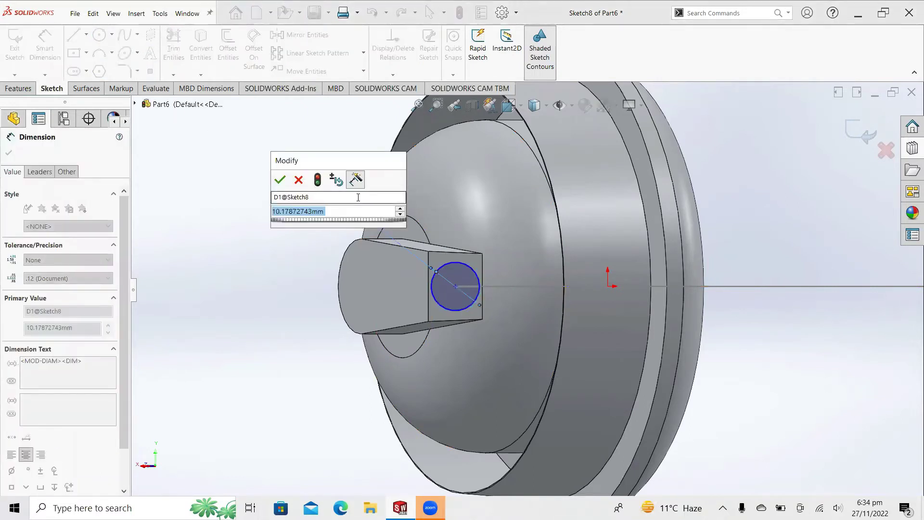
type("7")
key("Return")
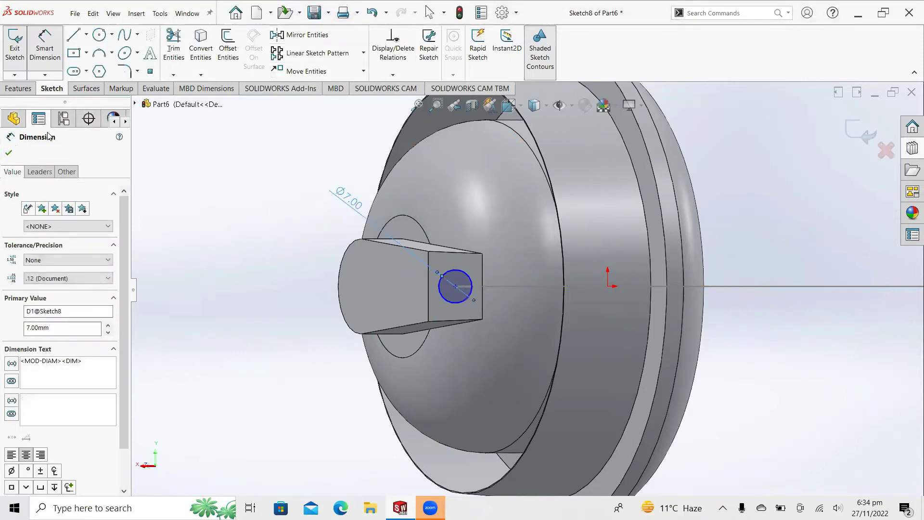
left_click(10, 154)
mouse_move(215, 216)
middle_mouse_down()
mouse_move(329, 276)
mouse_move(389, 248)
mouse_move(417, 284)
middle_mouse_up()
scroll(416, 284, "up", 5)
mouse_move(430, 241)
middle_mouse_down()
mouse_move(428, 212)
mouse_move(393, 199)
middle_mouse_up()
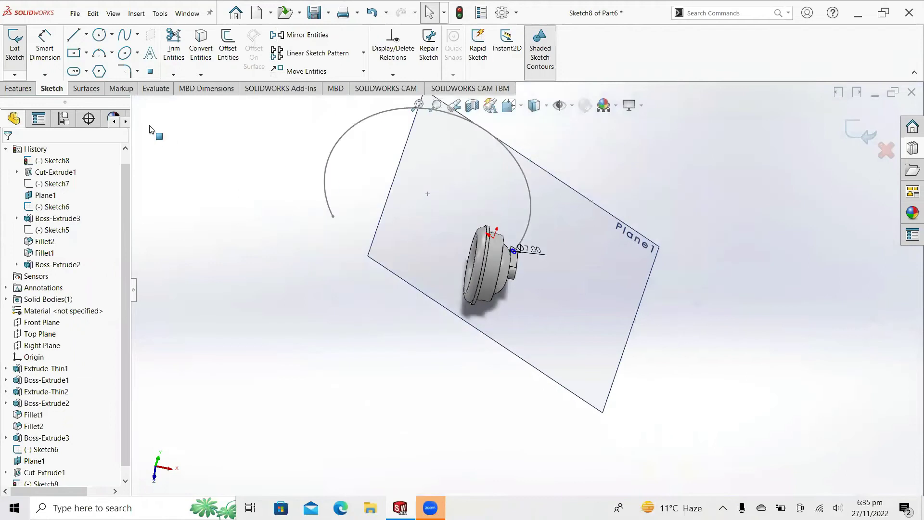
left_click(19, 89)
- Set up a sweep with the Sketch8 circle as profile and the Sketch6 arc as path
left_click(91, 38)
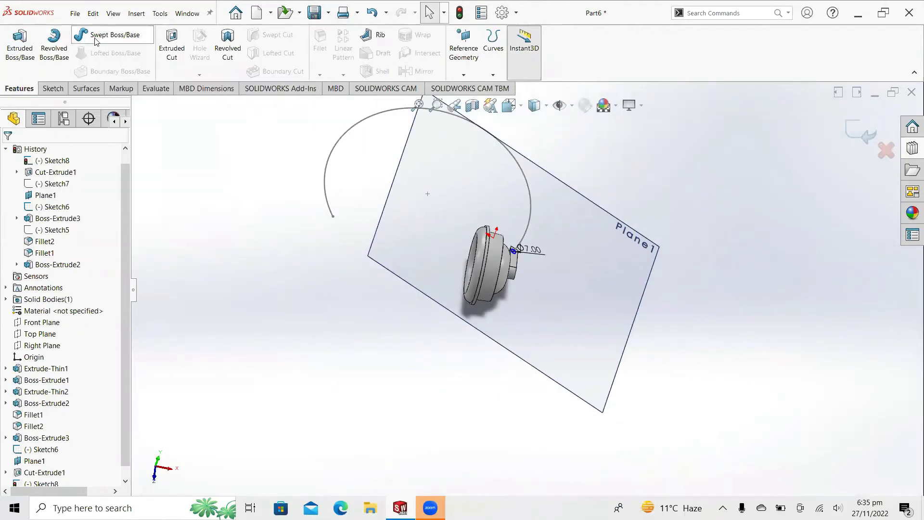
mouse_move(420, 151)
middle_mouse_down()
mouse_move(380, 212)
mouse_move(478, 281)
middle_mouse_up()
scroll(478, 279, "down", 2)
scroll(499, 297, "down", 3)
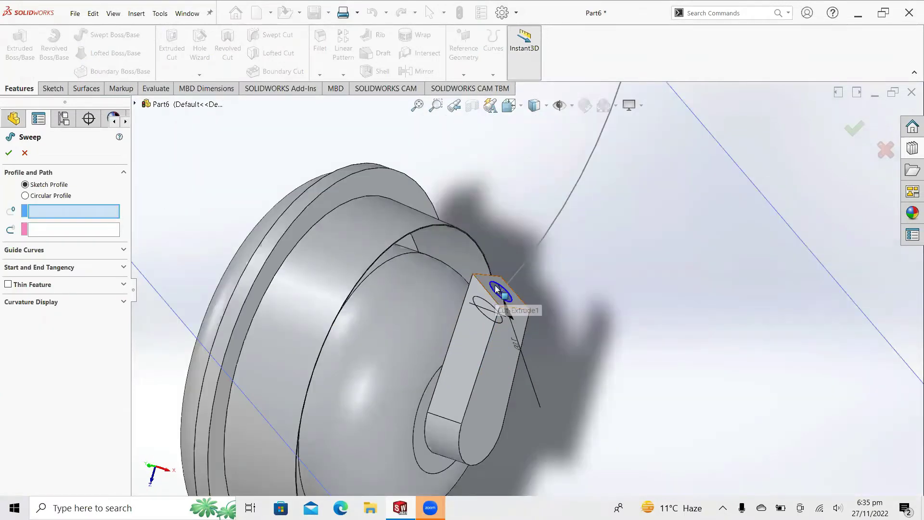
scroll(499, 297, "down", 2)
scroll(506, 299, "down", 3)
left_click(514, 294)
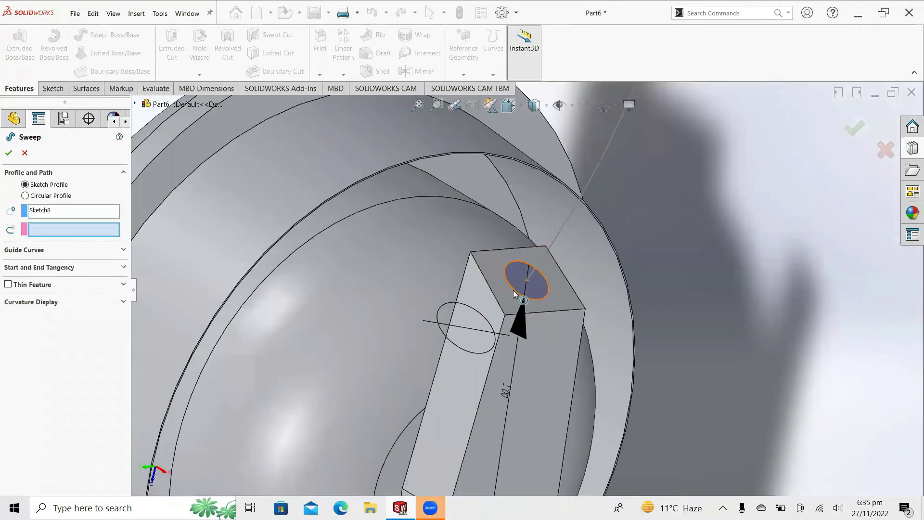
scroll(513, 290, "up", 2)
scroll(513, 290, "up", 2)
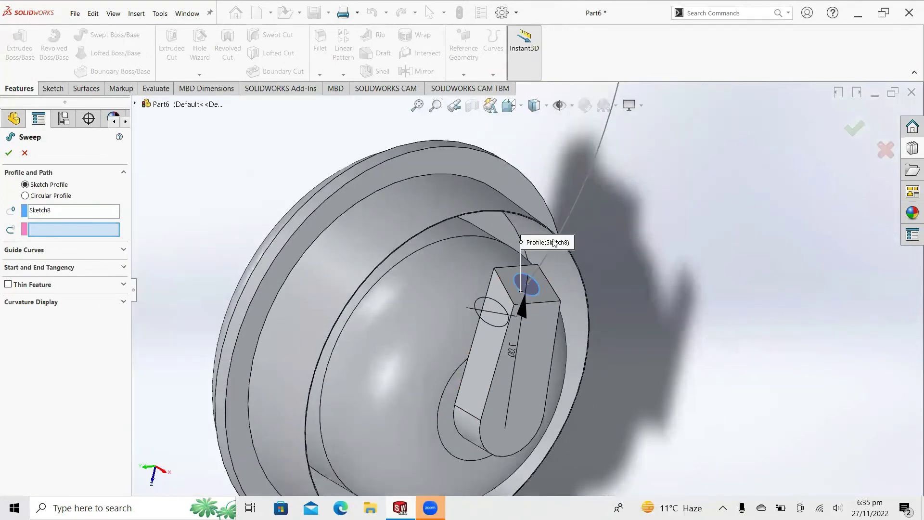
left_click(574, 209)
- Confirm the sweep as Sweep1 and expand it to show its sketches
scroll(515, 244, "up", 5)
middle_click_drag(474, 289, 391, 264)
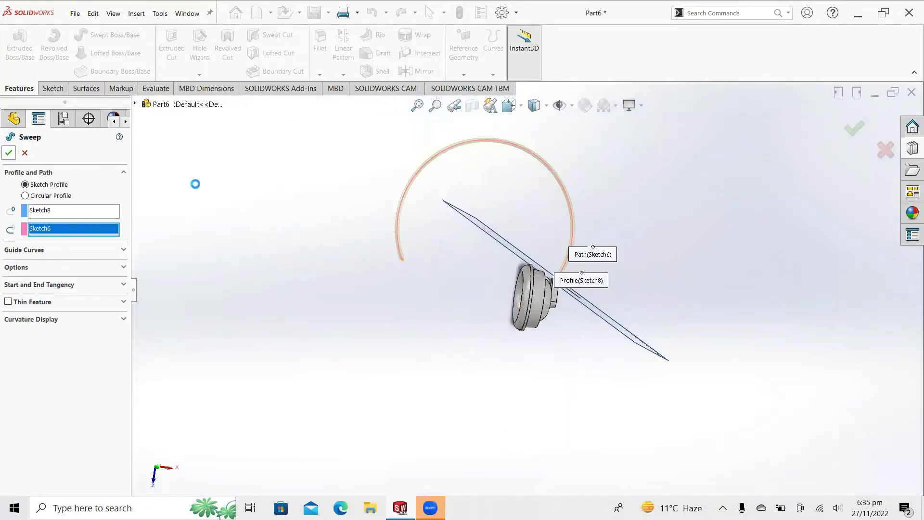
middle_click_drag(475, 227, 475, 268)
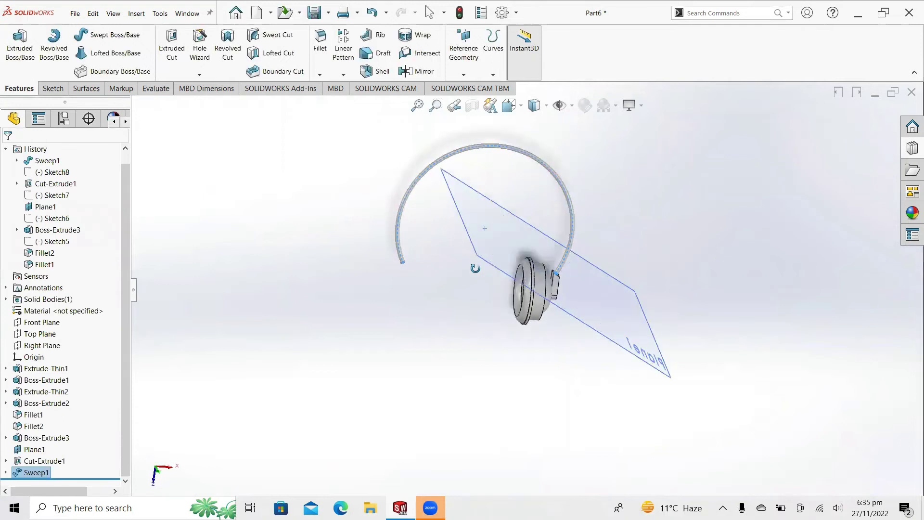
scroll(508, 223, "down", 3)
key("z")
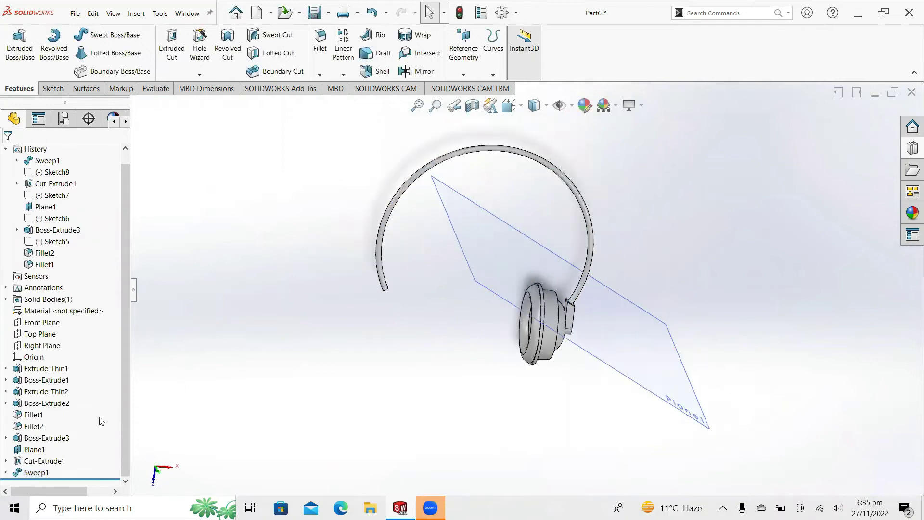
left_click(6, 472)
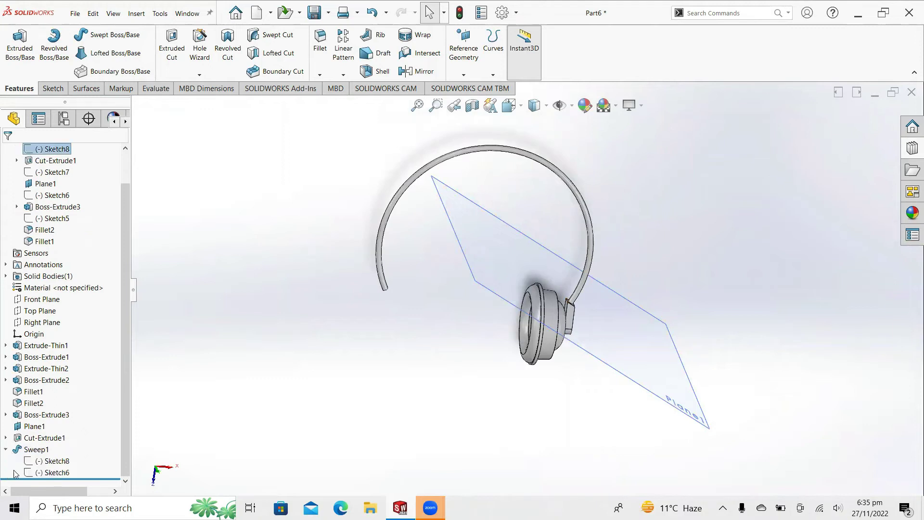
left_click(48, 473)
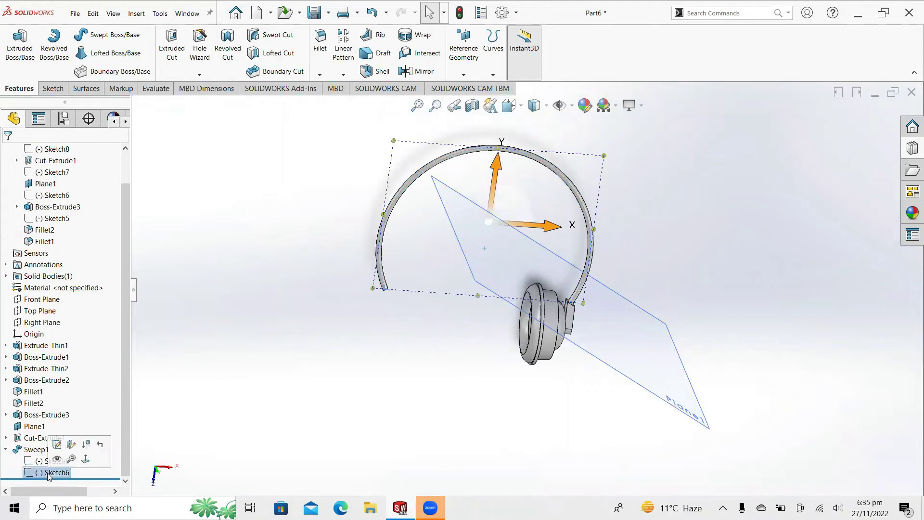
left_click(61, 474)
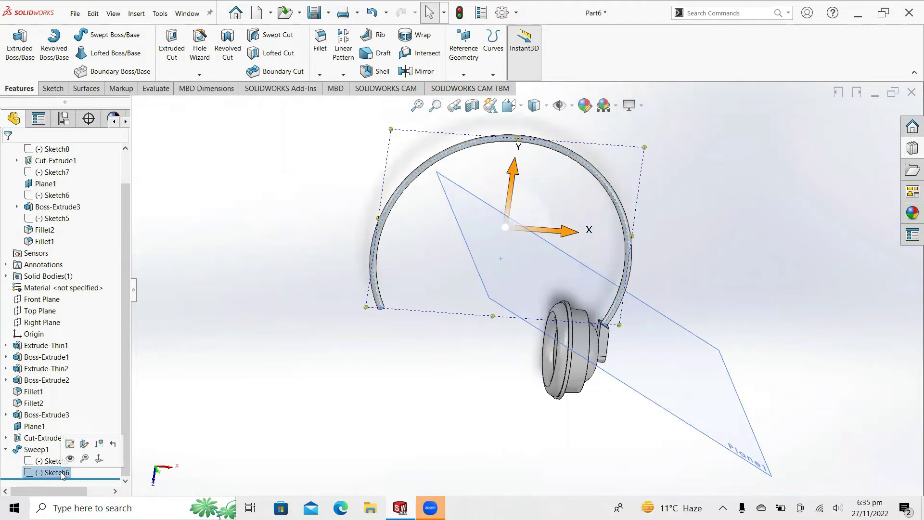
left_click(52, 474)
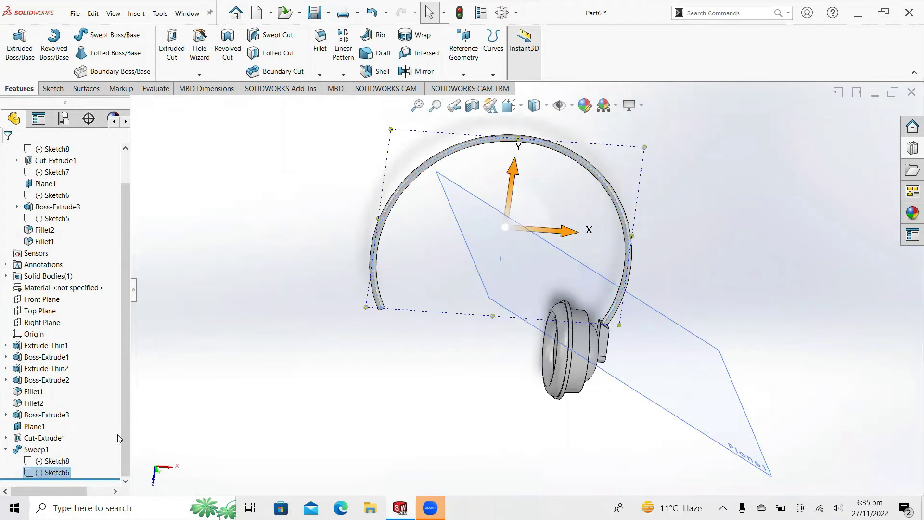
mouse_move(479, 216)
middle_mouse_down()
mouse_move(452, 195)
mouse_move(495, 195)
mouse_move(508, 161)
mouse_move(478, 186)
mouse_move(501, 200)
mouse_move(505, 165)
mouse_move(511, 171)
middle_mouse_up()
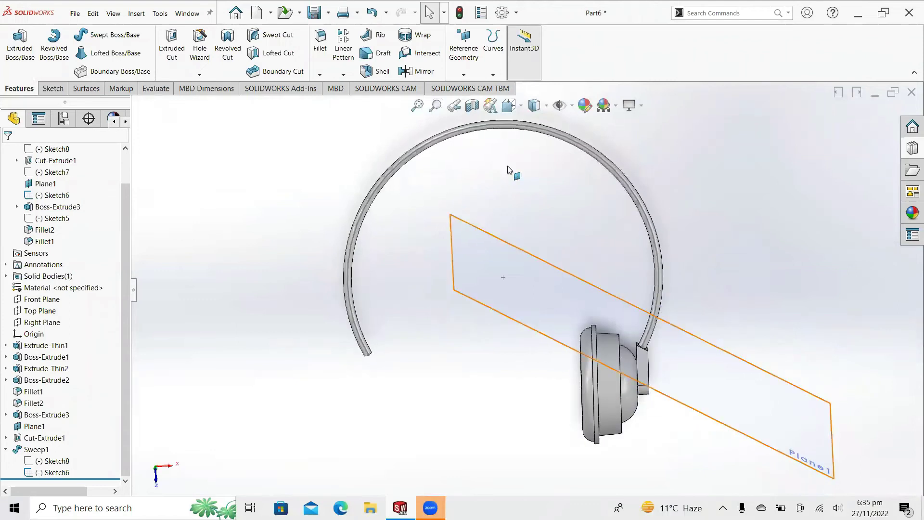
left_click(53, 89)
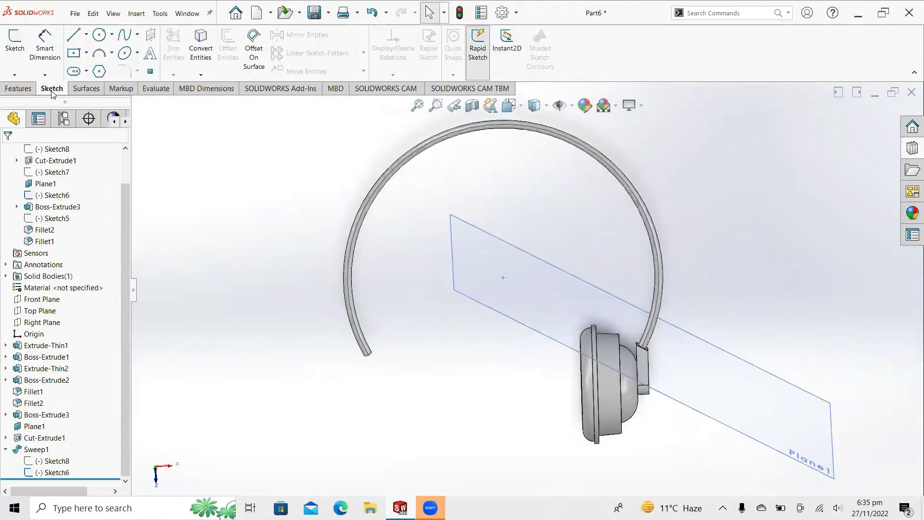
left_click(79, 40)
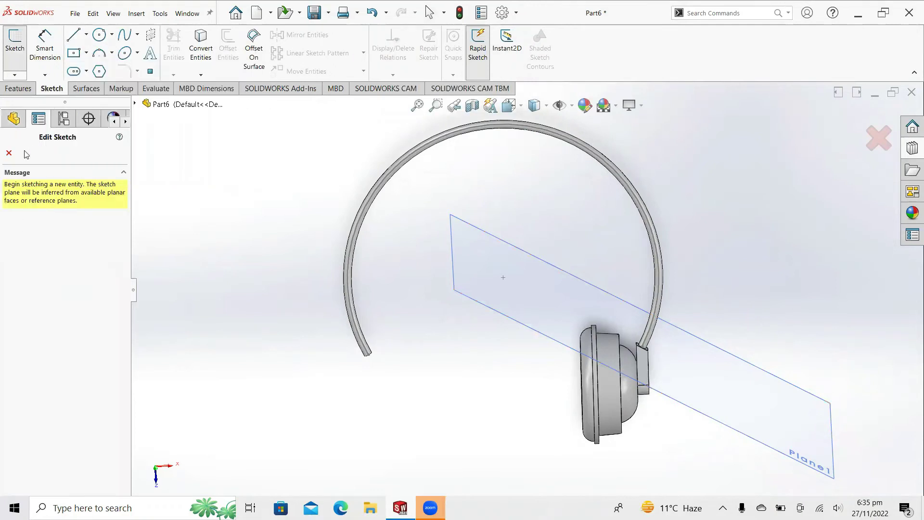
left_click(9, 153)
scroll(74, 239, "up", 1)
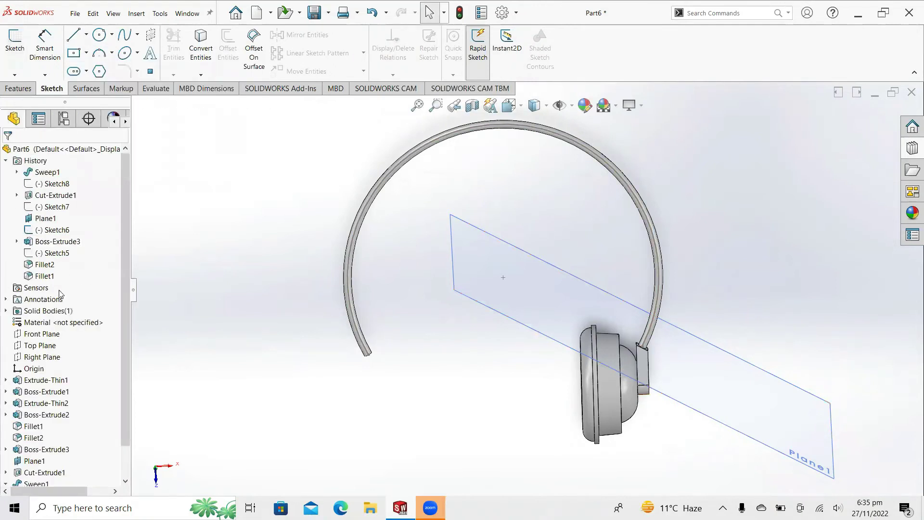
- Start a Top Plane sketch and draw a vertical line down from the headband arc's top
right_click(50, 343)
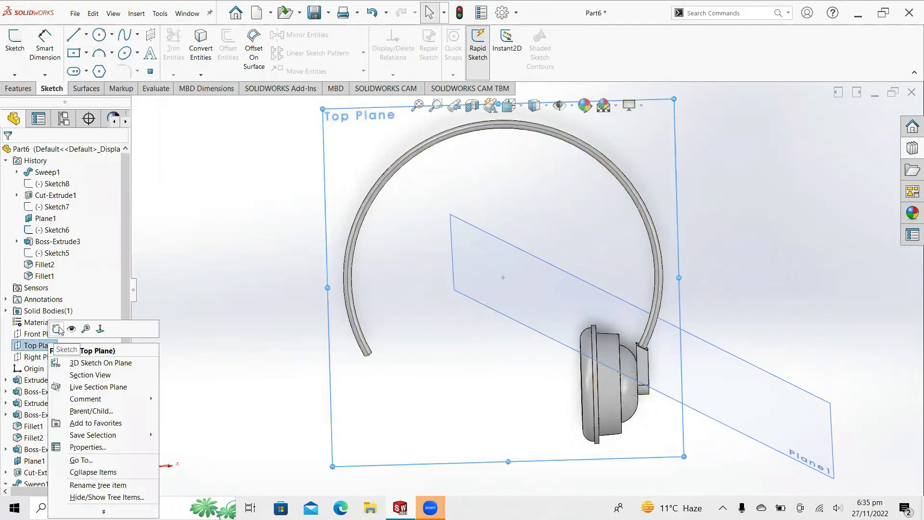
left_click(58, 328)
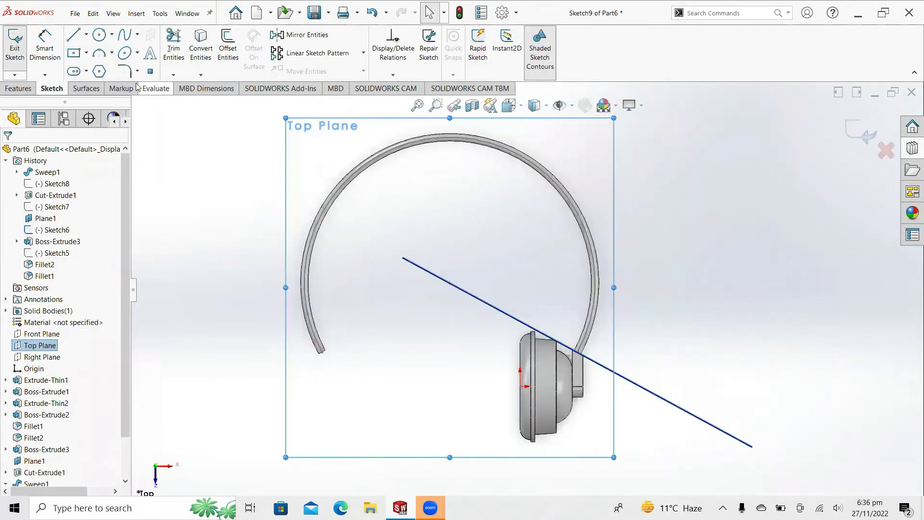
left_click(73, 35)
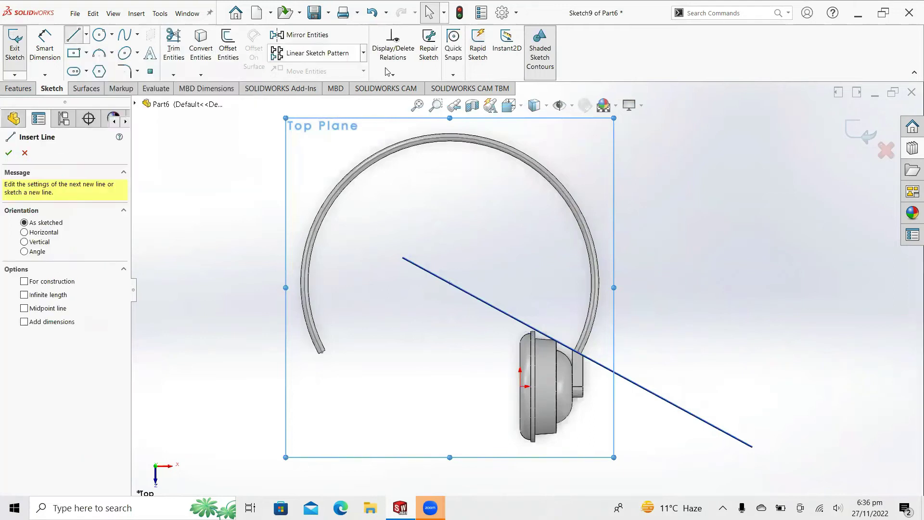
left_click(450, 137)
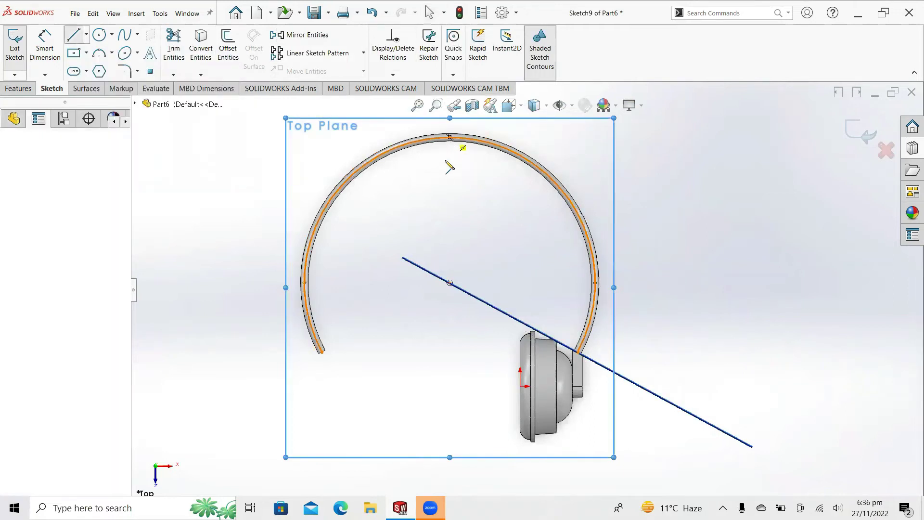
left_click(450, 198)
right_click(450, 199)
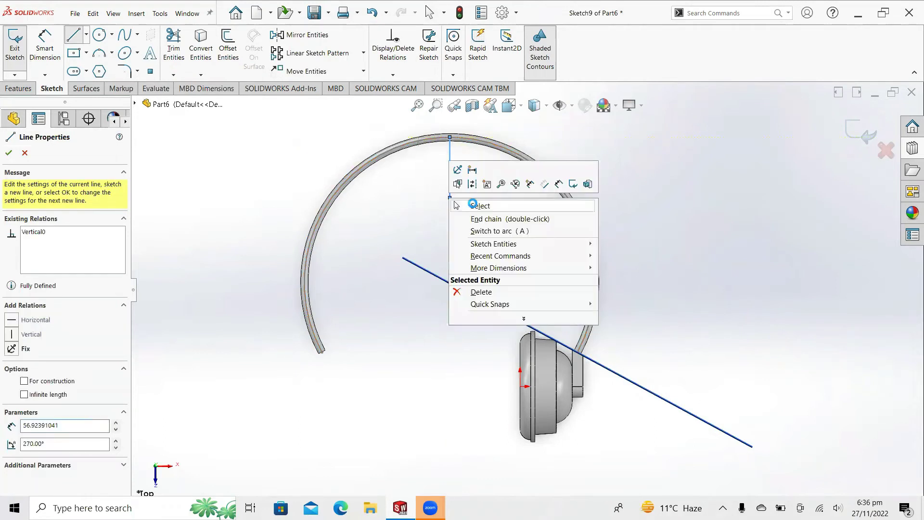
left_click(477, 202)
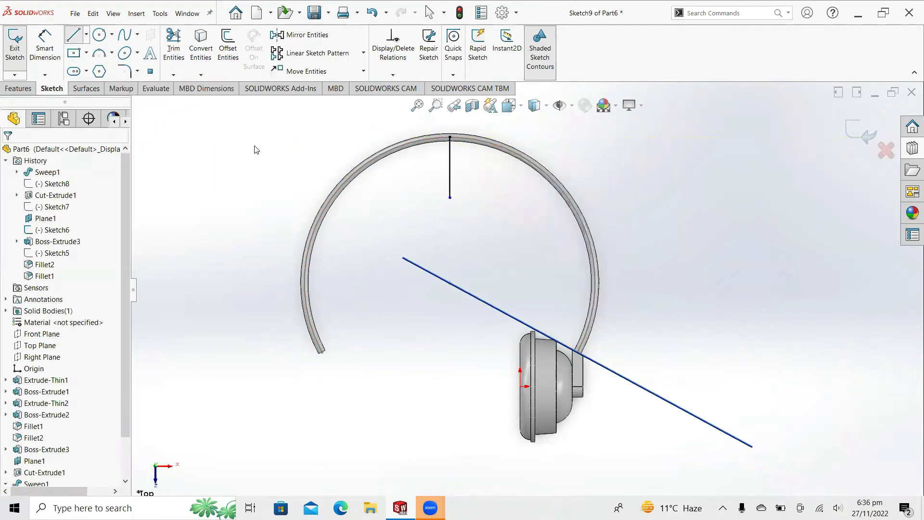
- Dimension the vertical line to 65 mm
left_click(44, 55)
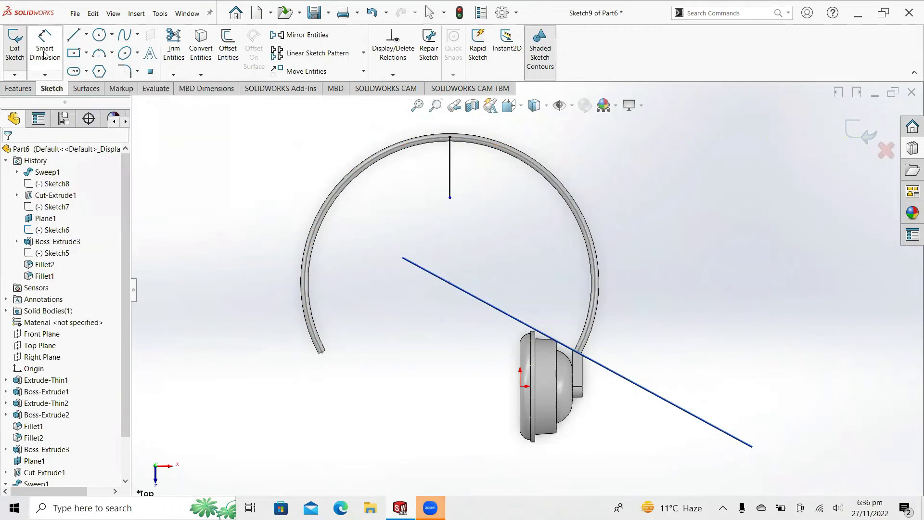
left_click(450, 171)
left_click(287, 175)
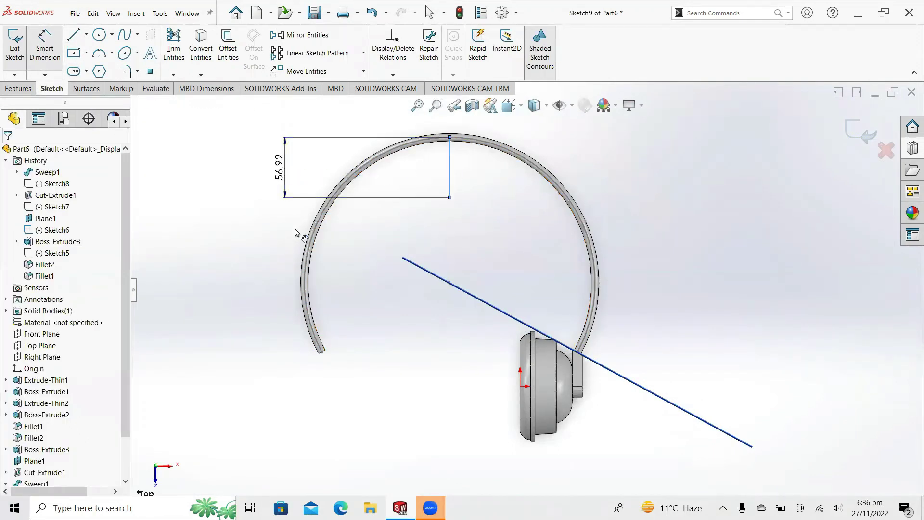
type("65")
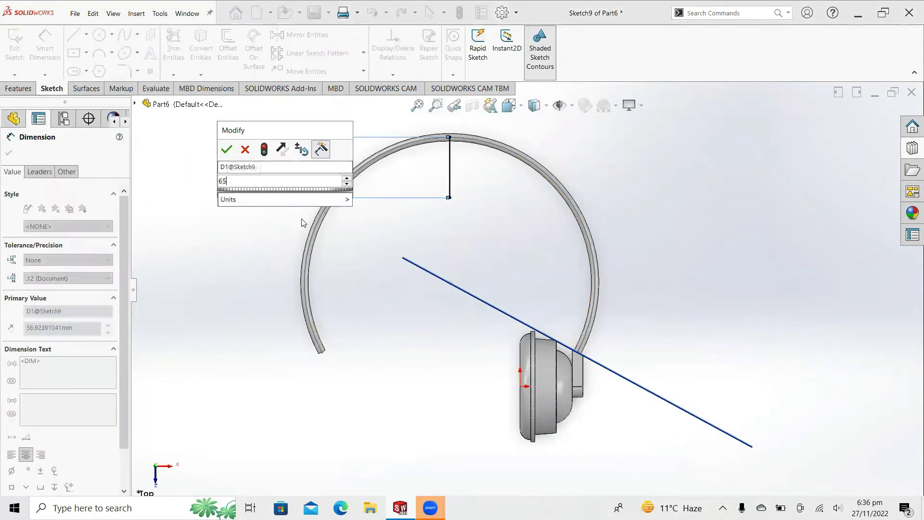
key("Return")
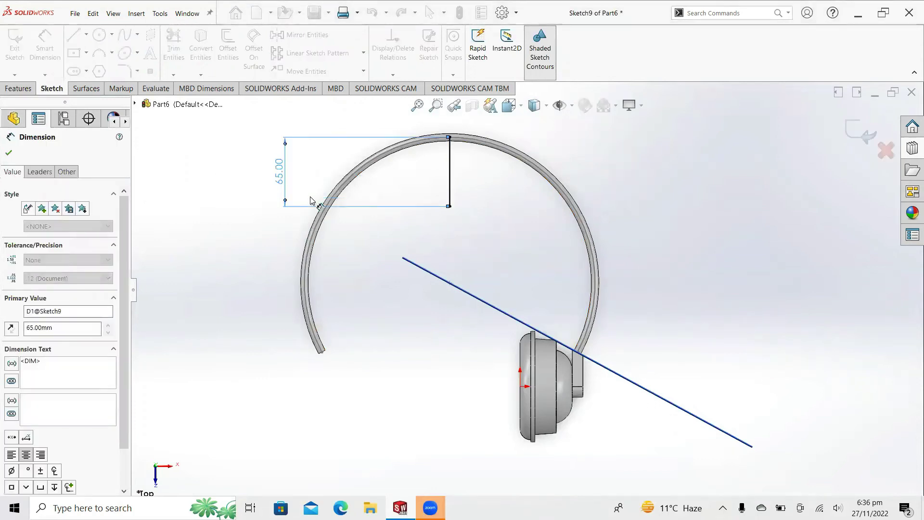
left_click(9, 154)
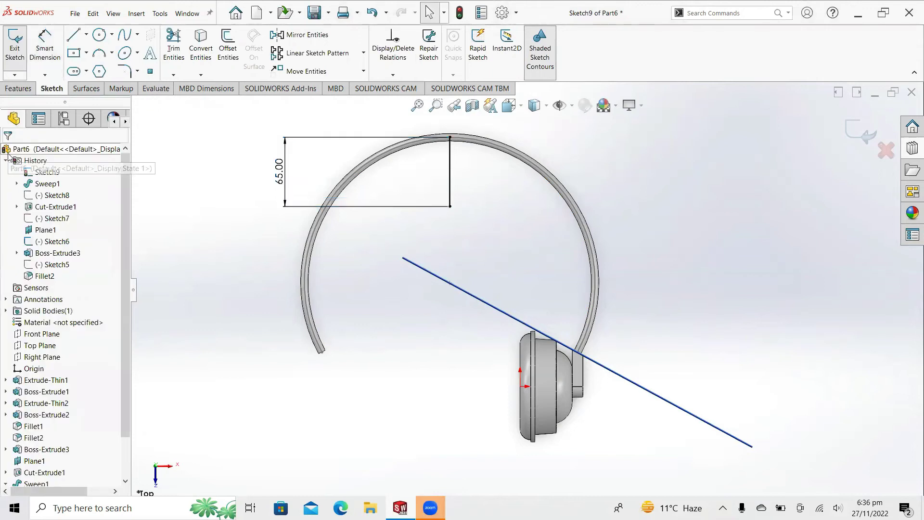
- Draw a circle centred on the Plane1 line, passing through the arc's top
left_click(98, 42)
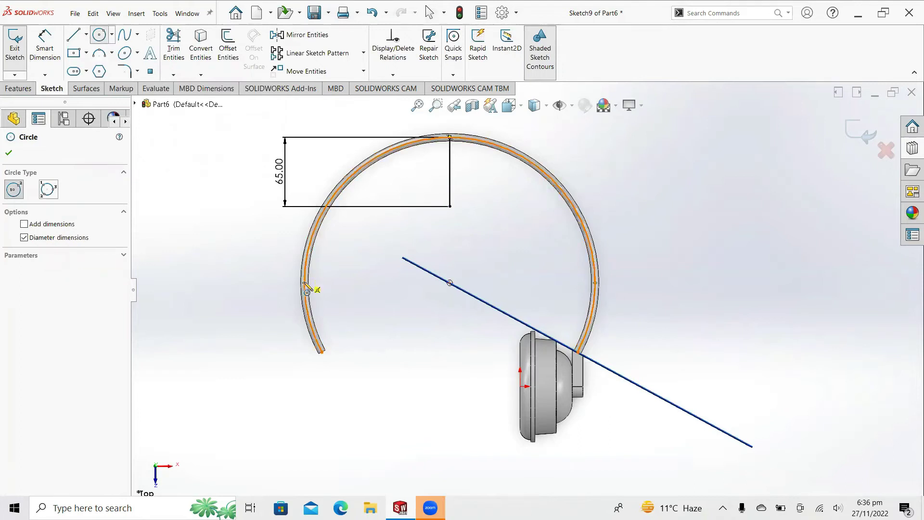
left_click(450, 283)
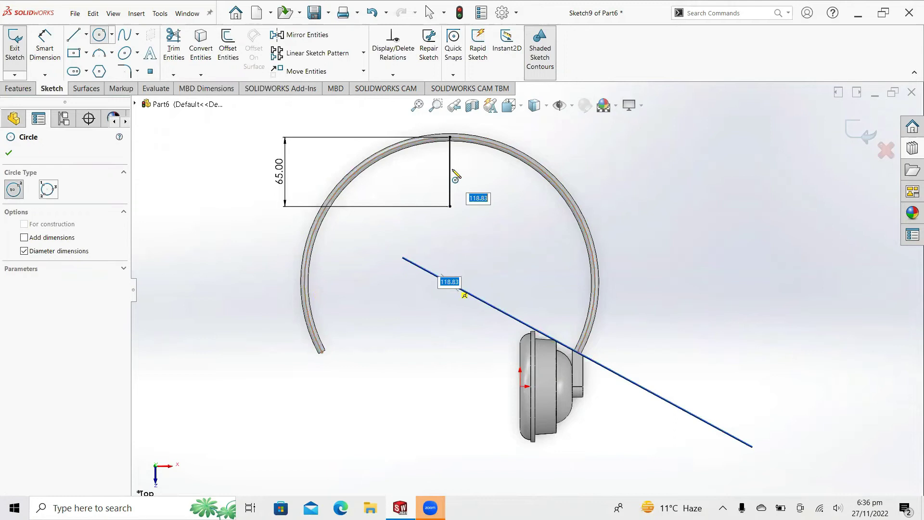
left_click(451, 138)
right_click(451, 139)
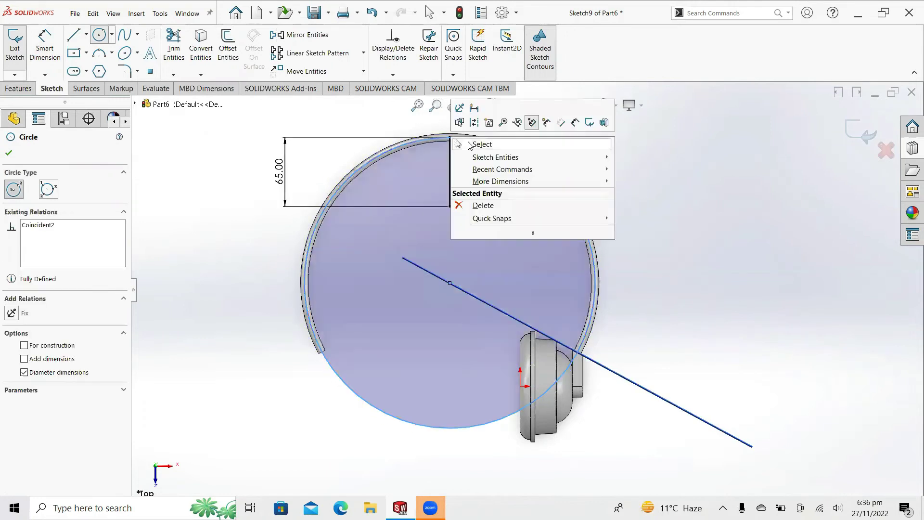
left_click(468, 142)
scroll(467, 142, "down", 2)
scroll(469, 144, "up", 1)
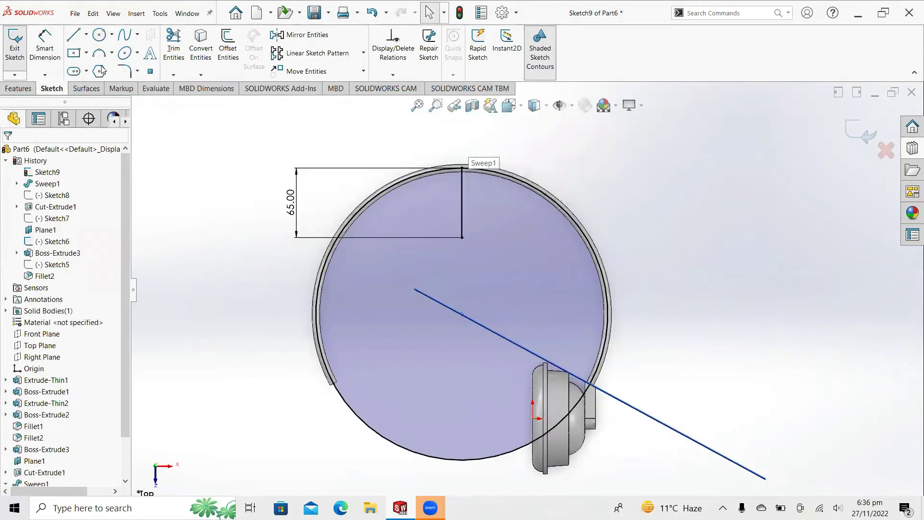
- Draw horizontal lines left and right from the vertical line's bottom, past the circle
left_click(73, 36)
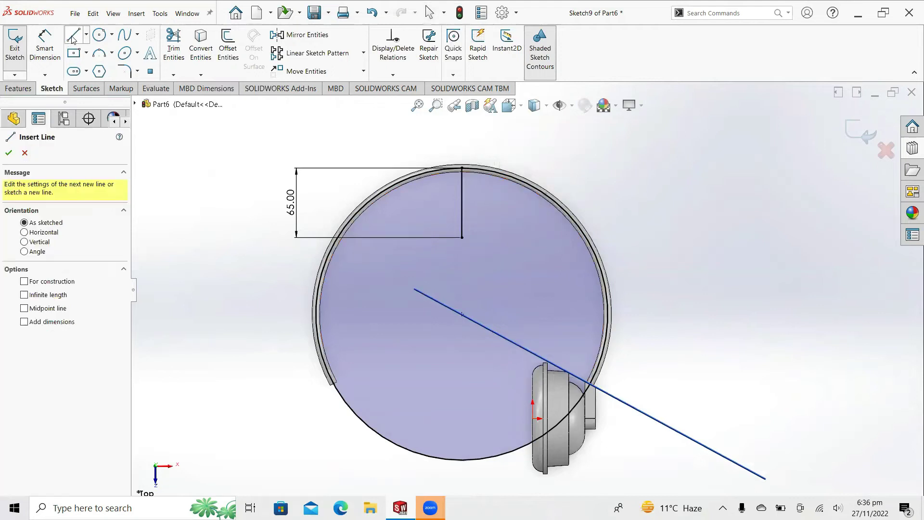
left_click(462, 238)
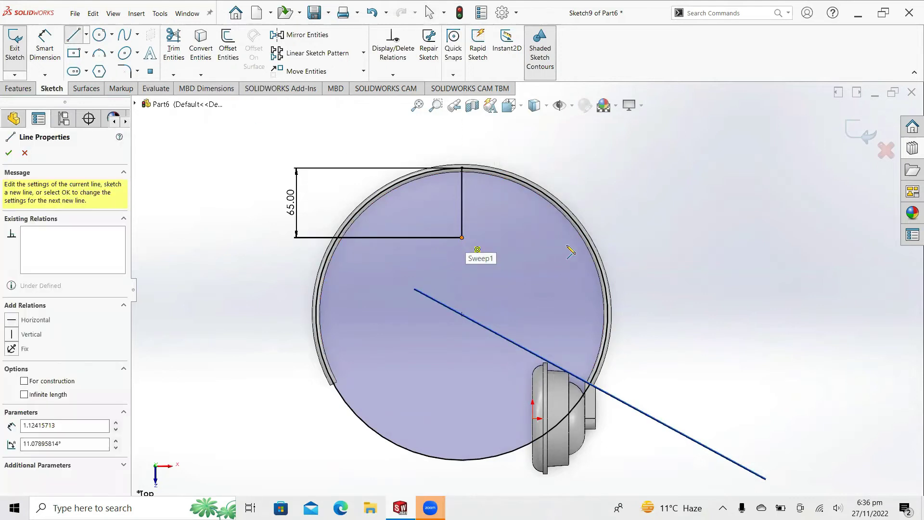
left_click(617, 237)
right_click(608, 238)
left_click(628, 250)
key("Escape")
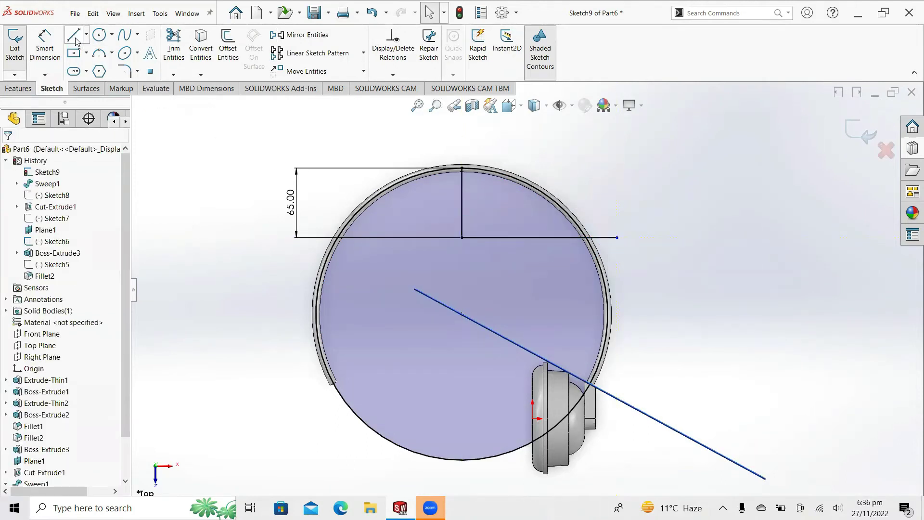
key("l")
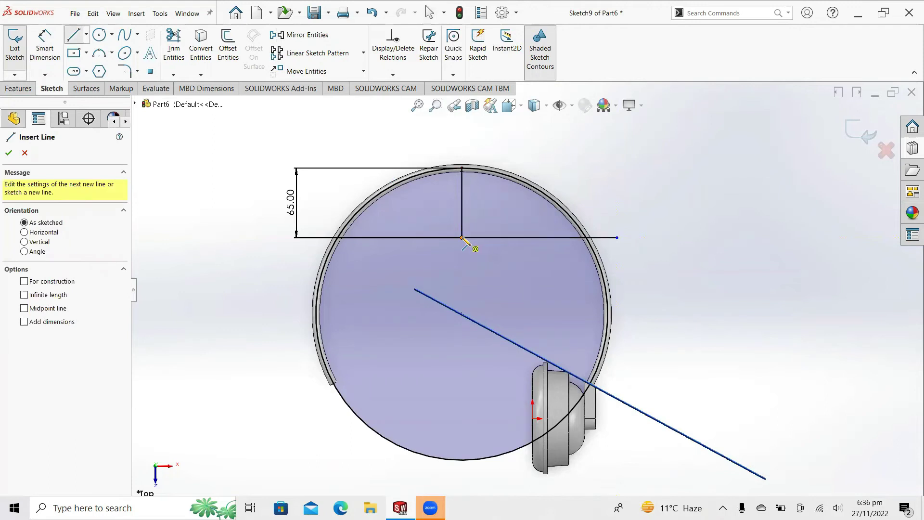
left_click(462, 237)
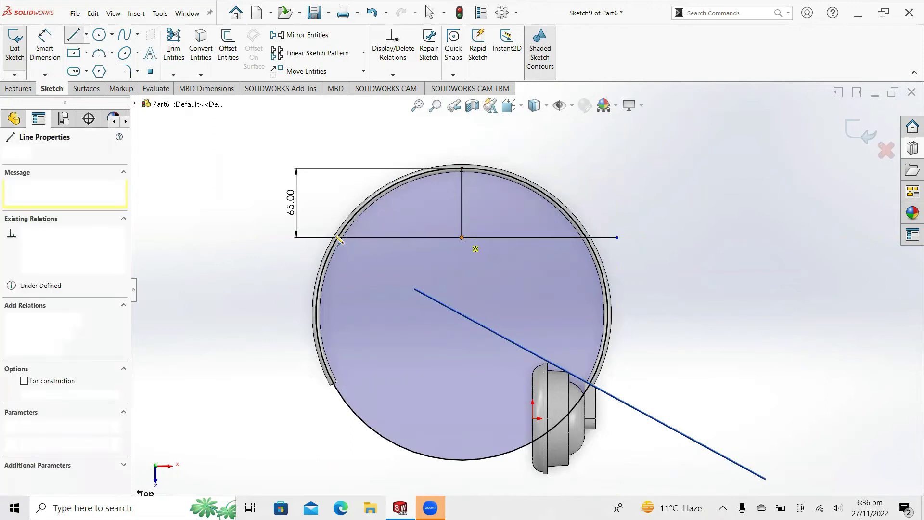
left_click(301, 238)
right_click(350, 253)
left_click(370, 246)
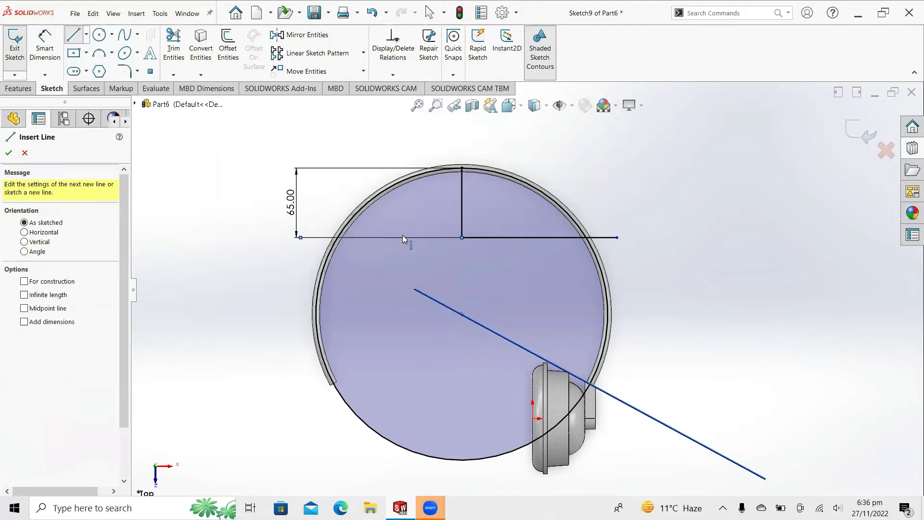
scroll(493, 286, "up", 1)
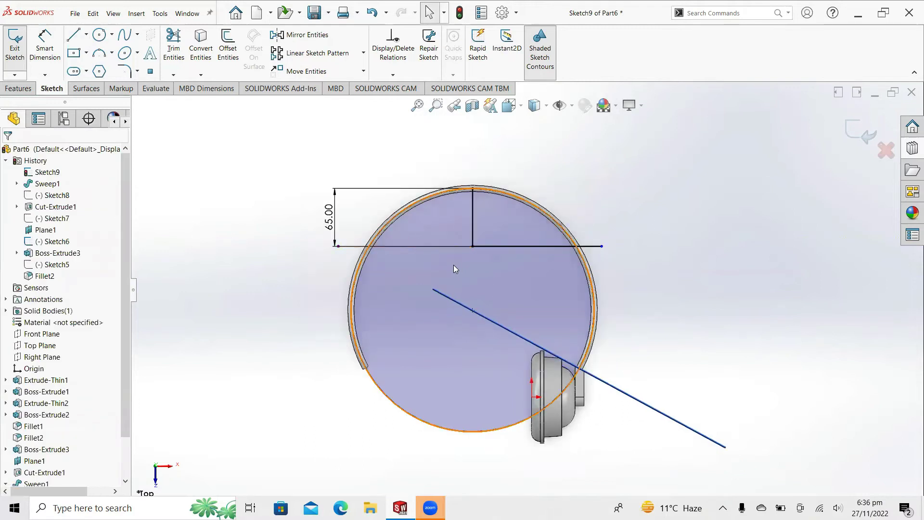
- Power-trim the circle and guide lines, leaving only the upper arc
left_click(174, 51)
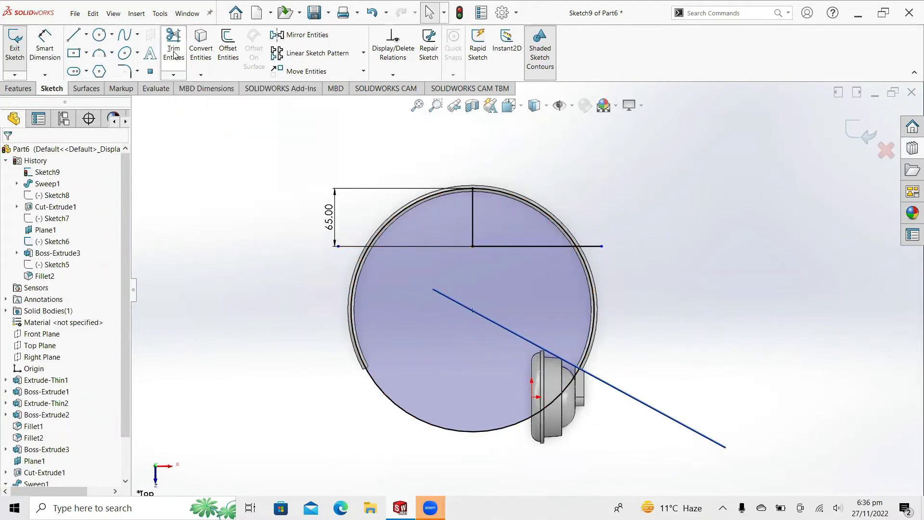
left_click_drag(283, 309, 385, 313)
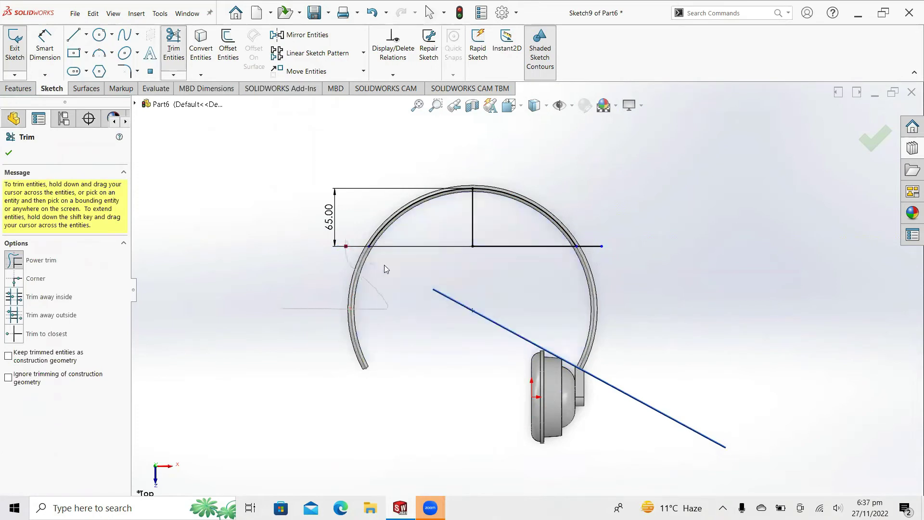
left_click_drag(476, 236, 504, 242)
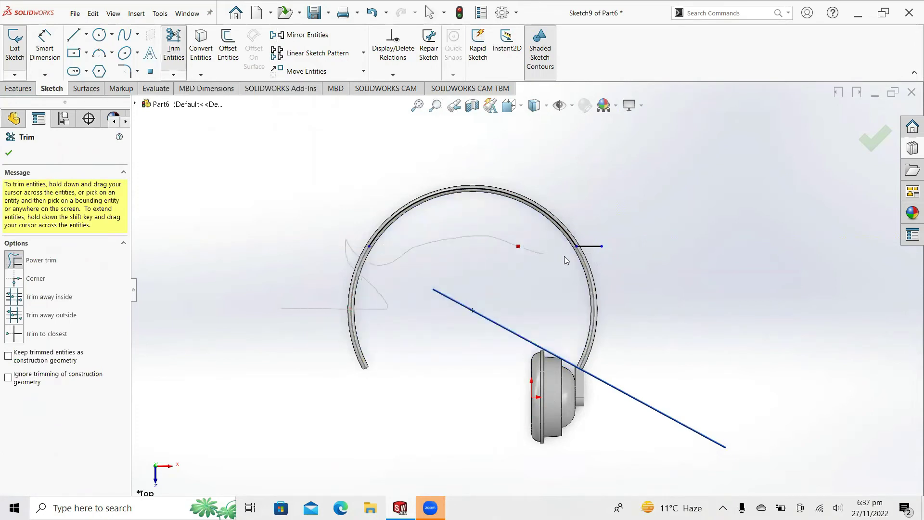
left_click_drag(589, 242, 590, 244)
key("Escape")
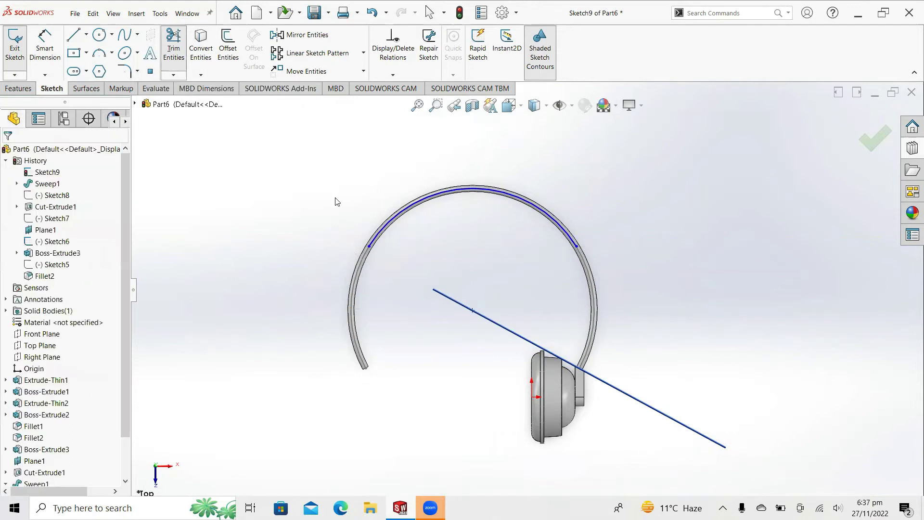
middle_click_drag(337, 200, 330, 224)
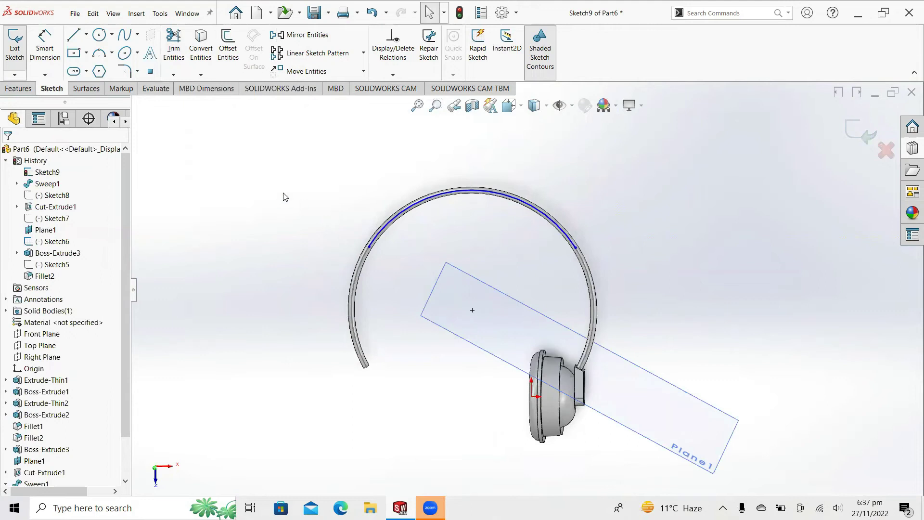
- Create Plane2 perpendicular to Arc1@Sketch6 through Point12@Sketch9
left_click(19, 90)
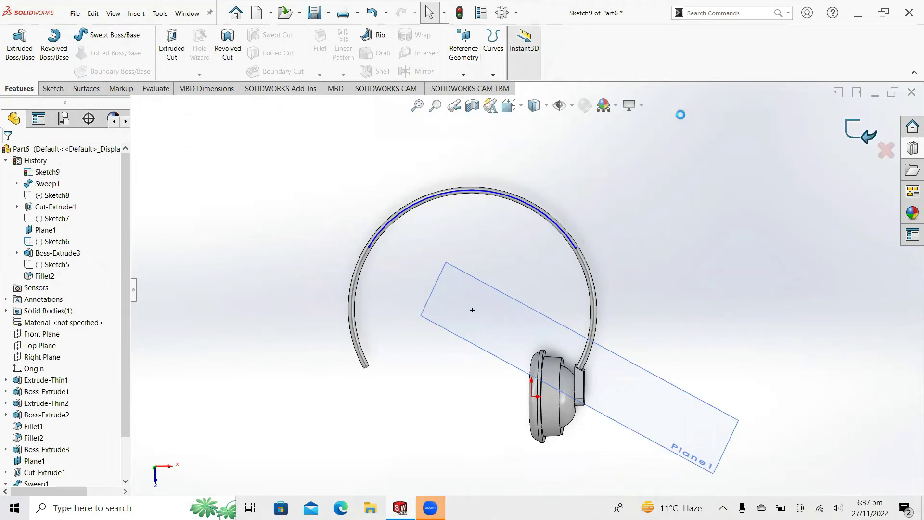
left_click(461, 74)
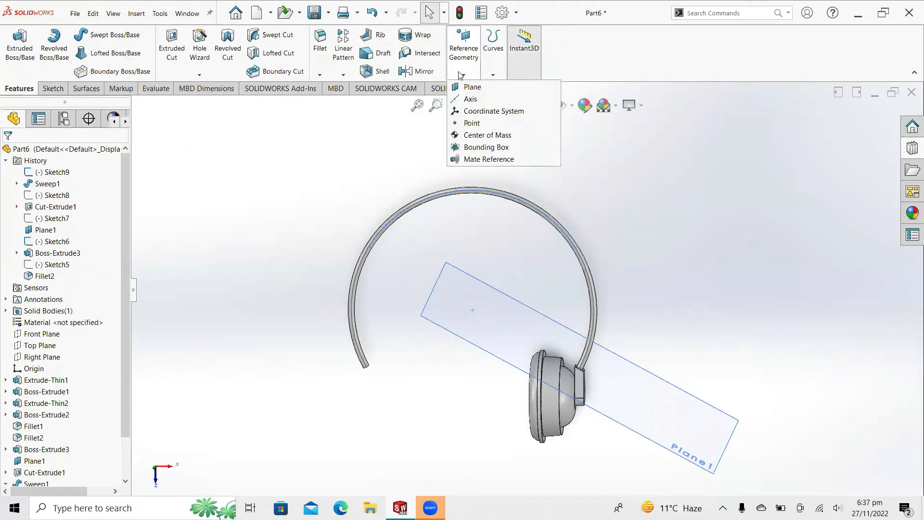
left_click(468, 88)
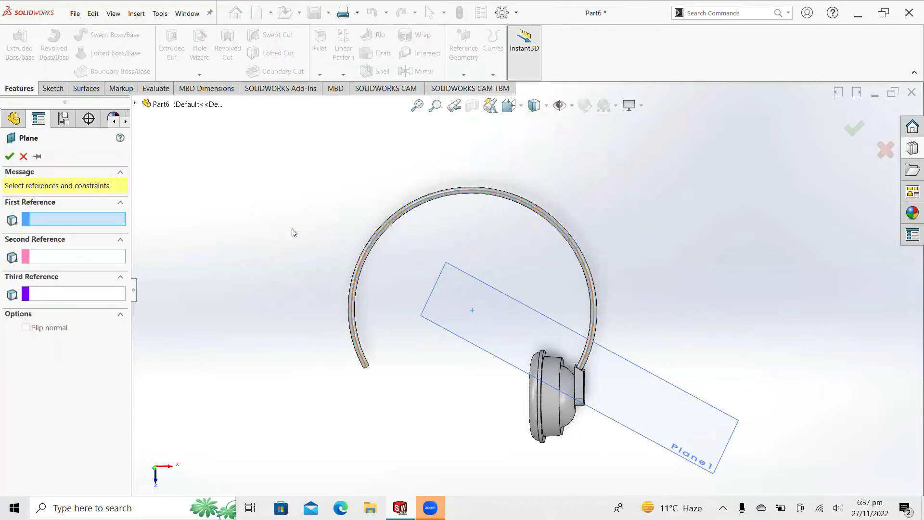
left_click(594, 309)
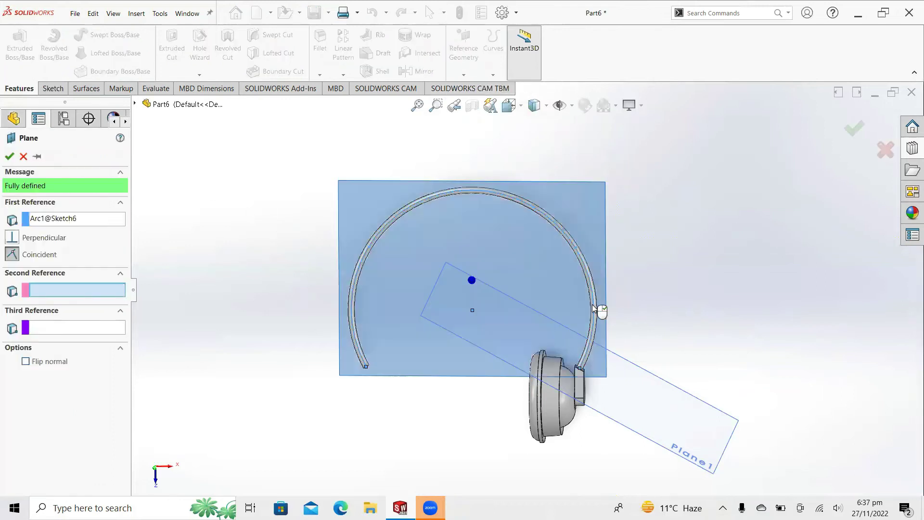
left_click(577, 248)
middle_click_drag(579, 250, 578, 263)
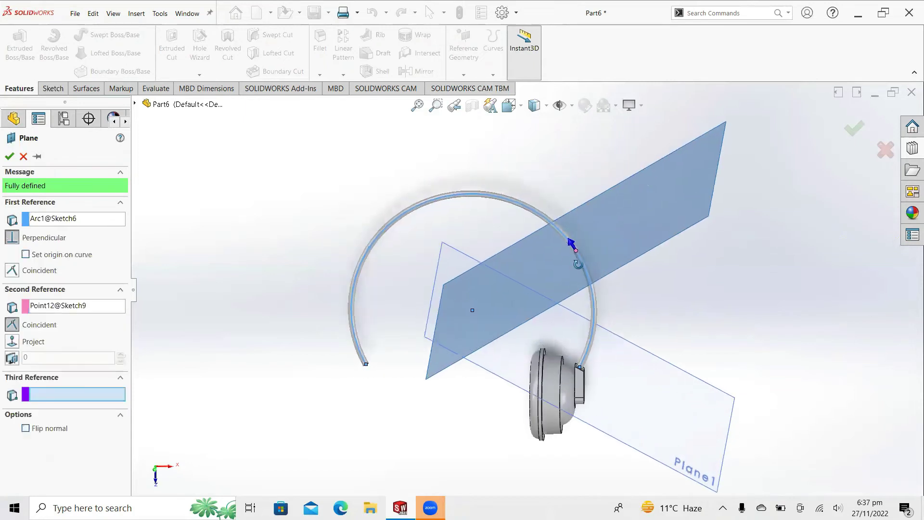
left_click(8, 161)
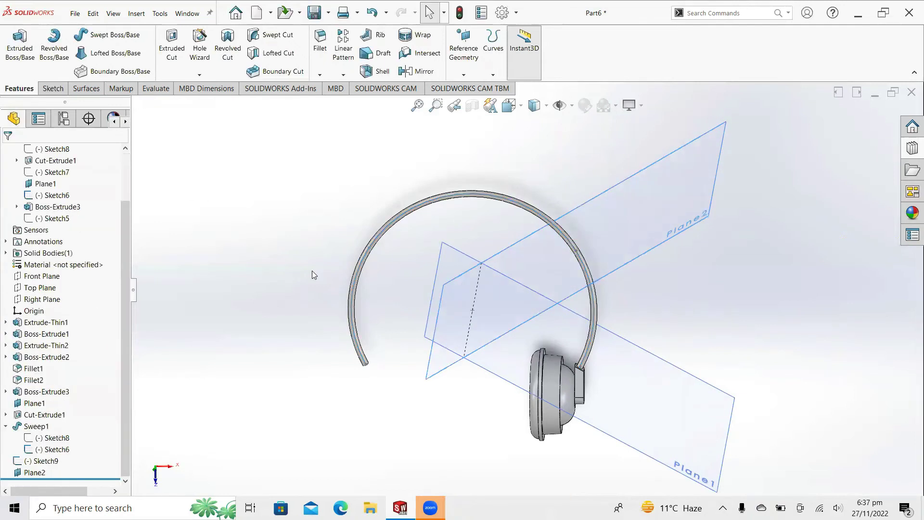
- Hide Sketch6 and start a new sketch on Plane2
left_click(350, 313)
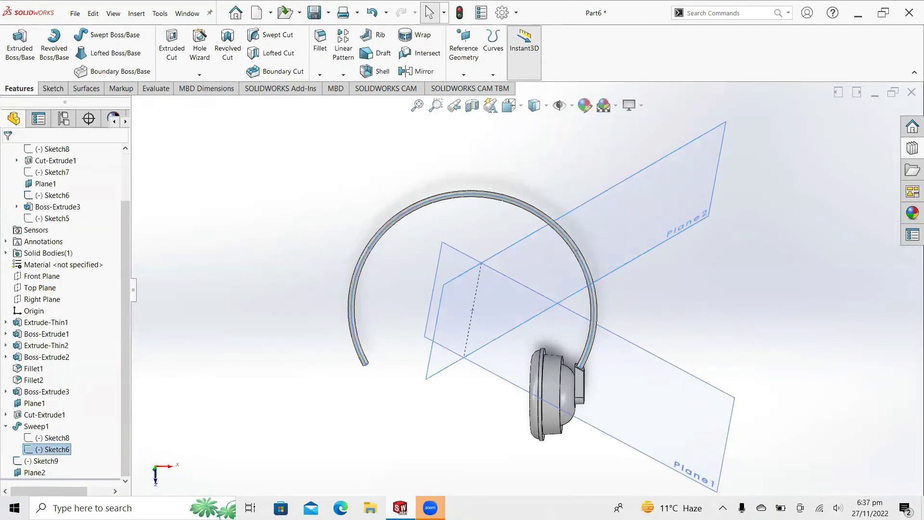
left_click(393, 286)
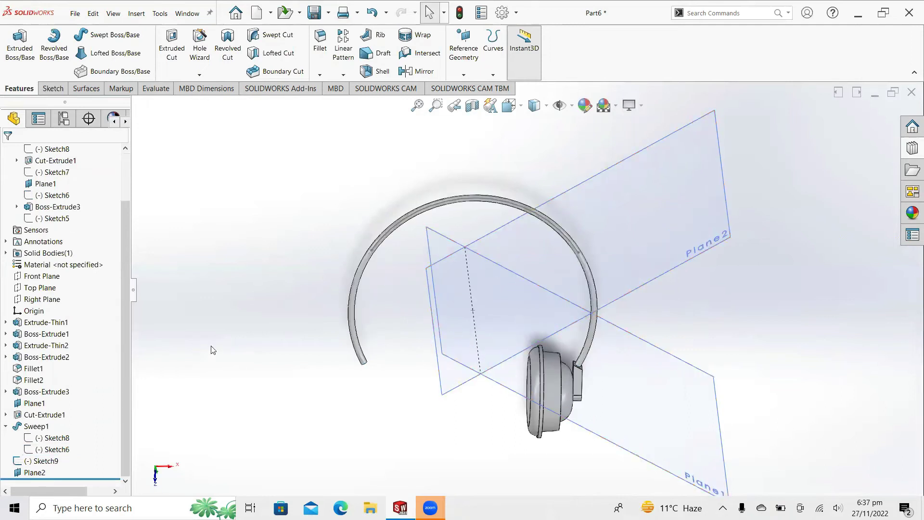
scroll(219, 354, "down", 2)
left_click(41, 473)
right_click(43, 473)
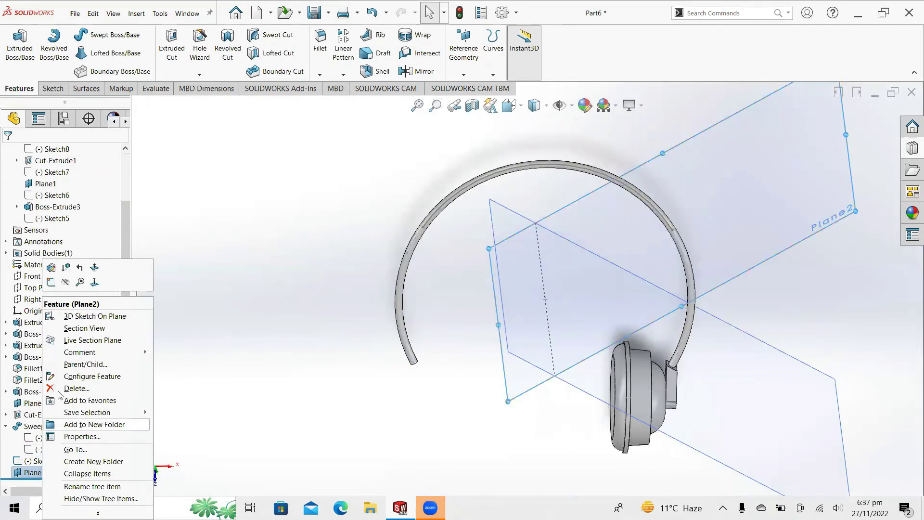
left_click(51, 283)
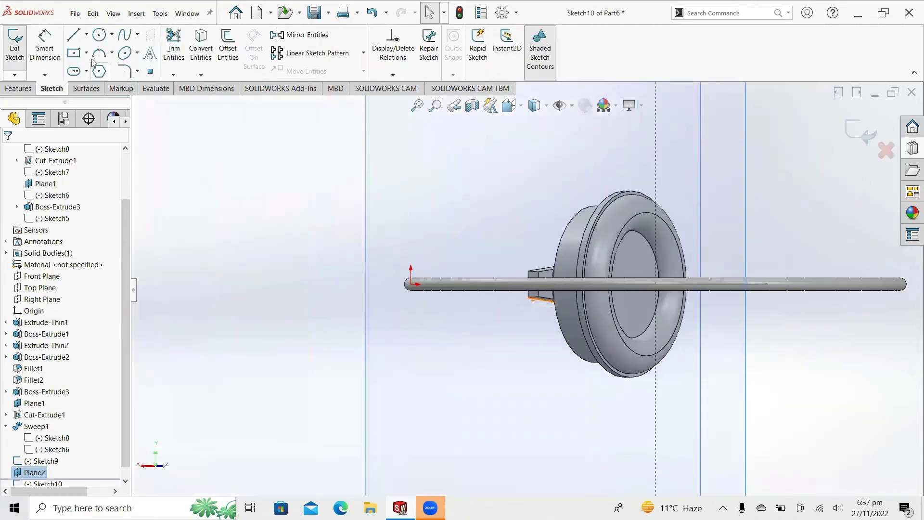
- Draw a centre rectangle centred on the headband wire's end
left_click(87, 56)
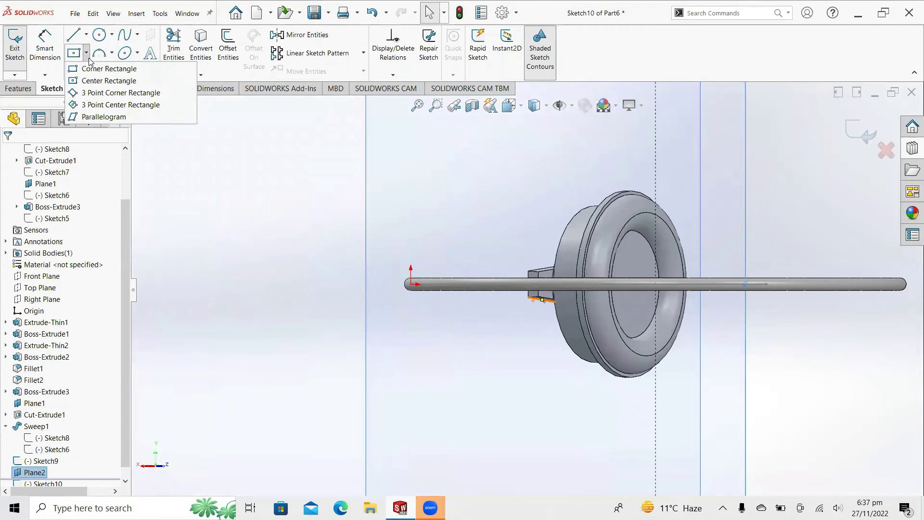
left_click(89, 81)
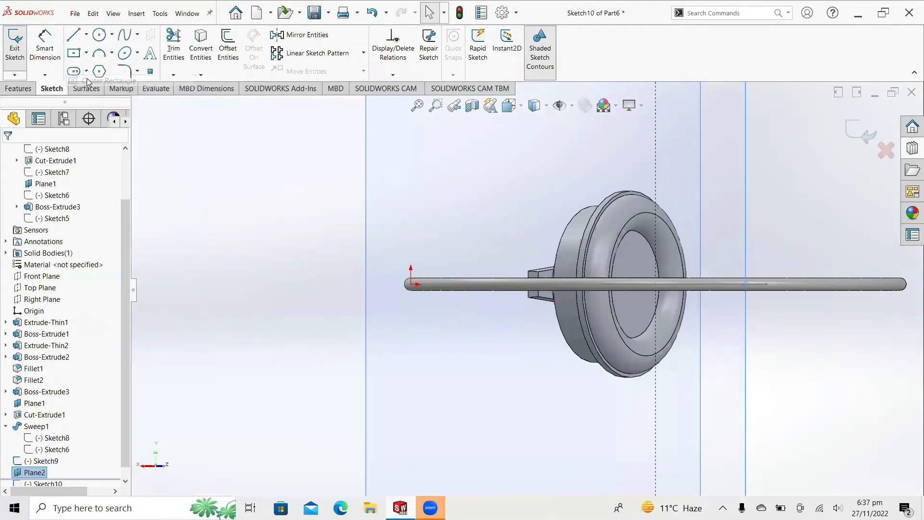
left_click(412, 284)
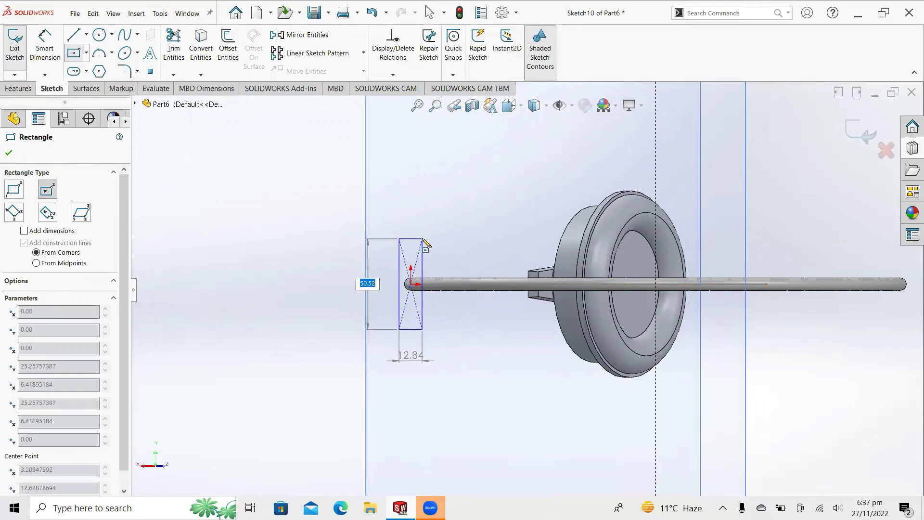
left_click(423, 241)
right_click(425, 242)
left_click(439, 245)
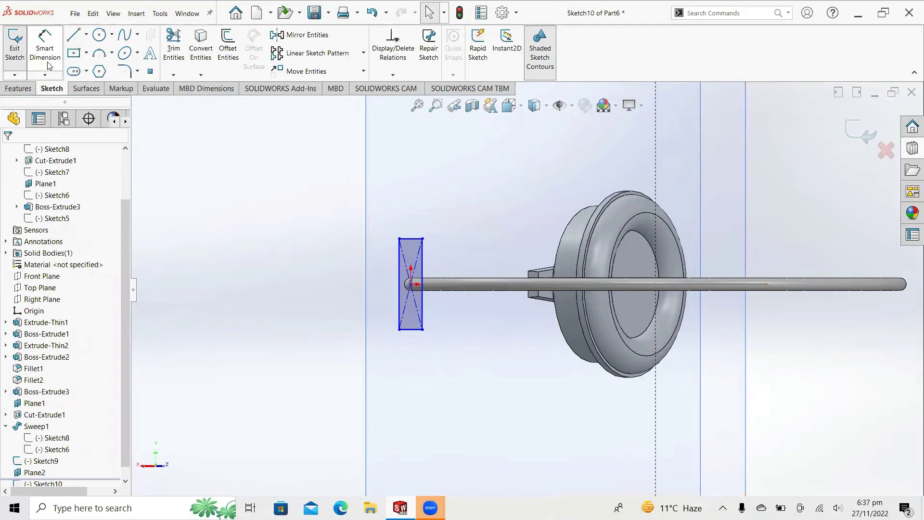
left_click(399, 269)
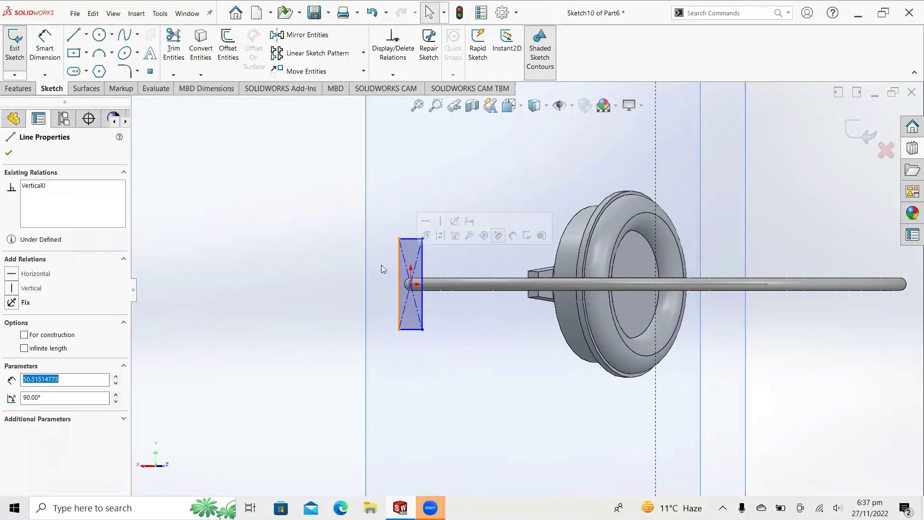
key("Escape")
- Dimension the rectangle to 44 mm tall by 12 mm wide
left_click(42, 48)
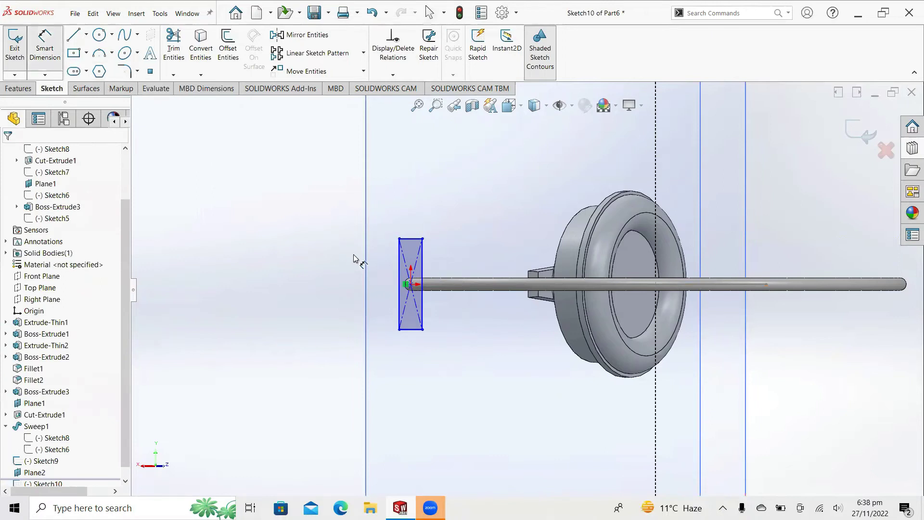
left_click(399, 275)
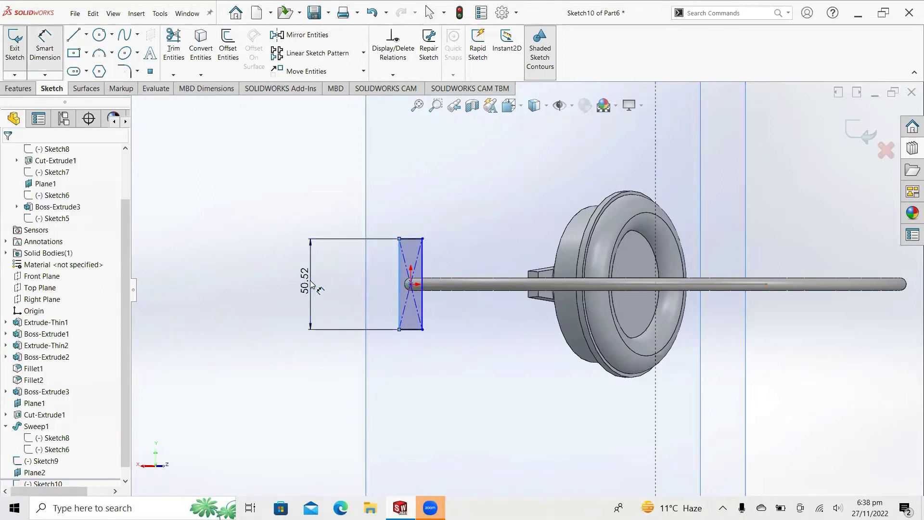
left_click(312, 292)
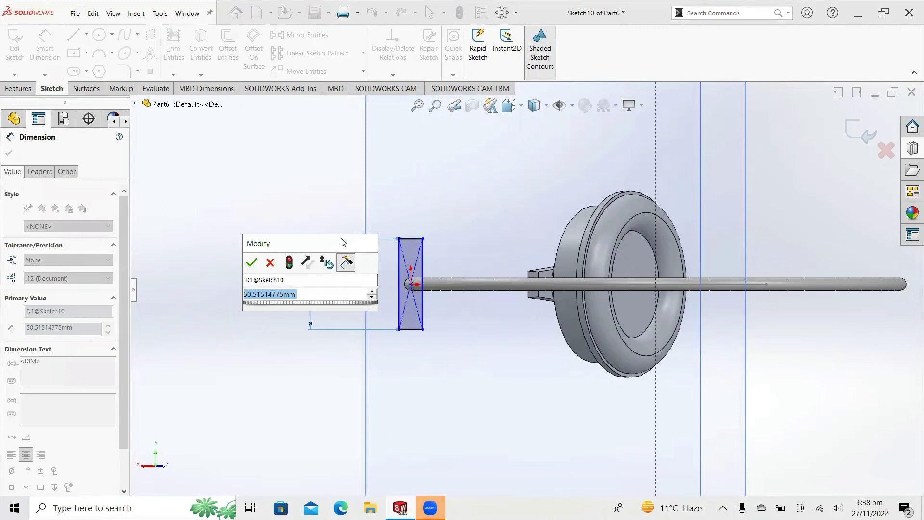
type("44")
key("Return")
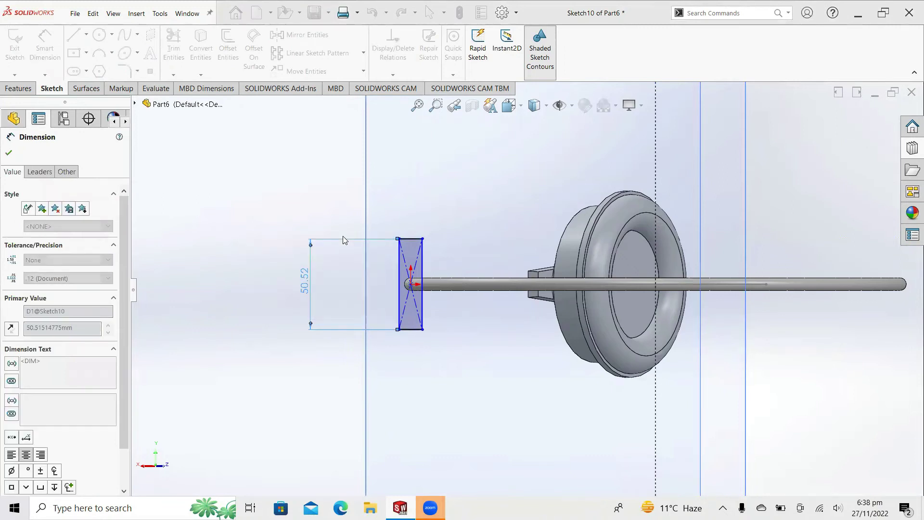
left_click(409, 245)
left_click(411, 219)
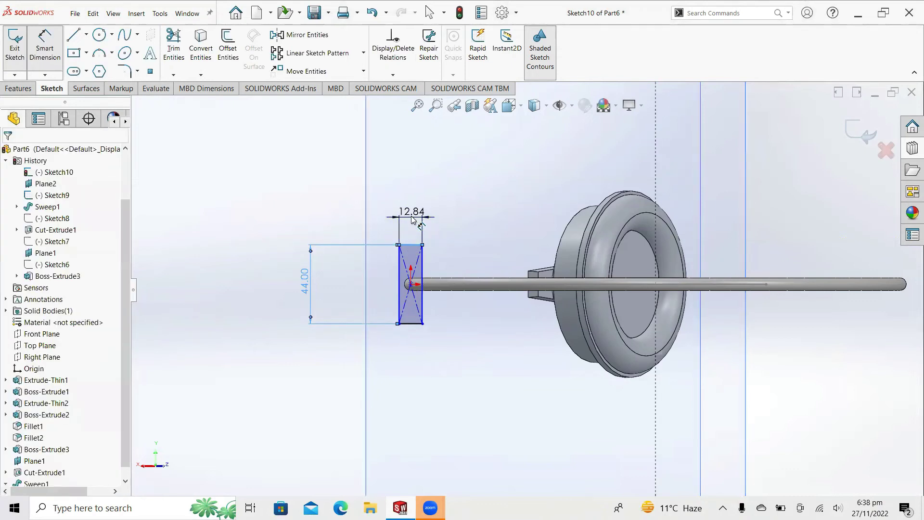
type("12")
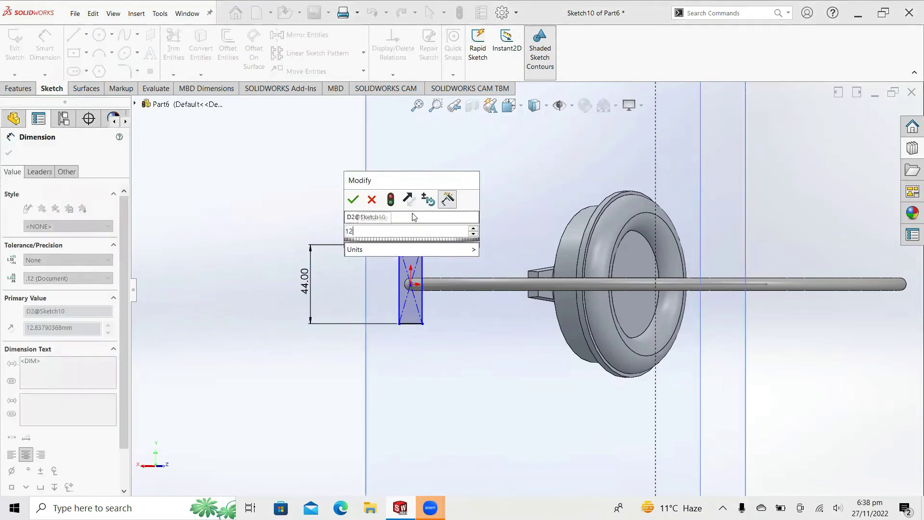
key("Return")
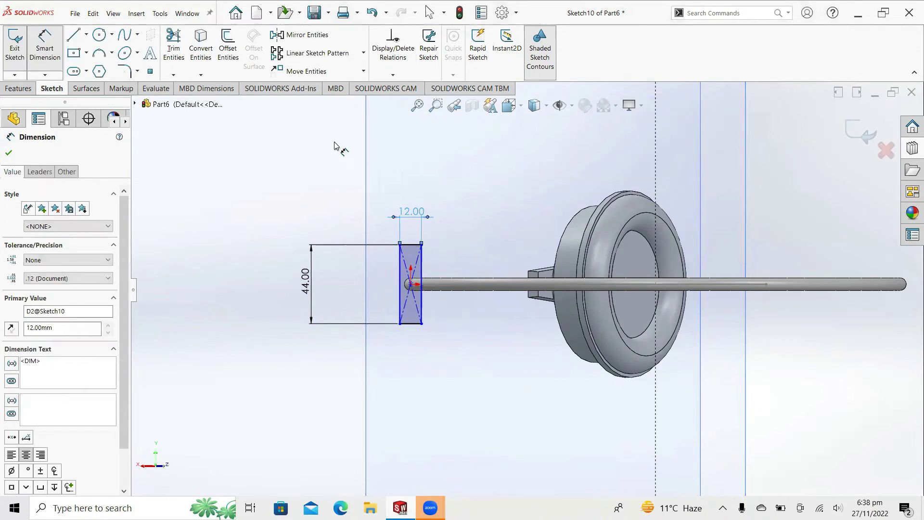
left_click(8, 153)
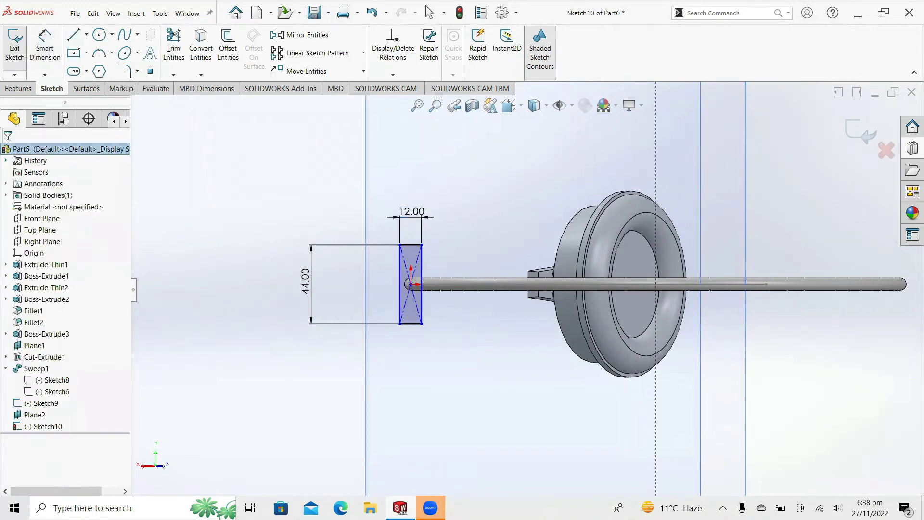
- Apply 4 mm sketch fillets to all four rectangle corners
left_click(132, 73)
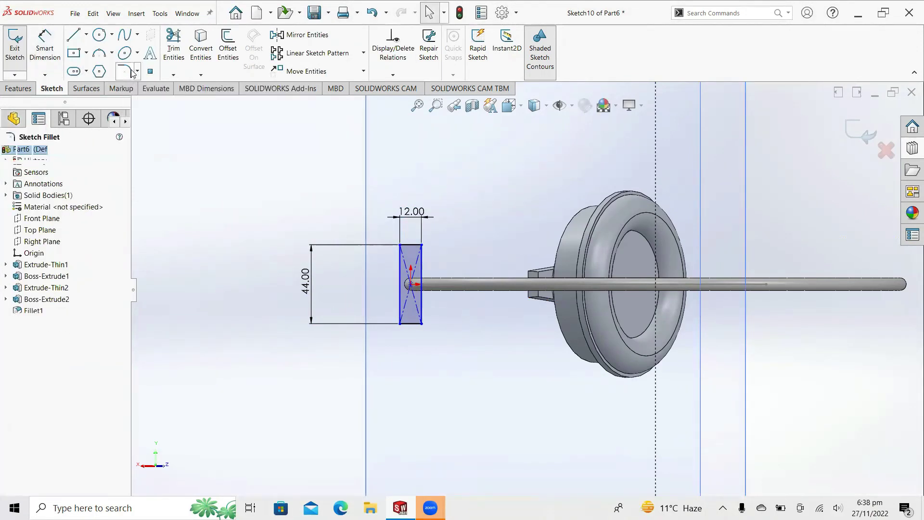
left_click(401, 246)
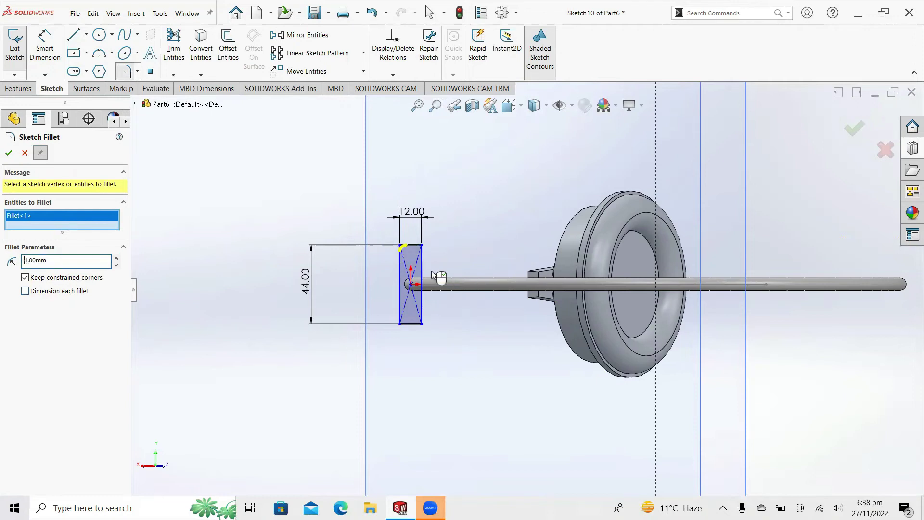
left_click(415, 246)
left_click(422, 269)
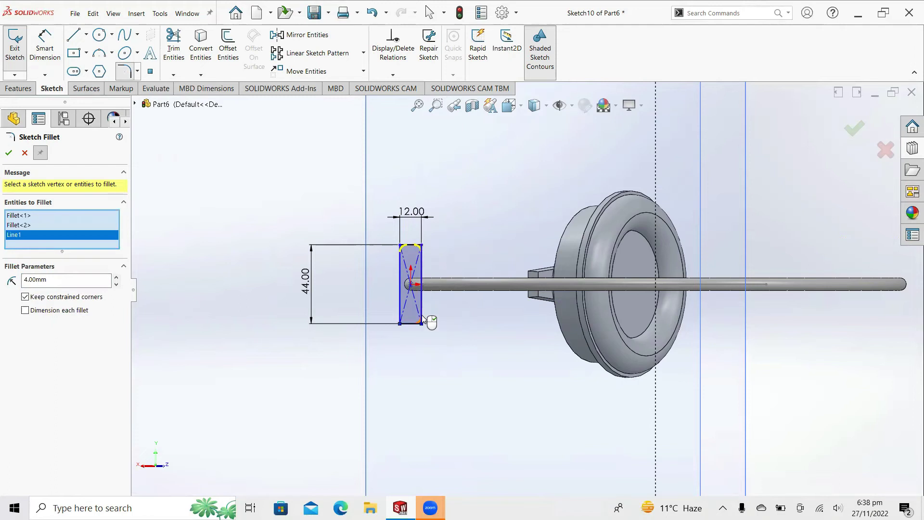
left_click(409, 323)
left_click(402, 323)
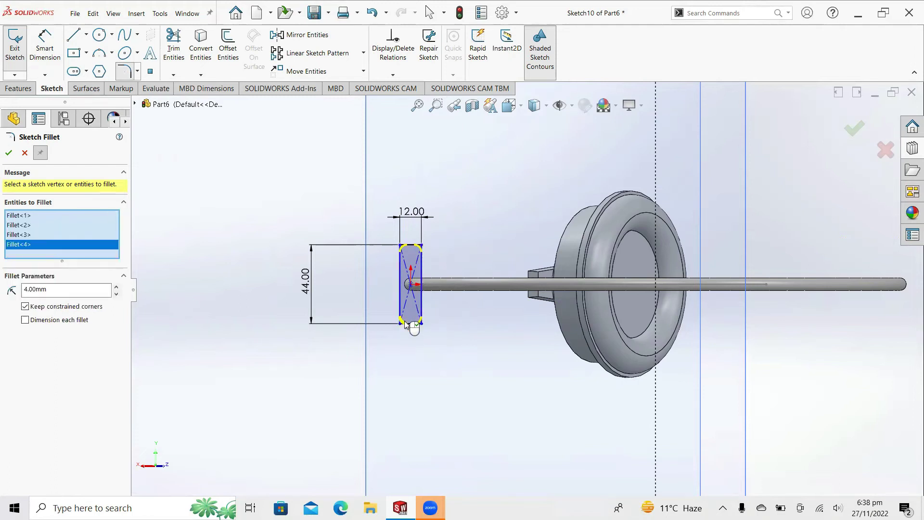
left_click(9, 154)
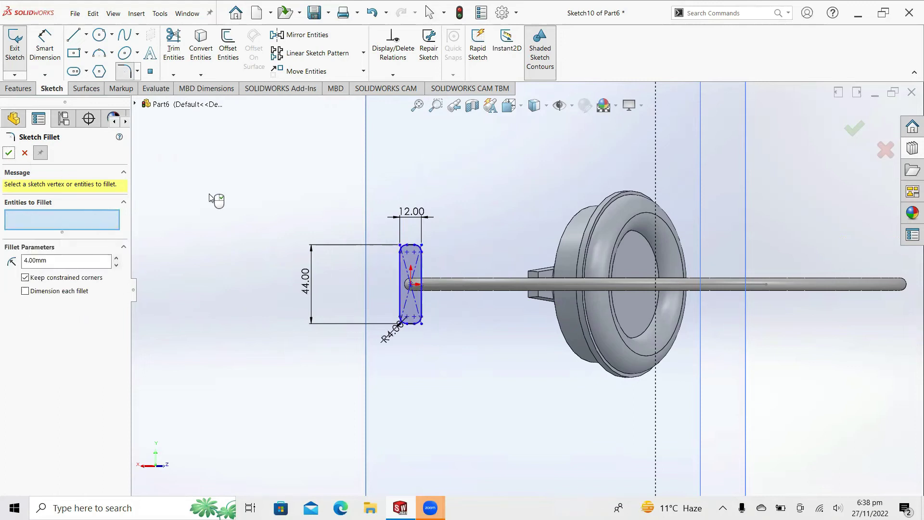
left_click(9, 153)
mouse_move(228, 225)
middle_mouse_down()
mouse_move(239, 168)
mouse_move(3, 117)
middle_mouse_up()
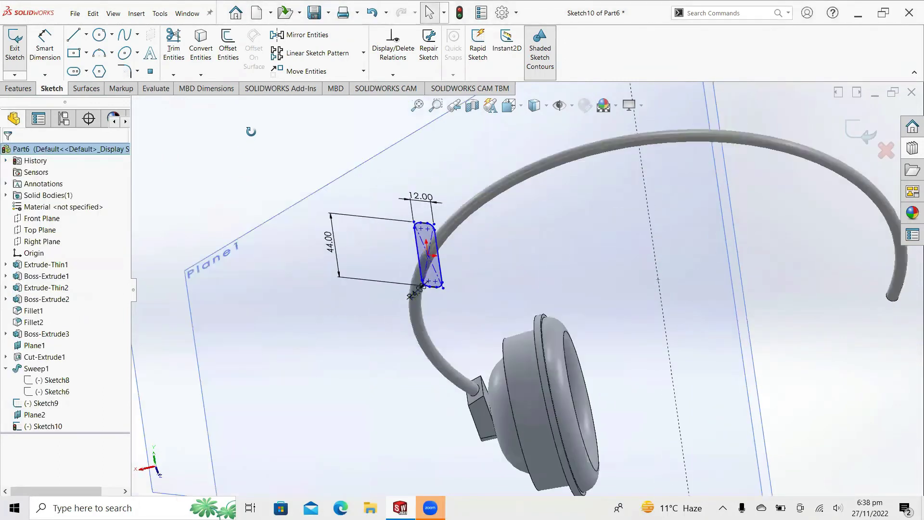
- Sweep the Sketch10 rounded rectangle along the Sketch9 arc to form Sweep2
left_click(18, 88)
left_click(96, 36)
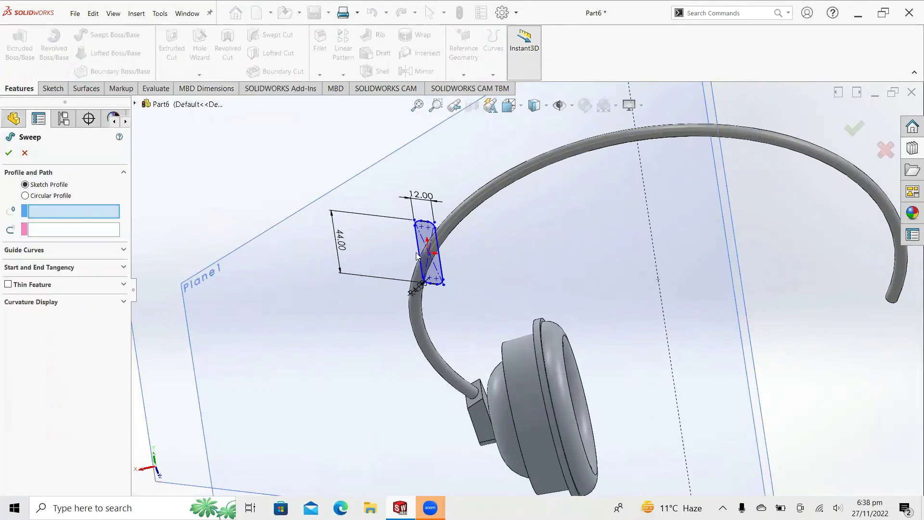
left_click(422, 263)
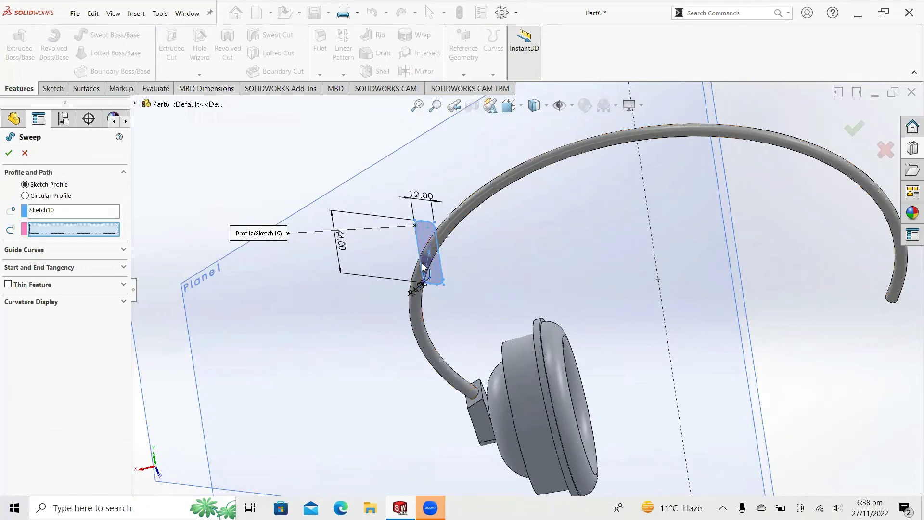
left_click(463, 209)
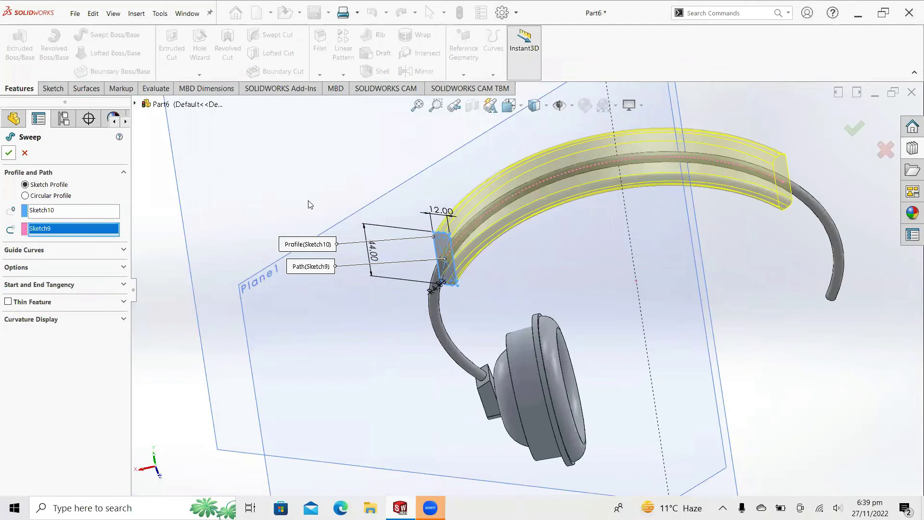
key("Return")
mouse_move(328, 181)
middle_mouse_down()
mouse_move(344, 284)
mouse_move(511, 261)
mouse_move(558, 313)
mouse_move(393, 274)
mouse_move(376, 281)
middle_mouse_up()
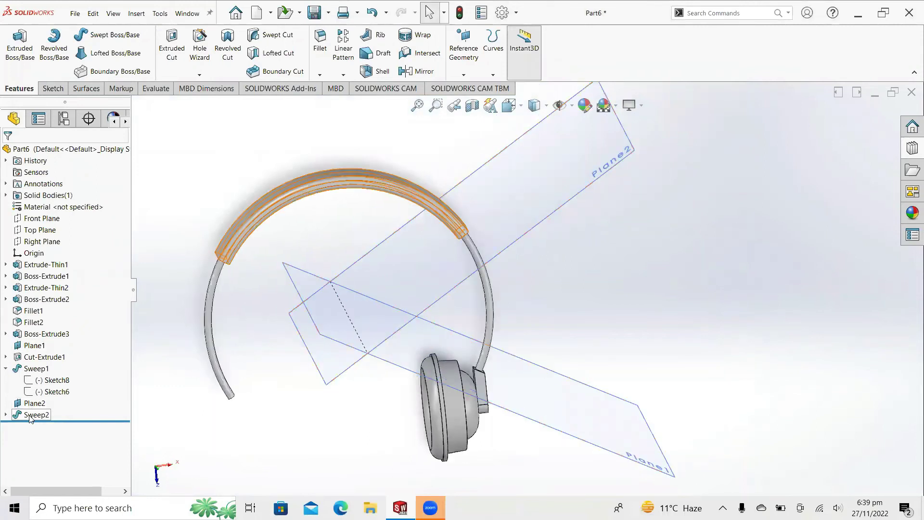
mouse_move(306, 268)
middle_mouse_down()
mouse_move(336, 217)
mouse_move(324, 201)
mouse_move(289, 207)
middle_mouse_up()
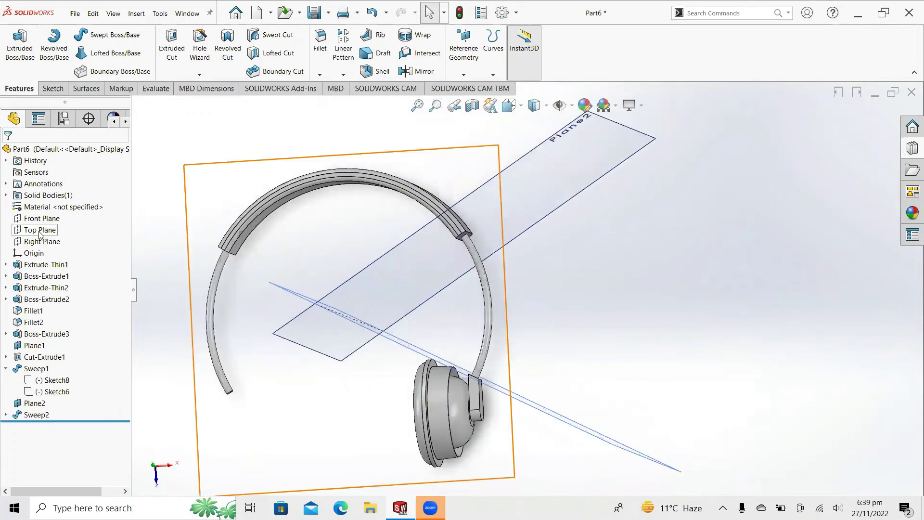
- Sketch a vertical line down from the headband top plus a short horizontal line on the Top Plane
right_click(40, 234)
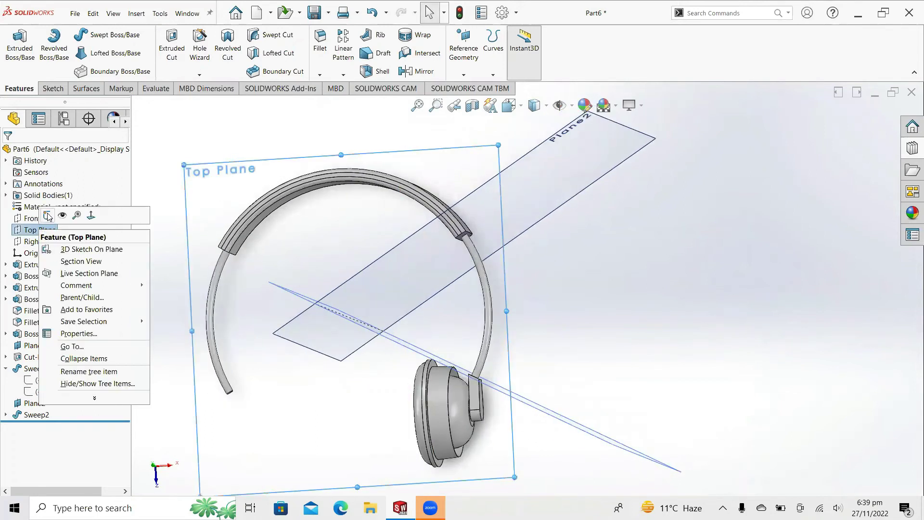
left_click(48, 214)
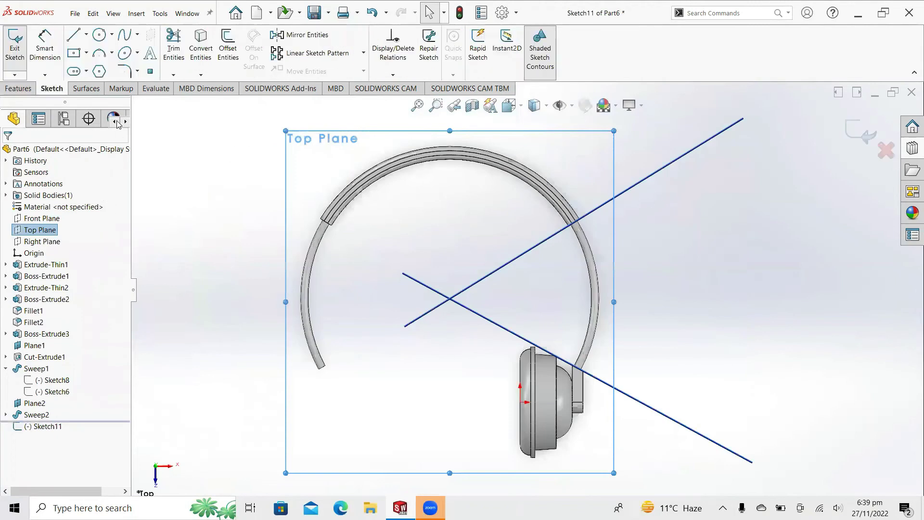
left_click(74, 35)
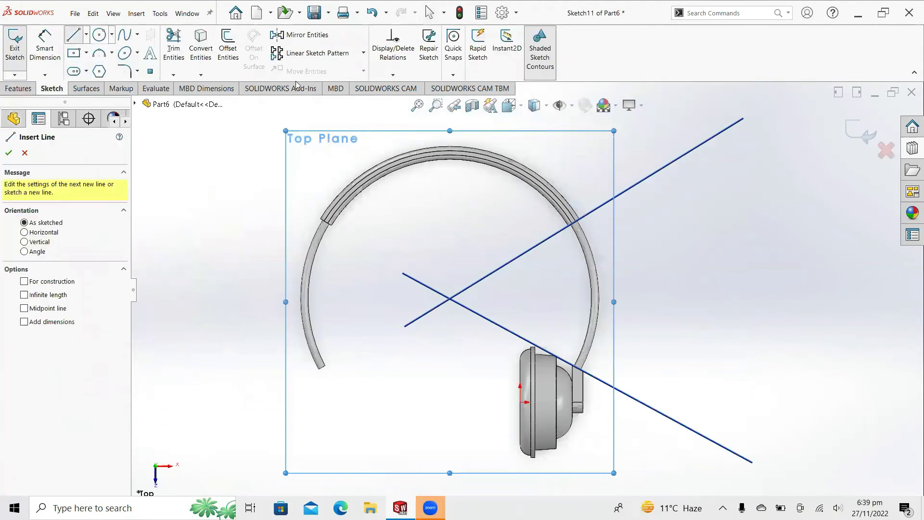
left_click(450, 159)
left_click(450, 207)
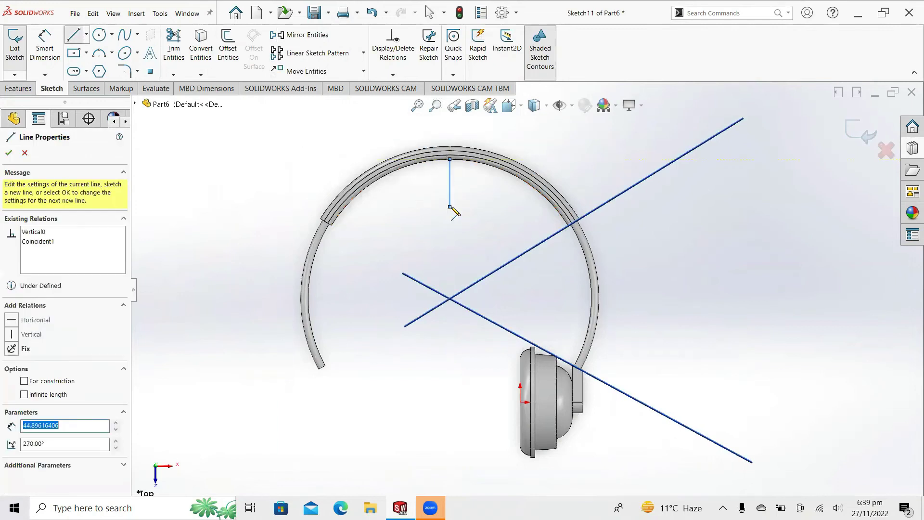
right_click(468, 208)
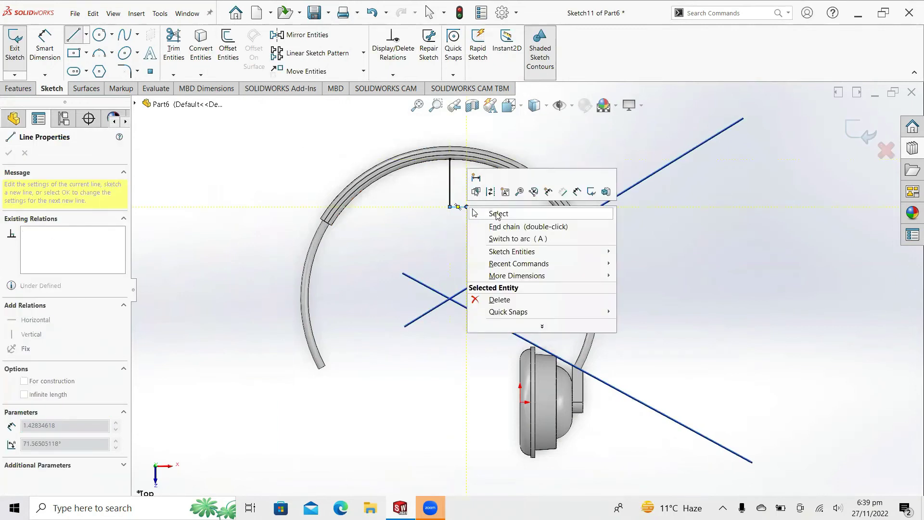
left_click(485, 212)
key("Escape")
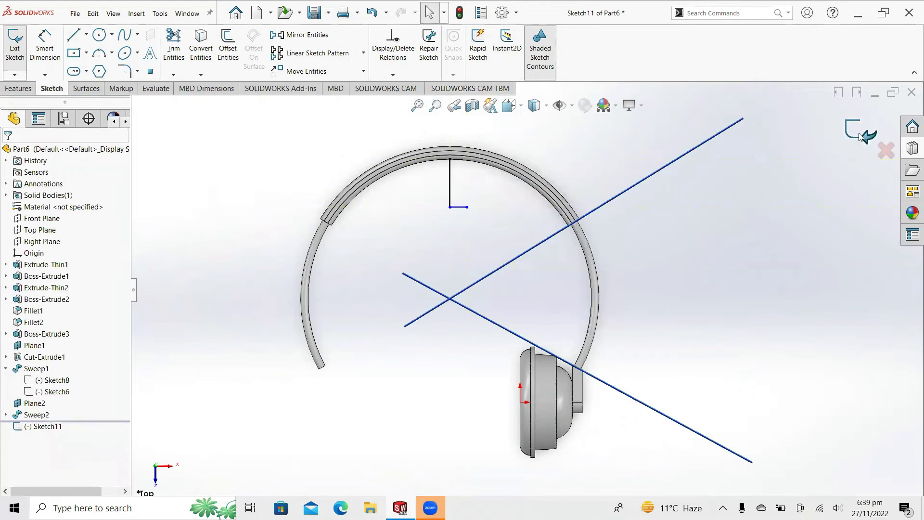
left_click(861, 137)
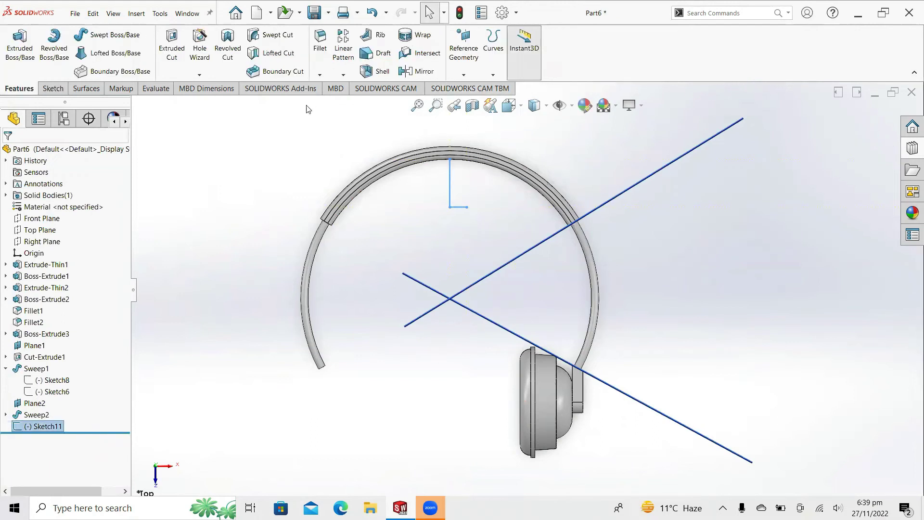
- Create Plane3 from Sketch11's short line and its endpoint, perpendicular to the line
left_click(462, 76)
left_click(463, 86)
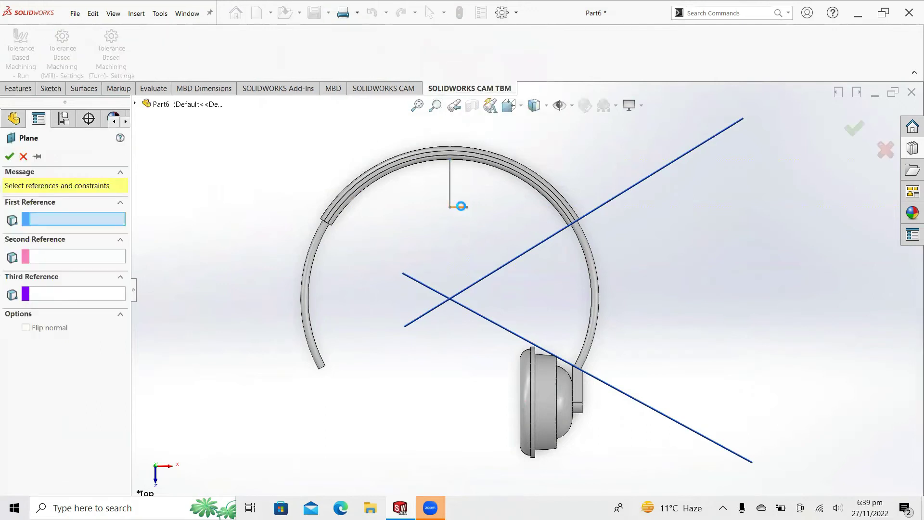
left_click(461, 207)
left_click(450, 208)
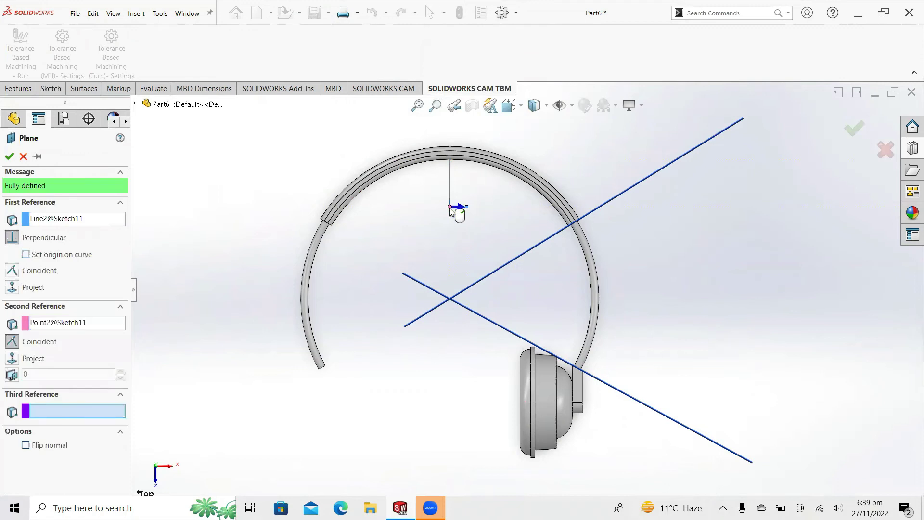
middle_click_drag(427, 226, 374, 209)
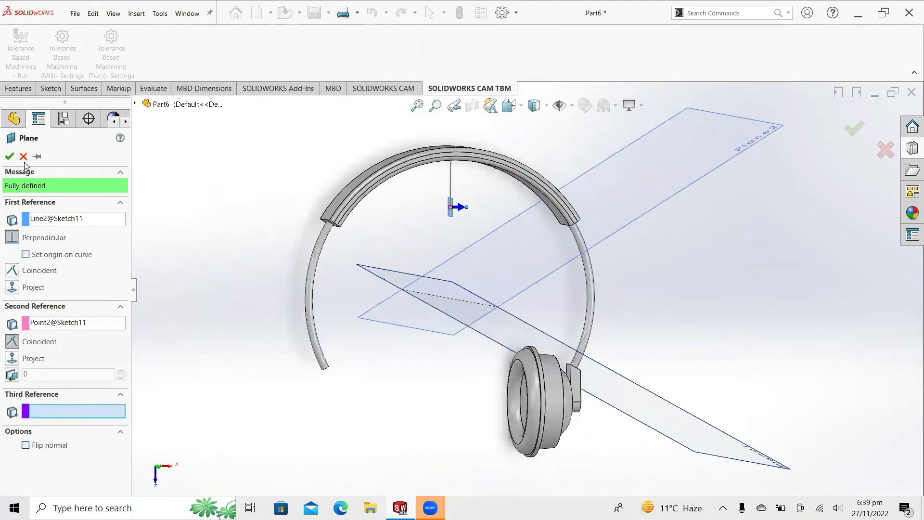
left_click(10, 156)
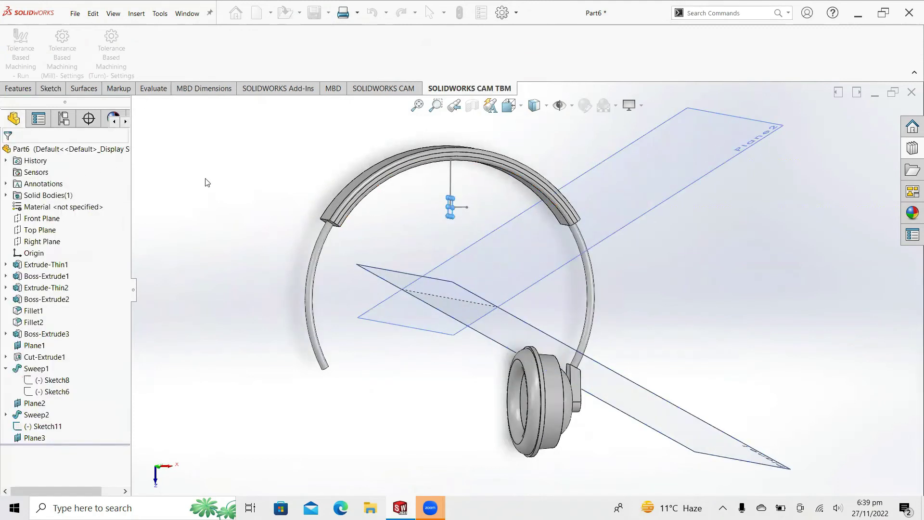
- Mirror the Sweep2 body across Plane3, producing Mirror1 with a second ear cup
left_click(19, 89)
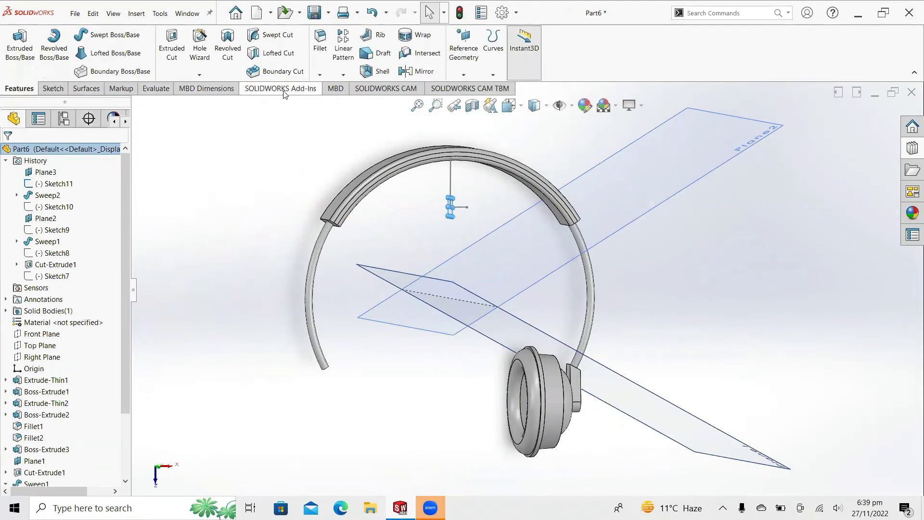
left_click(418, 73)
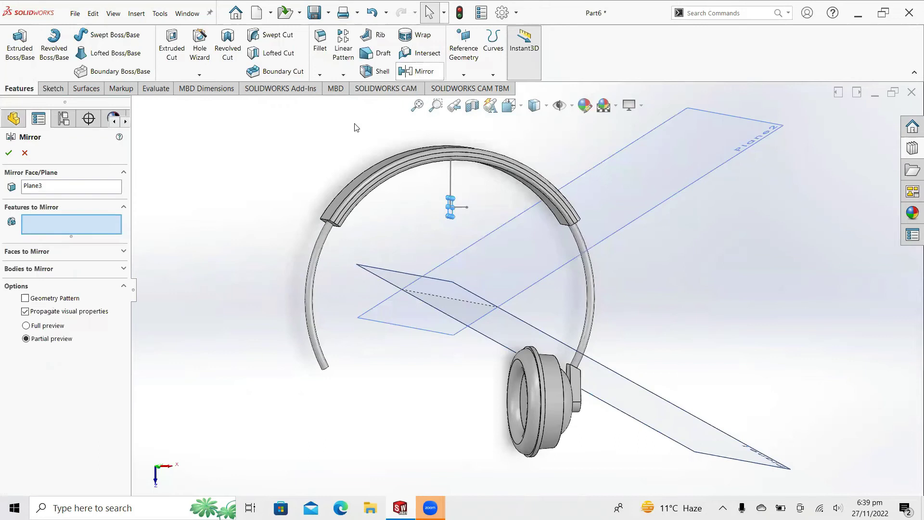
scroll(501, 247, "down", 2)
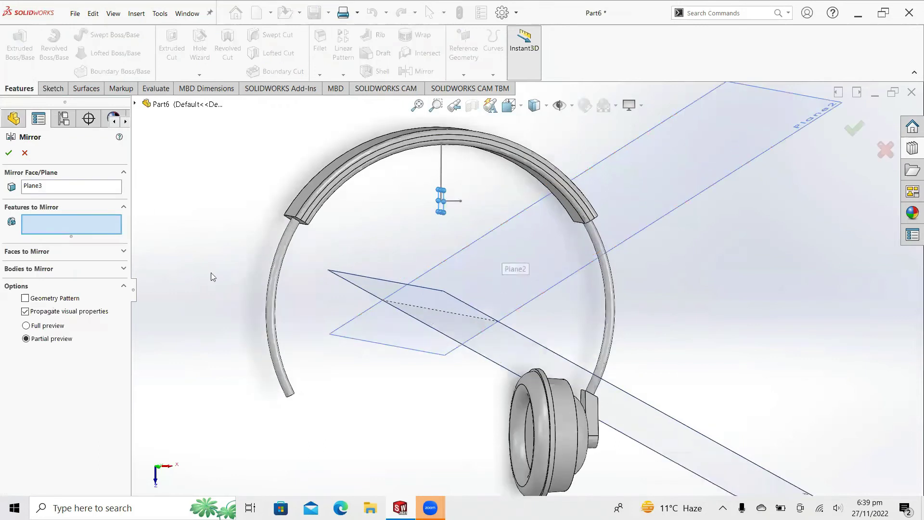
left_click(122, 268)
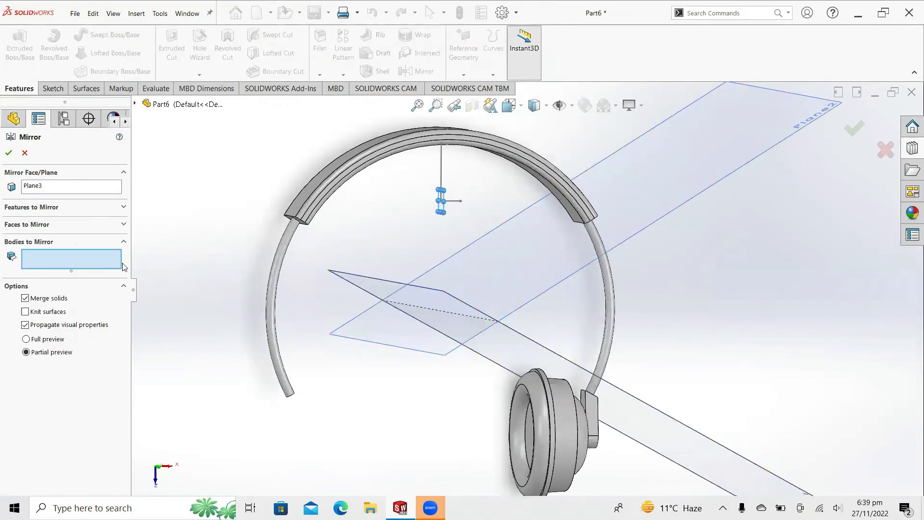
left_click(570, 436)
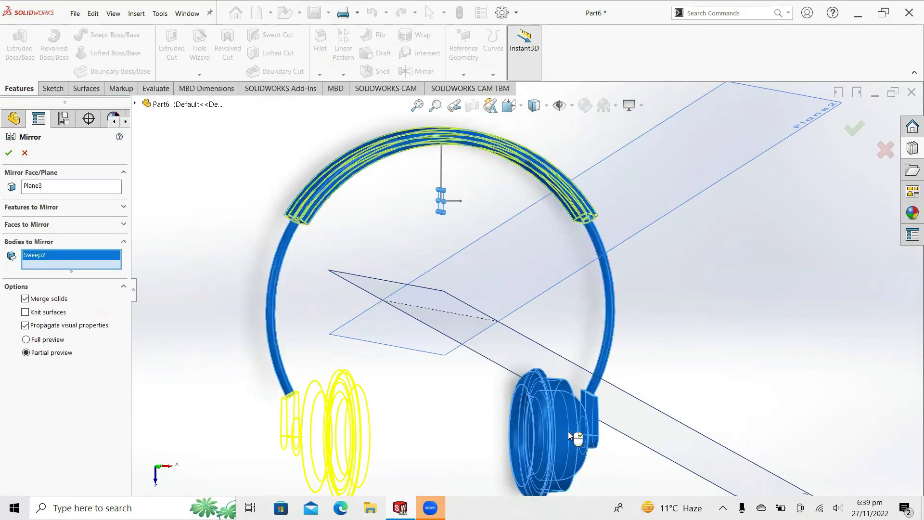
mouse_move(356, 363)
middle_mouse_down()
mouse_move(351, 351)
mouse_move(337, 368)
middle_mouse_up()
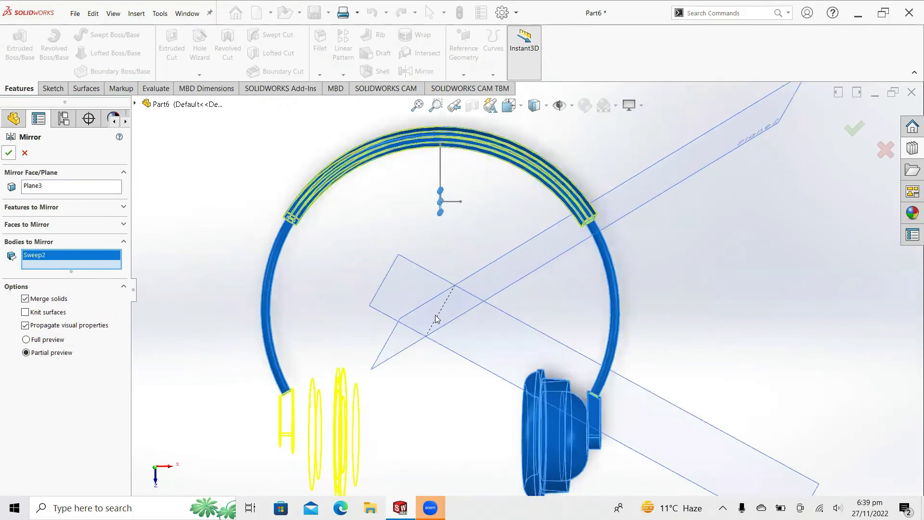
key("Return")
mouse_move(433, 325)
middle_mouse_down()
mouse_move(433, 340)
mouse_move(535, 319)
mouse_move(620, 348)
mouse_move(489, 283)
middle_mouse_up()
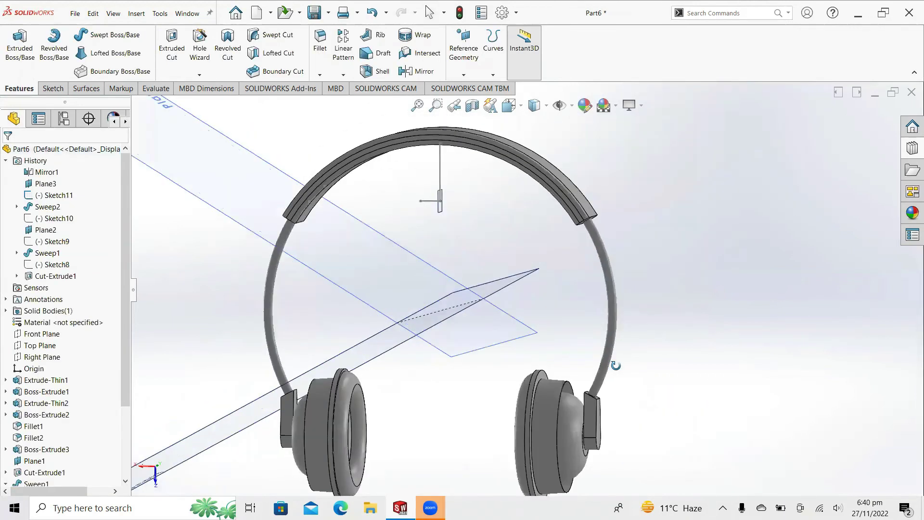
- Hide the headband path sketch, Plane2, Sketch11 and Plane3, leaving only solid bodies
left_click(488, 283)
left_click(541, 262)
left_click(486, 324)
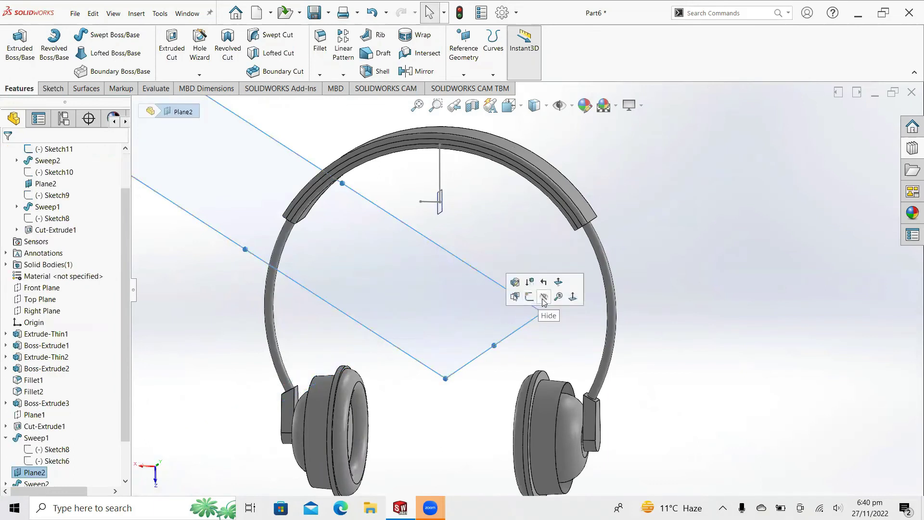
left_click(540, 302)
left_click(441, 211)
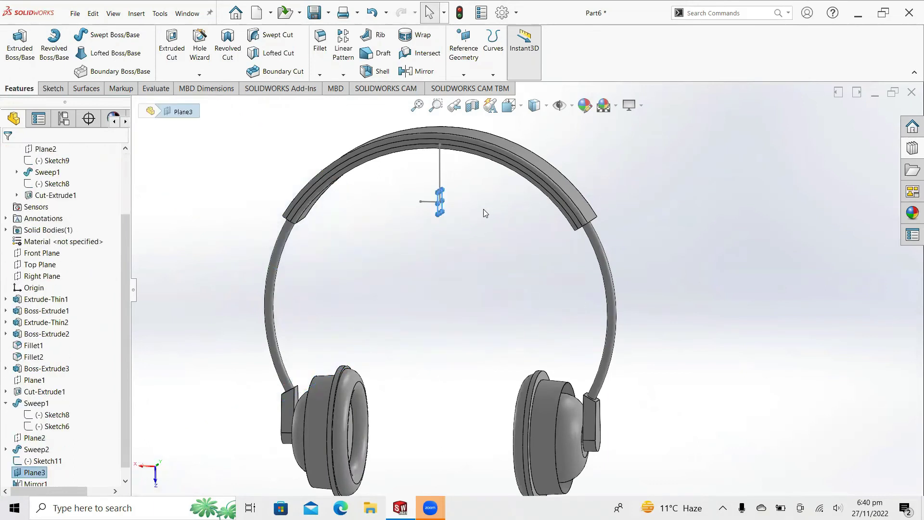
left_click(440, 178)
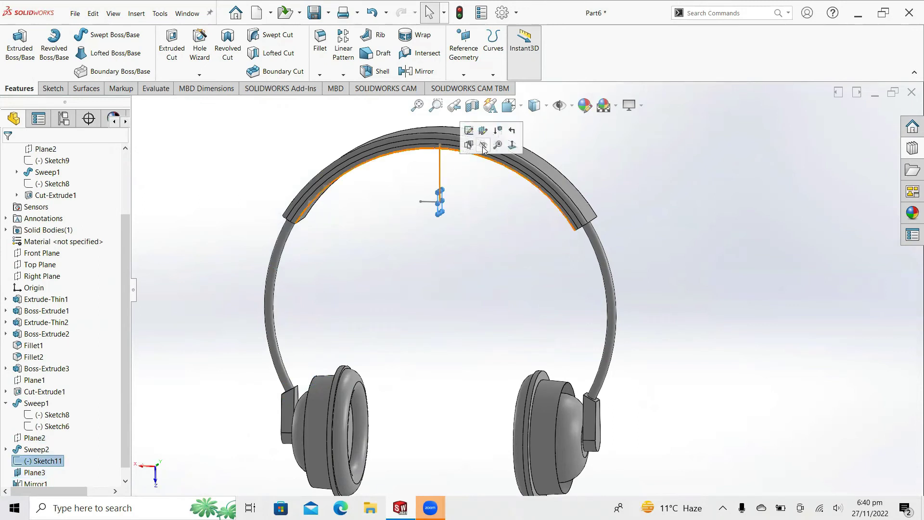
left_click(438, 208)
left_click(439, 207)
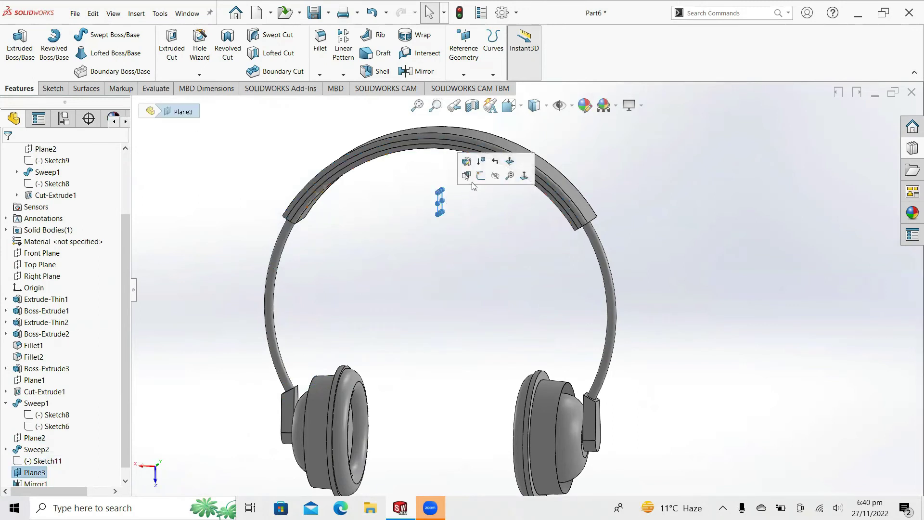
left_click(491, 181)
mouse_move(491, 181)
middle_mouse_down()
mouse_move(510, 136)
mouse_move(477, 260)
mouse_move(491, 196)
mouse_move(475, 212)
mouse_move(447, 197)
middle_mouse_up()
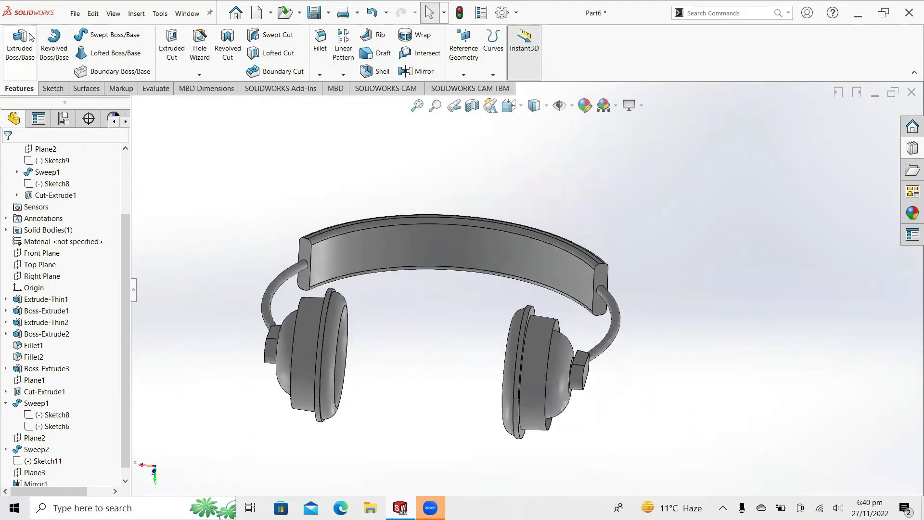
- Save the headphone part under the name headphone1
left_click(77, 15)
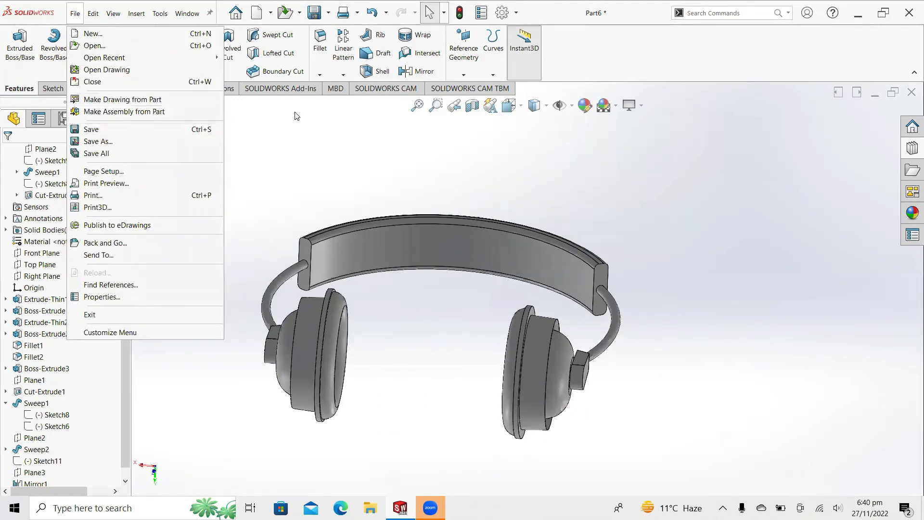
left_click(553, 124)
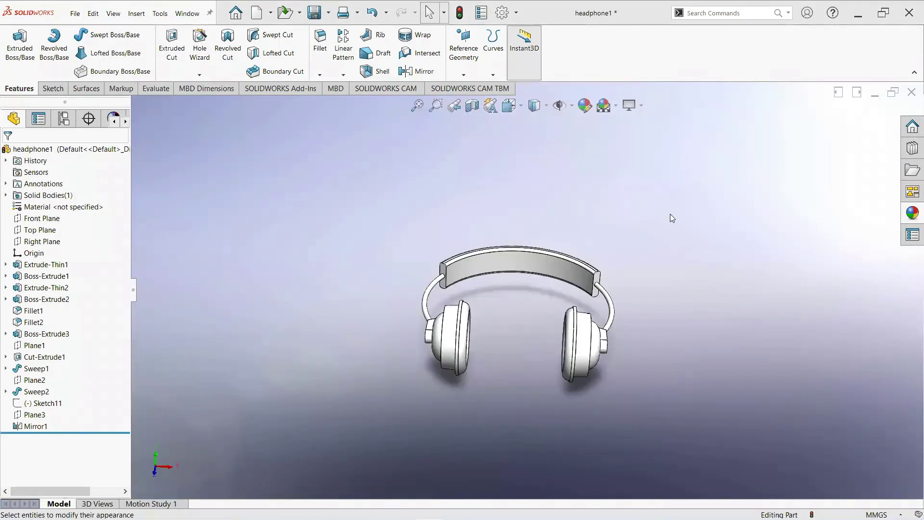
left_click(456, 322)
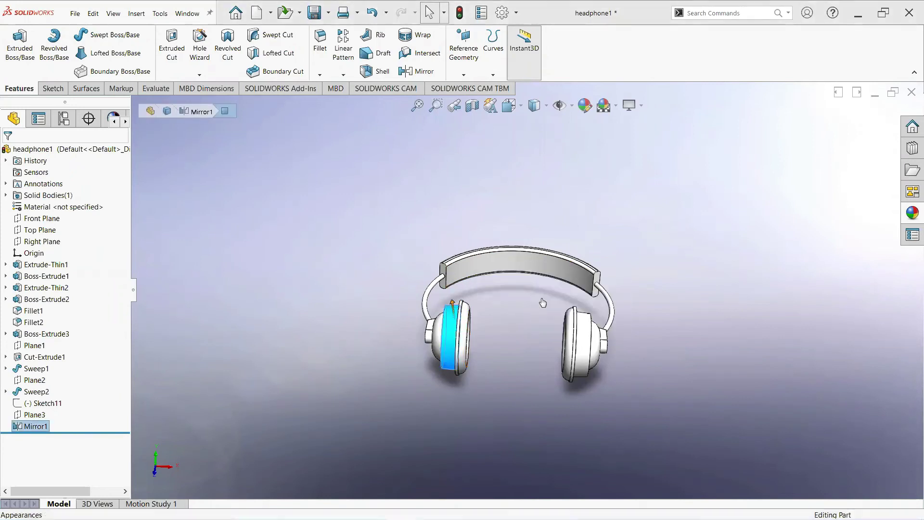
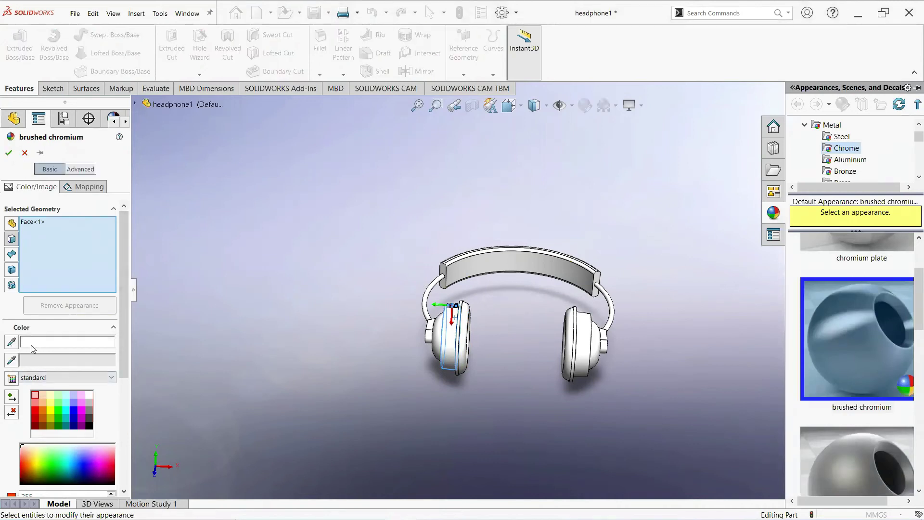
- Restore down the SOLIDWORKS window and drag its top edge down to reveal the desktop icons
left_click(884, 19)
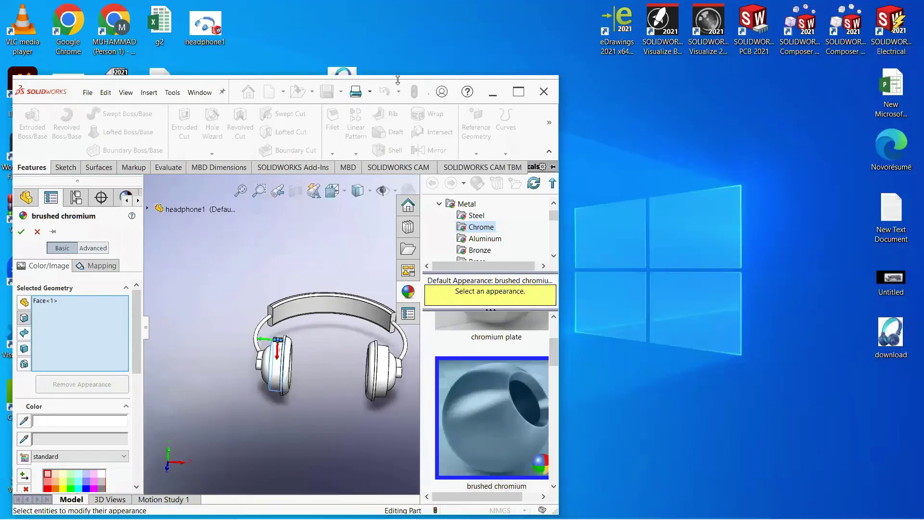
left_click_drag(398, 79, 398, 165)
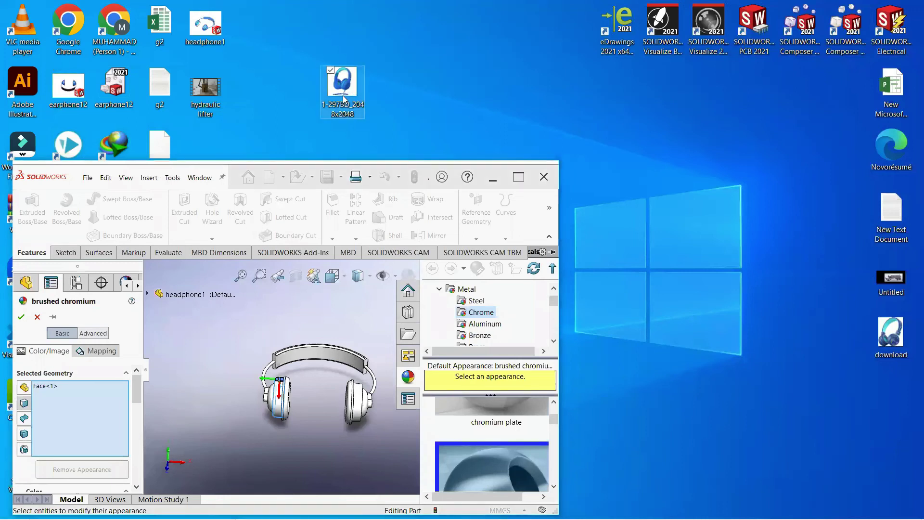
- Open 1-297BD_2048x2048.webp in Chrome, move it to the right, and refocus SOLIDWORKS
key("Return")
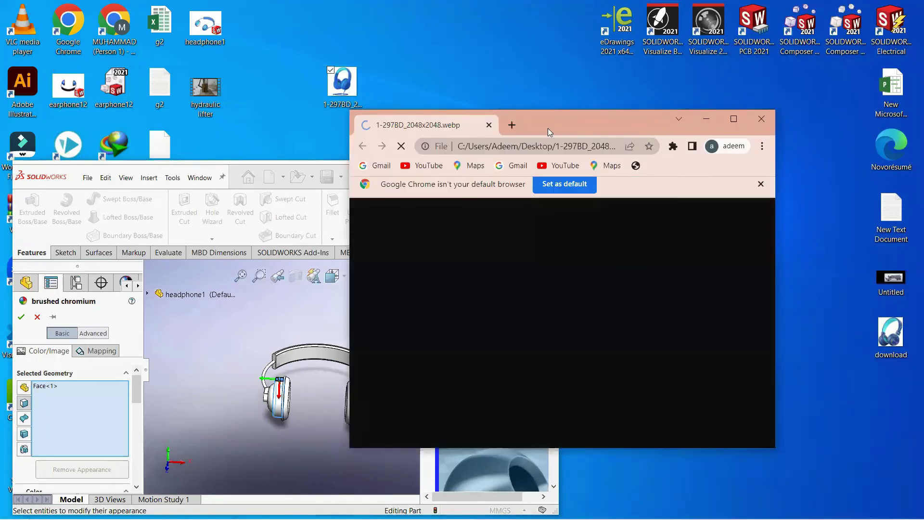
left_click_drag(556, 121, 675, 112)
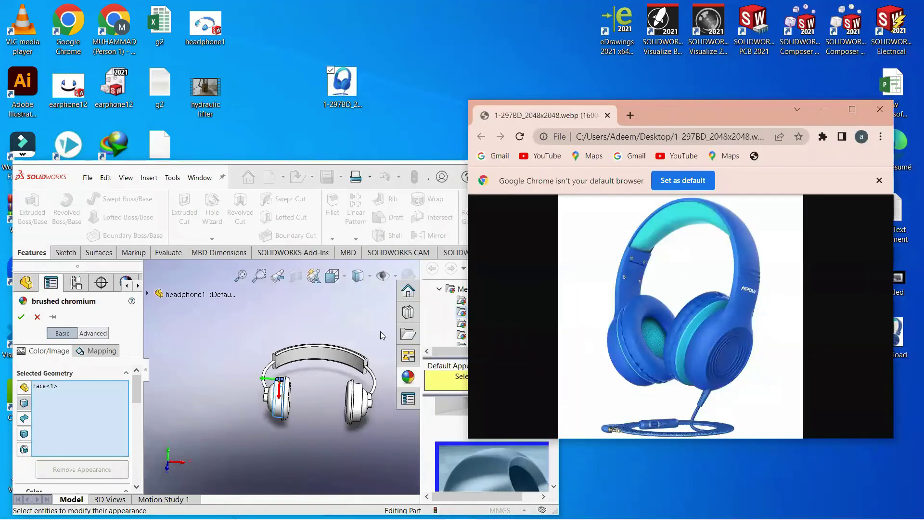
middle_click_drag(370, 384, 381, 366)
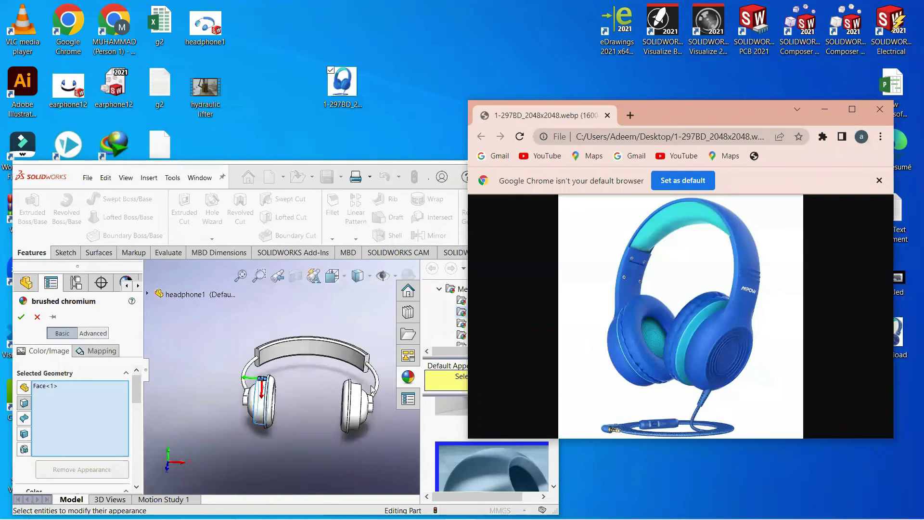
left_click(395, 161)
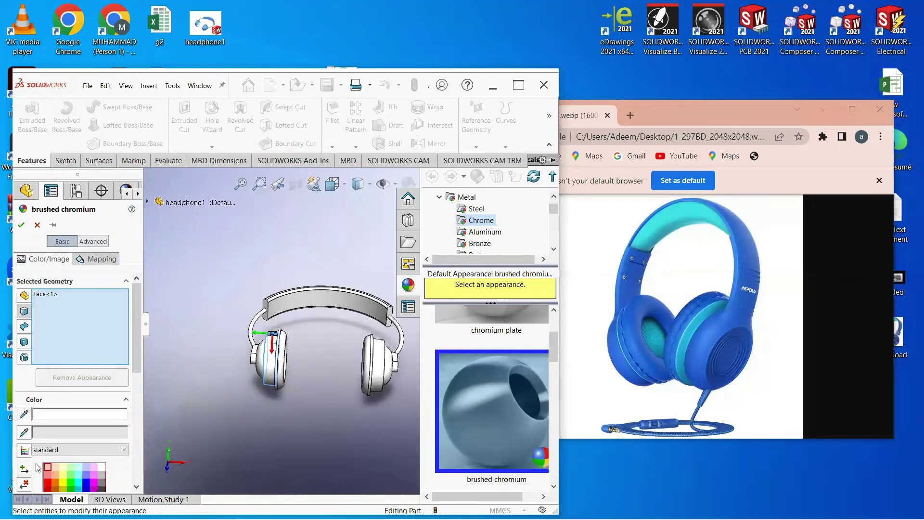
- Eyedrop the blue from the headphone photo onto the selected ear-cushion face
left_click(26, 414)
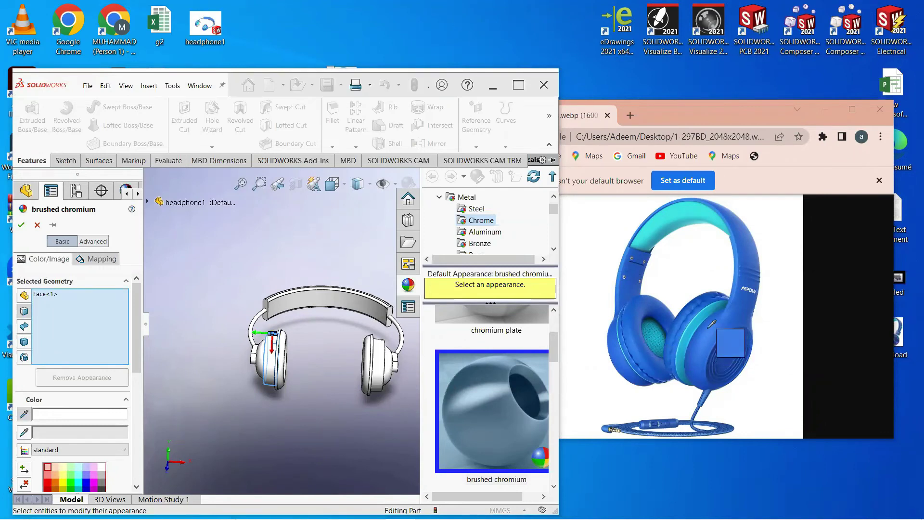
left_click(709, 326)
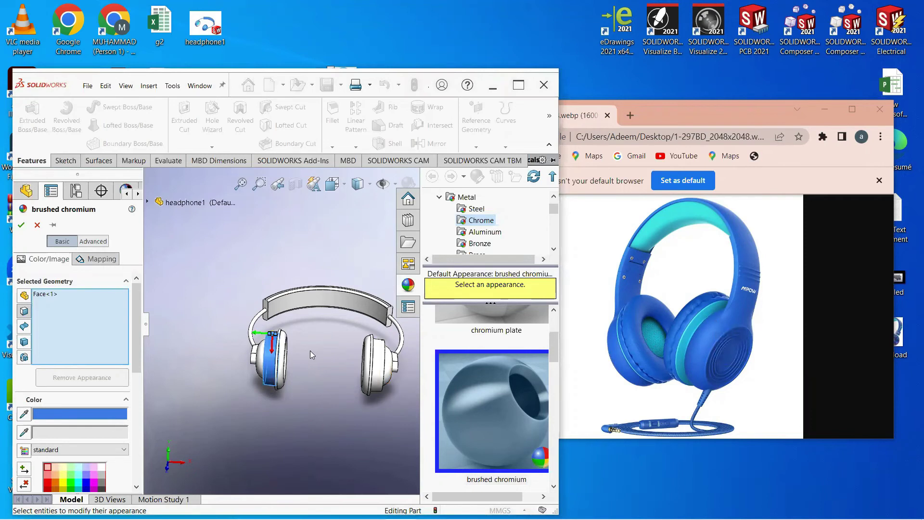
scroll(310, 350, "down", 1)
- Add more earcup faces, the headband arc and the right earcup face to the blue faces
left_click(253, 365)
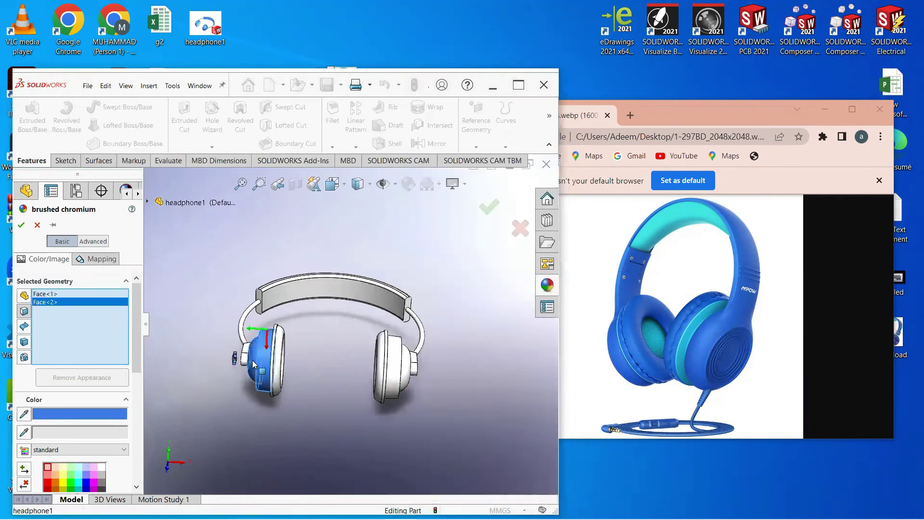
left_click(244, 334)
left_click(402, 378)
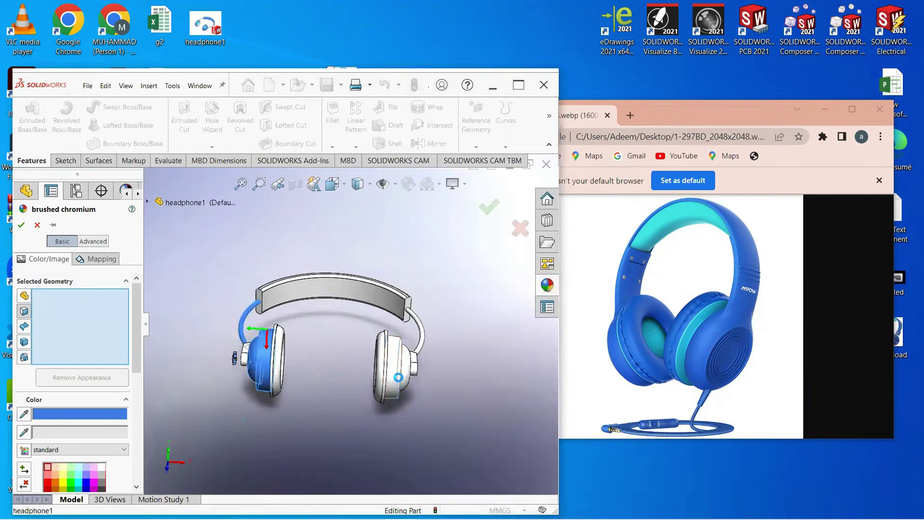
left_click(404, 376)
middle_click_drag(404, 376, 395, 384)
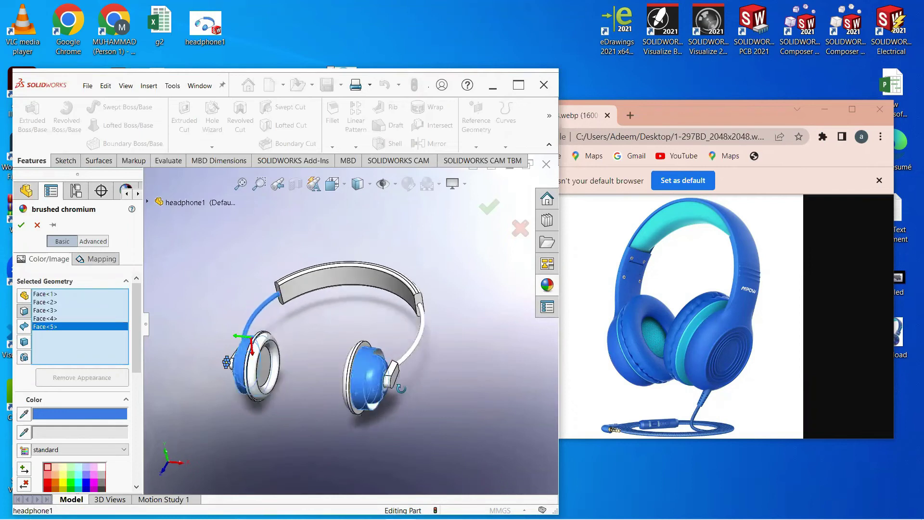
scroll(393, 385, "down", 2)
scroll(390, 380, "down", 3)
- Colour the connector faces, headband wire and earcup rim blue
left_click(385, 357)
left_click(391, 369)
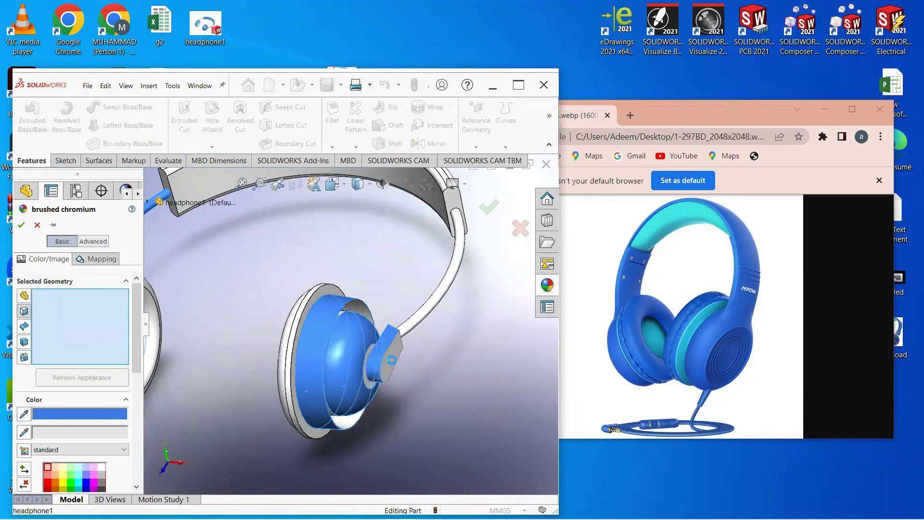
left_click(394, 358)
left_click(421, 330)
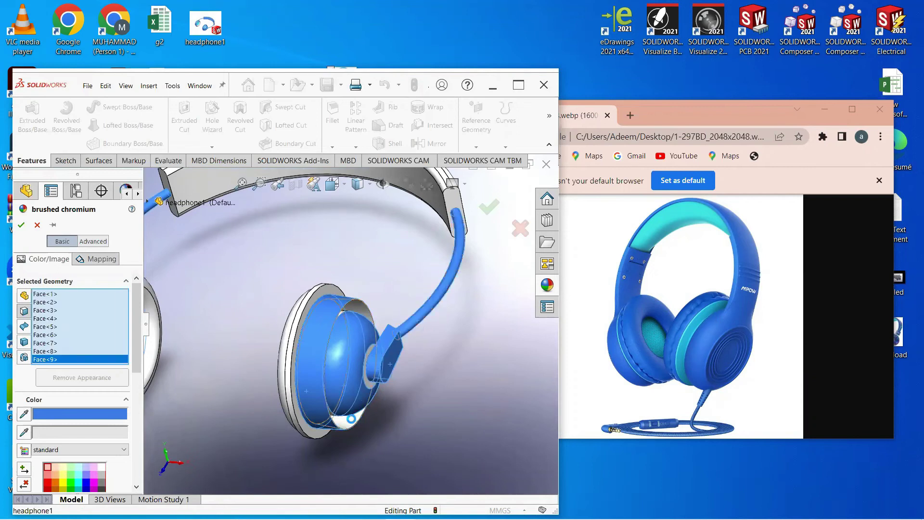
left_click(355, 422)
middle_click_drag(390, 424, 355, 416)
scroll(354, 417, "down", 2)
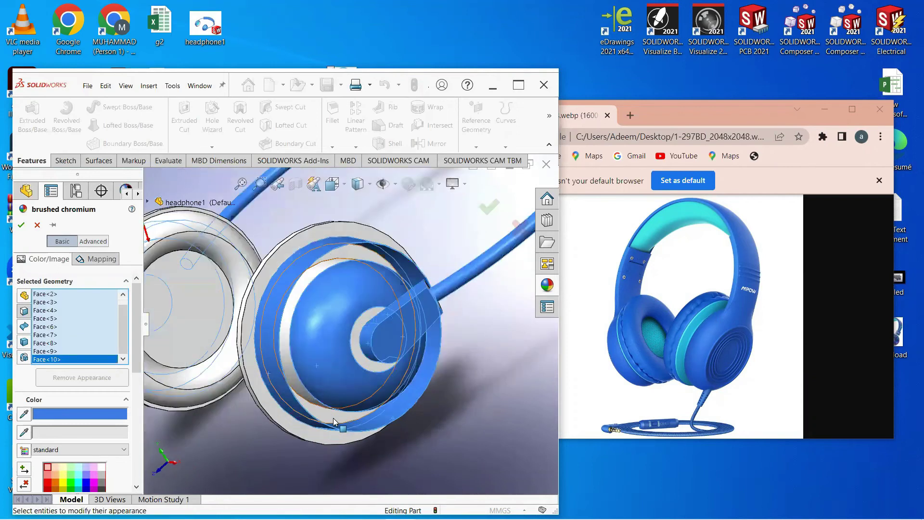
- Colour the inner earcup faces blue on both earcups
left_click(374, 372)
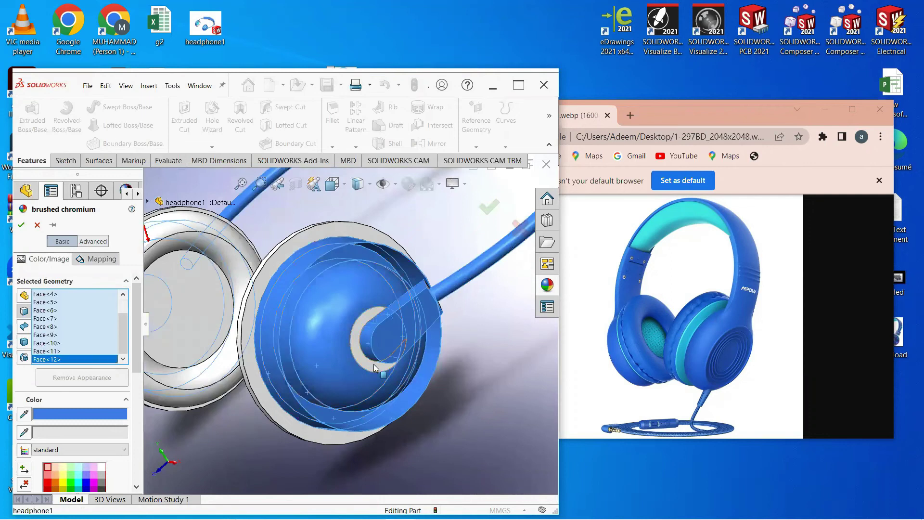
left_click(385, 369)
scroll(409, 372, "up", 2)
middle_click_drag(362, 362, 357, 327)
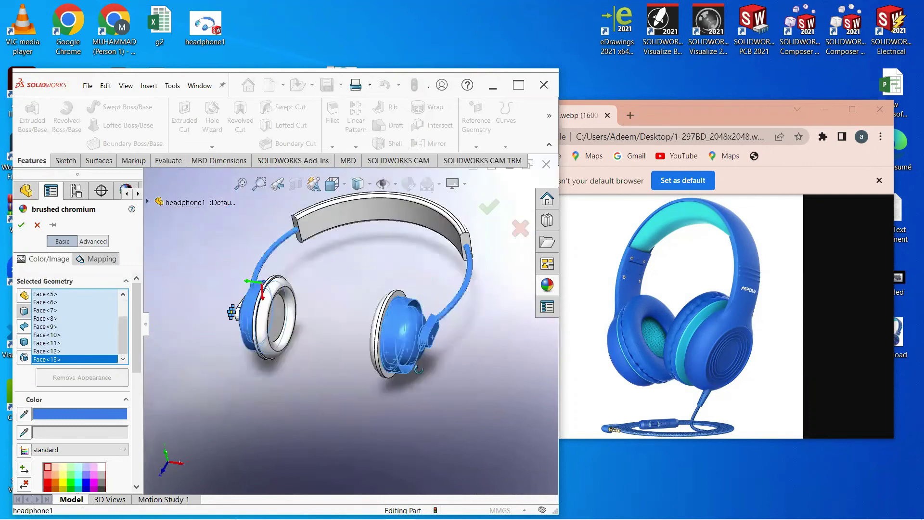
scroll(298, 344, "down", 2)
middle_click_drag(302, 393, 321, 362)
left_click(317, 392)
left_click(300, 402)
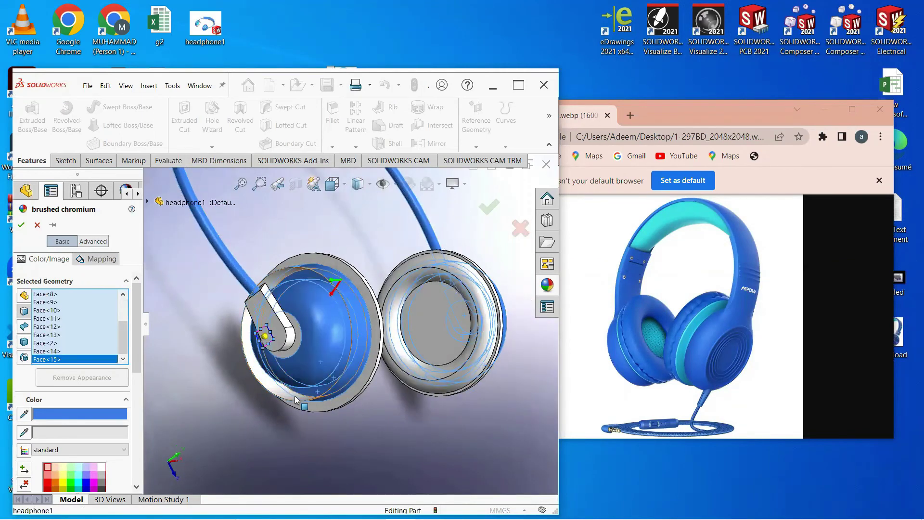
left_click(349, 393)
middle_click_drag(407, 379, 385, 381)
scroll(385, 381, "up", 3)
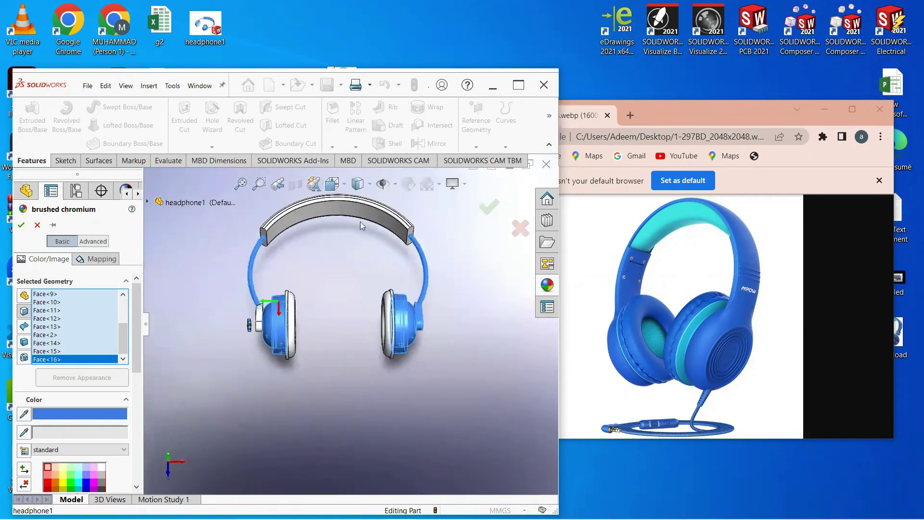
- Colour the headband band and top faces blue
middle_click_drag(351, 250, 362, 237)
left_click(362, 237)
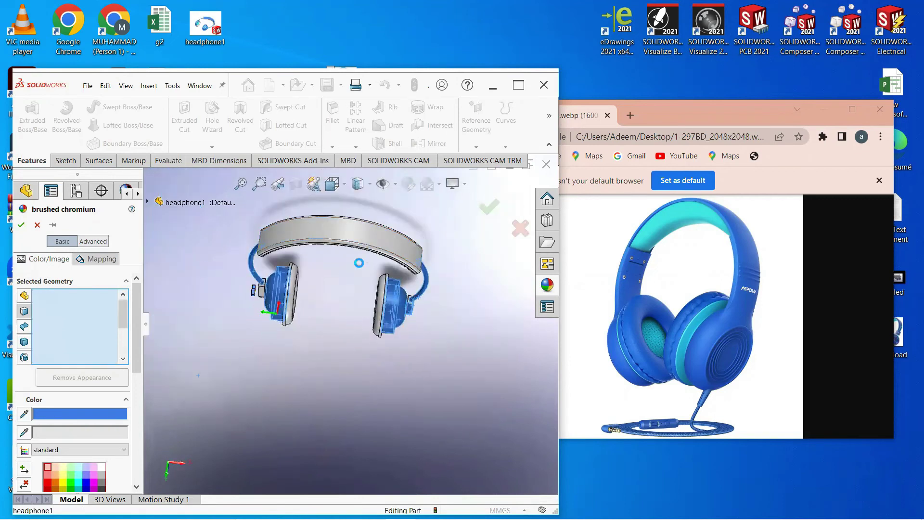
scroll(359, 280, "down", 4)
scroll(384, 195, "up", 2)
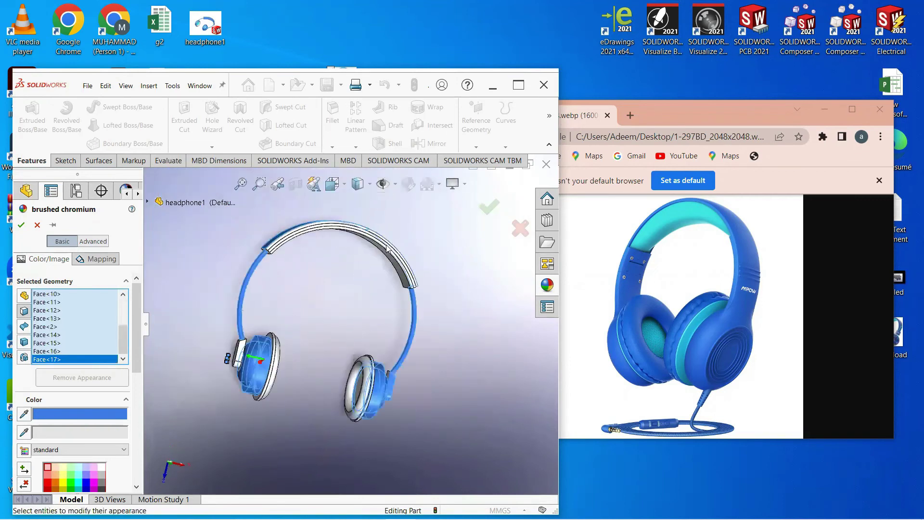
scroll(393, 271, "down", 5)
left_click(412, 271)
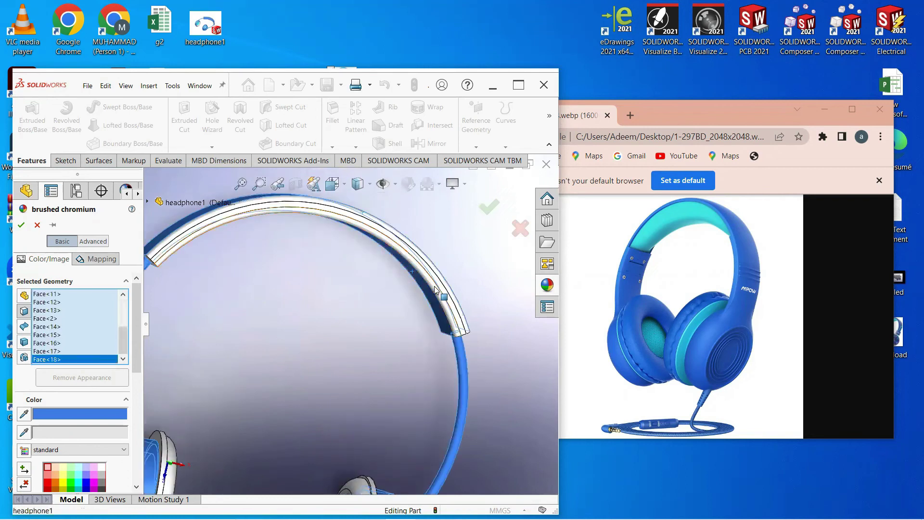
left_click(438, 288)
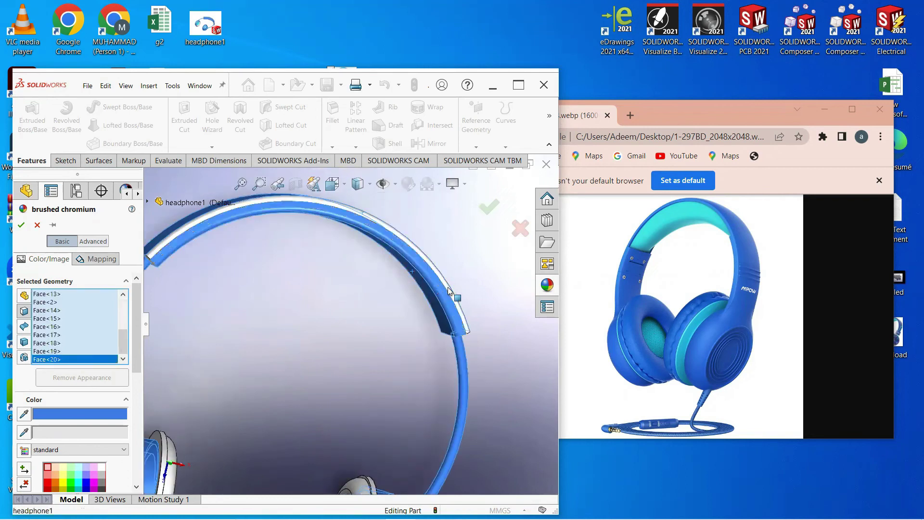
mouse_move(332, 259)
middle_mouse_down()
mouse_move(362, 337)
mouse_move(459, 373)
middle_mouse_up()
left_click(443, 375)
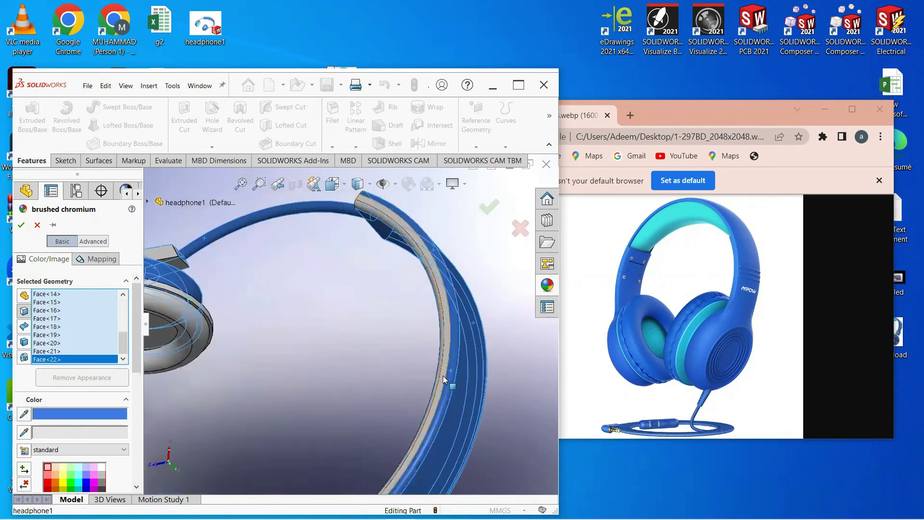
middle_click_drag(443, 375, 455, 385)
scroll(439, 372, "up", 3)
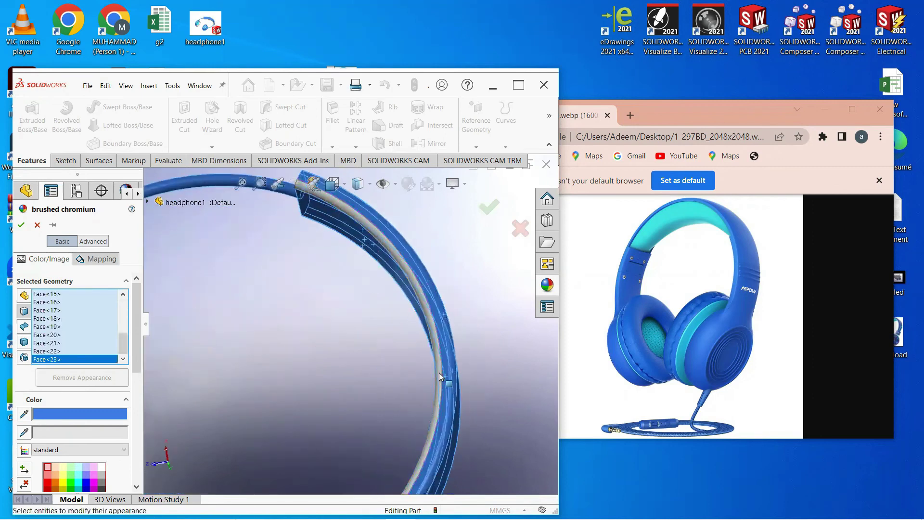
left_click(440, 371)
scroll(467, 377, "up", 5)
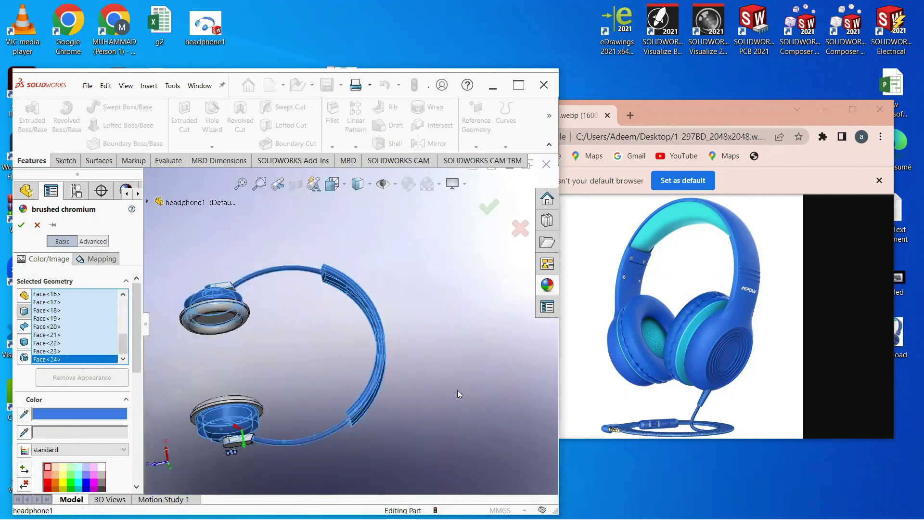
- Add the clip faces to the blue selection
mouse_move(457, 390)
middle_mouse_down()
mouse_move(260, 358)
mouse_move(240, 407)
middle_mouse_up()
scroll(239, 407, "down", 3)
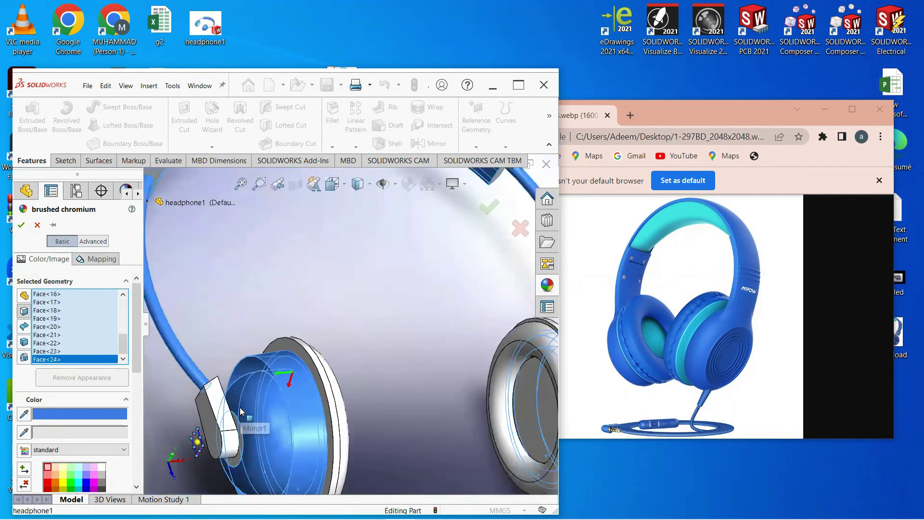
left_click(214, 435)
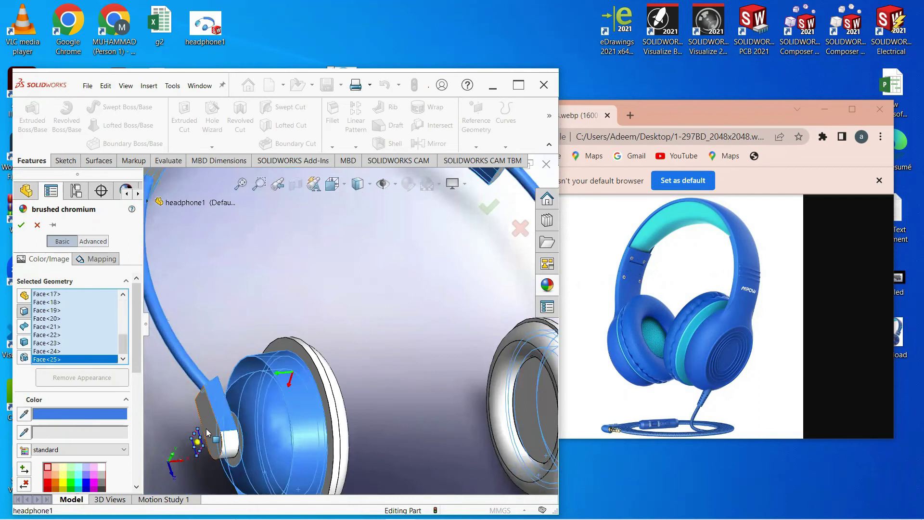
left_click(220, 448)
left_click(228, 450)
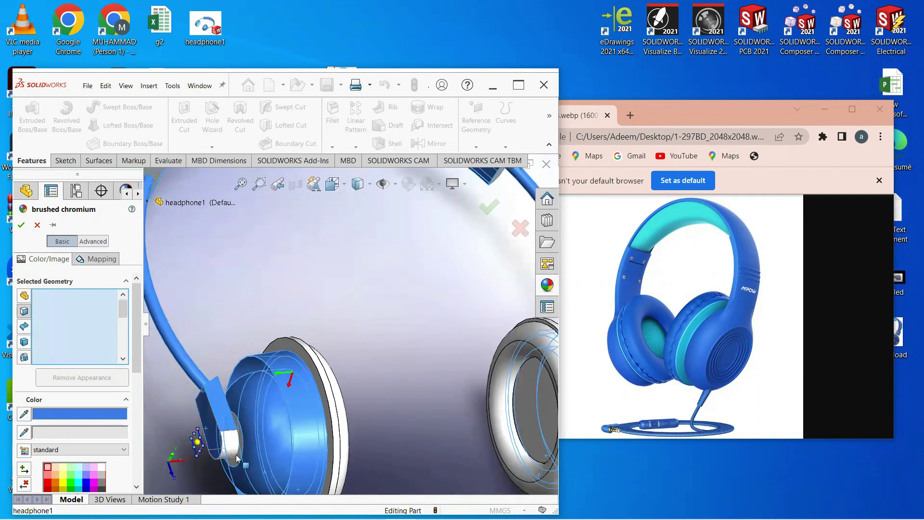
left_click(237, 455)
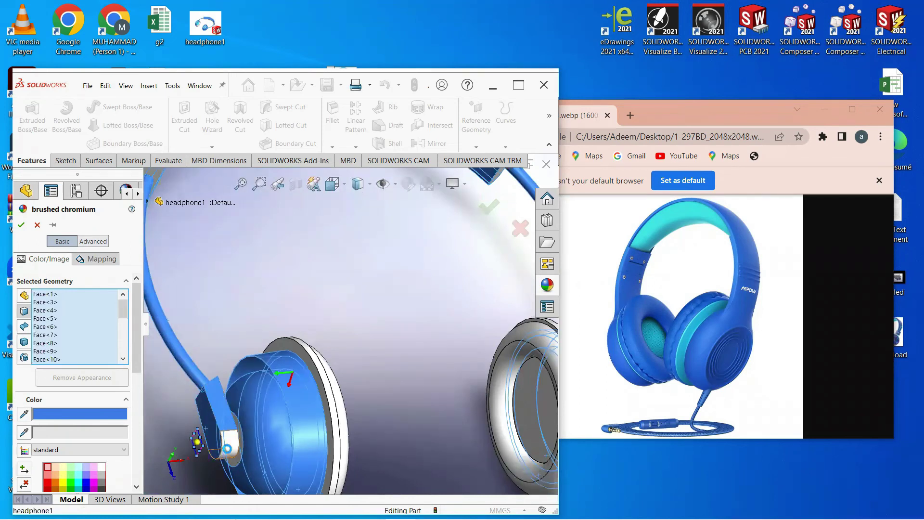
left_click(236, 456)
left_click(241, 438)
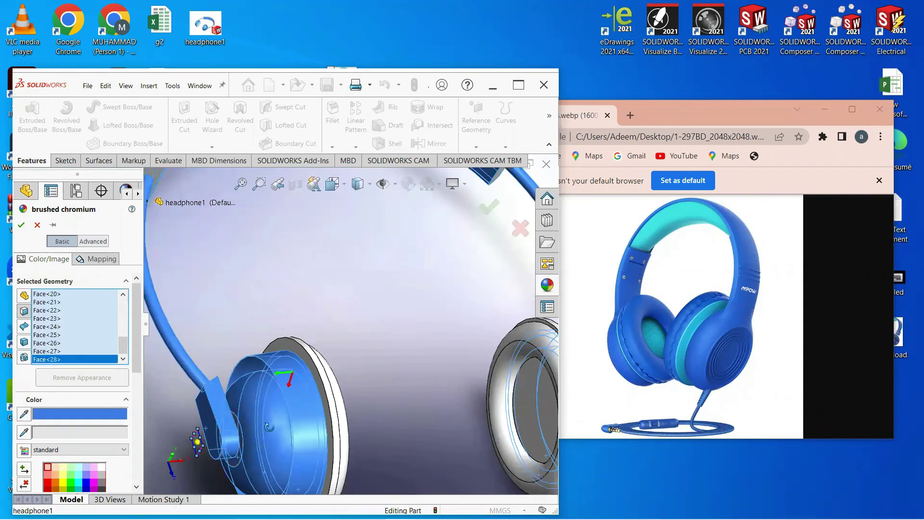
scroll(227, 419, "down", 2)
scroll(229, 410, "down", 3)
left_click(202, 425)
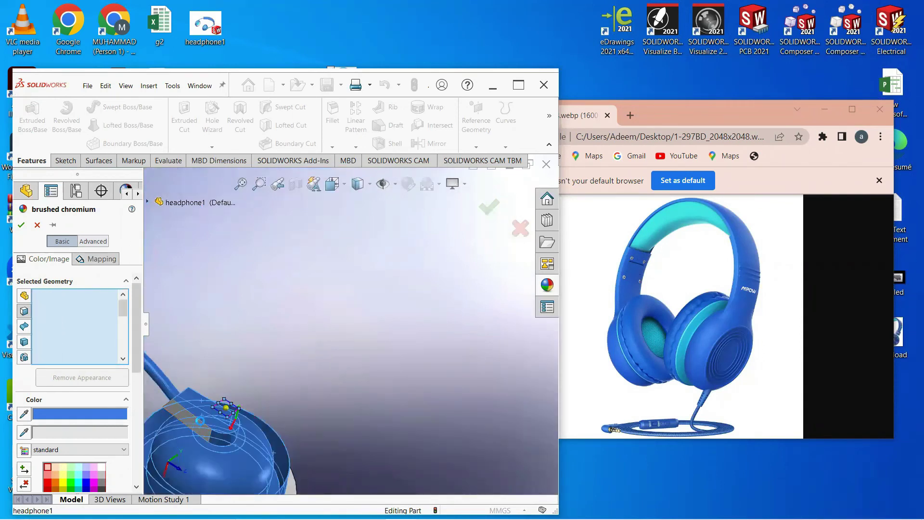
middle_click_drag(202, 425, 179, 423)
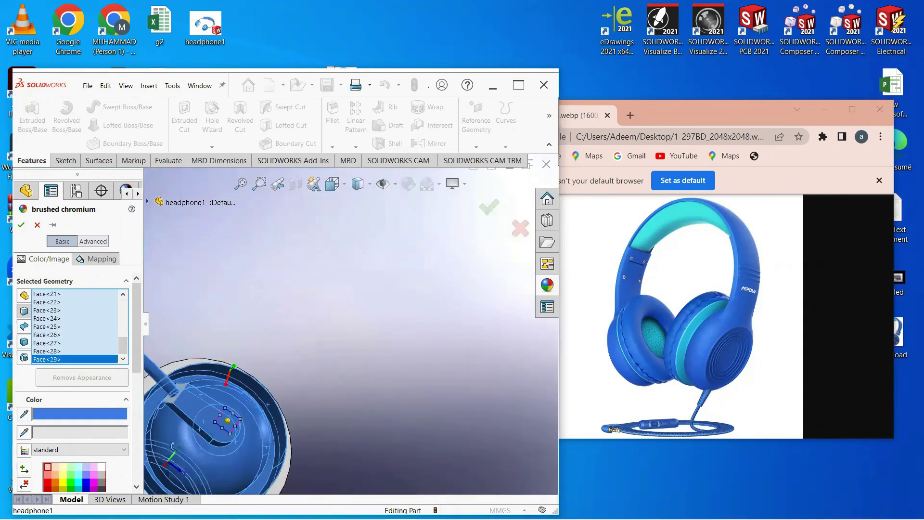
- Add the rod faces beside the earcup to the blue selection
left_click(166, 392)
left_click(166, 392)
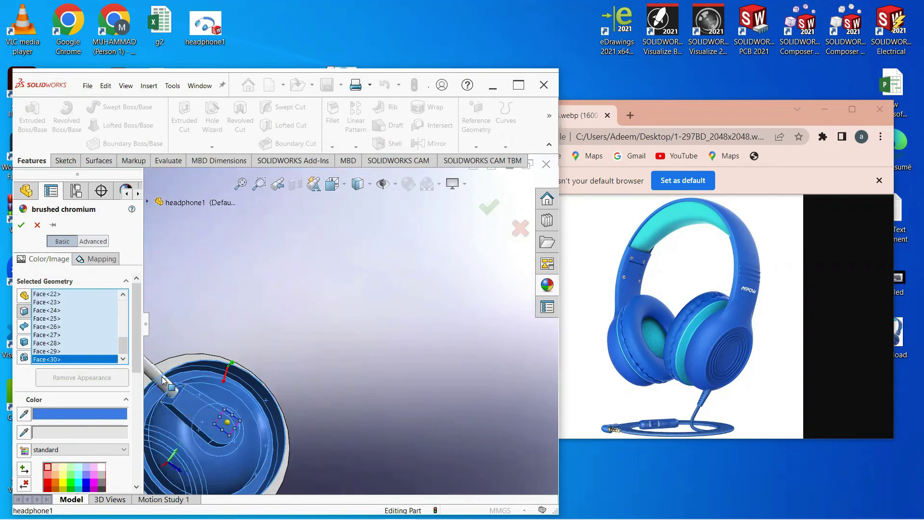
middle_click_drag(300, 380, 311, 405)
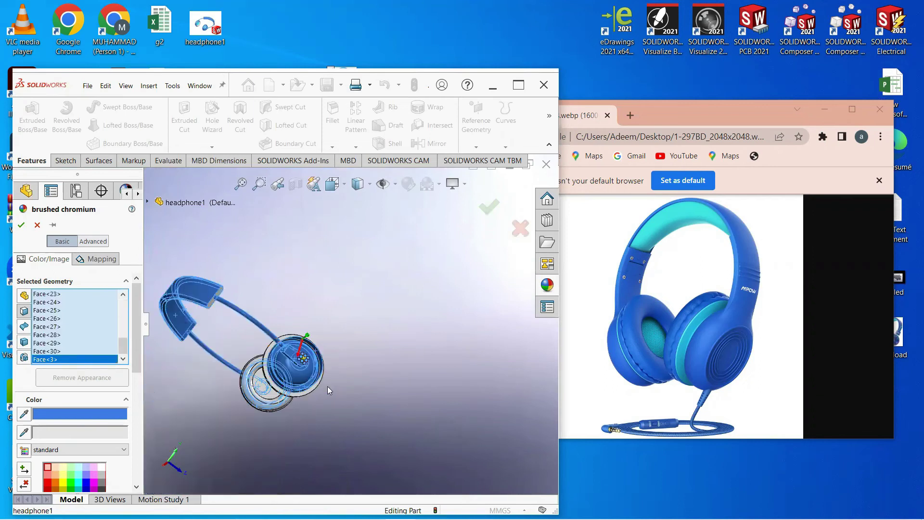
scroll(311, 404, "down", 3)
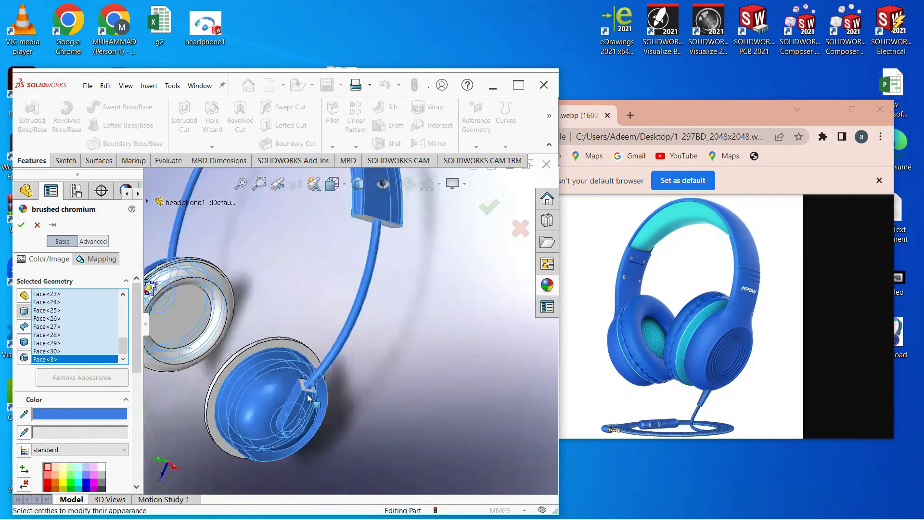
scroll(288, 399, "down", 2)
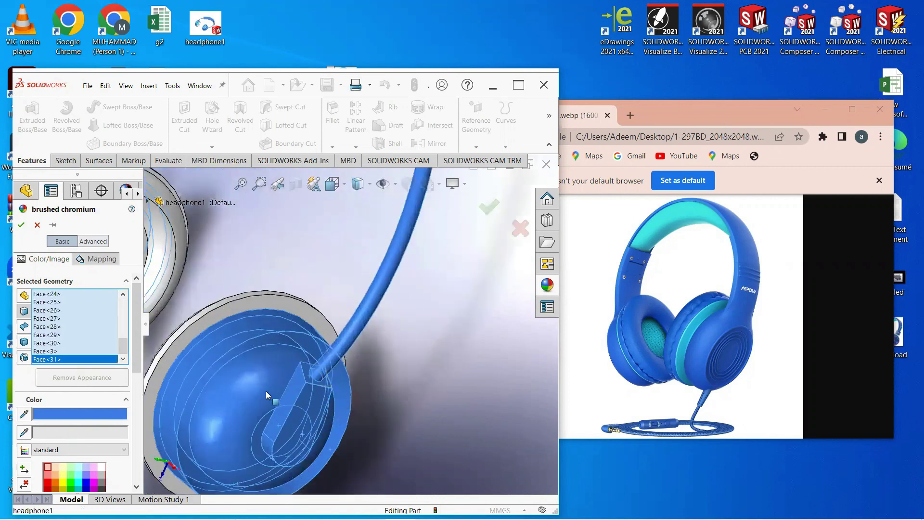
scroll(265, 391, "up", 5)
scroll(252, 392, "up", 2)
- Turn the headset to a frontal view and apply the Cartoon display effect
mouse_move(254, 369)
middle_mouse_down()
mouse_move(306, 294)
mouse_move(249, 294)
middle_mouse_up()
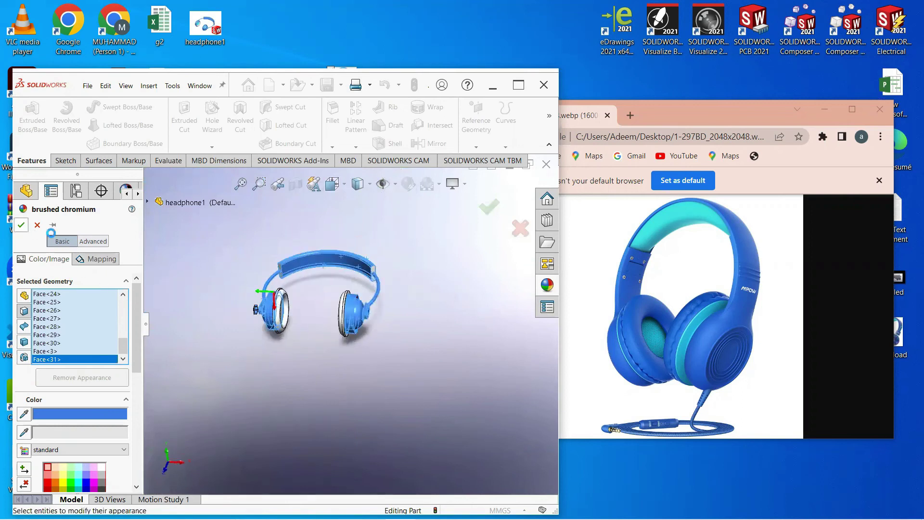
scroll(264, 264, "down", 2)
mouse_move(378, 289)
middle_mouse_down()
mouse_move(383, 280)
mouse_move(356, 275)
mouse_move(360, 251)
mouse_move(377, 251)
middle_mouse_up()
scroll(355, 270, "down", 2)
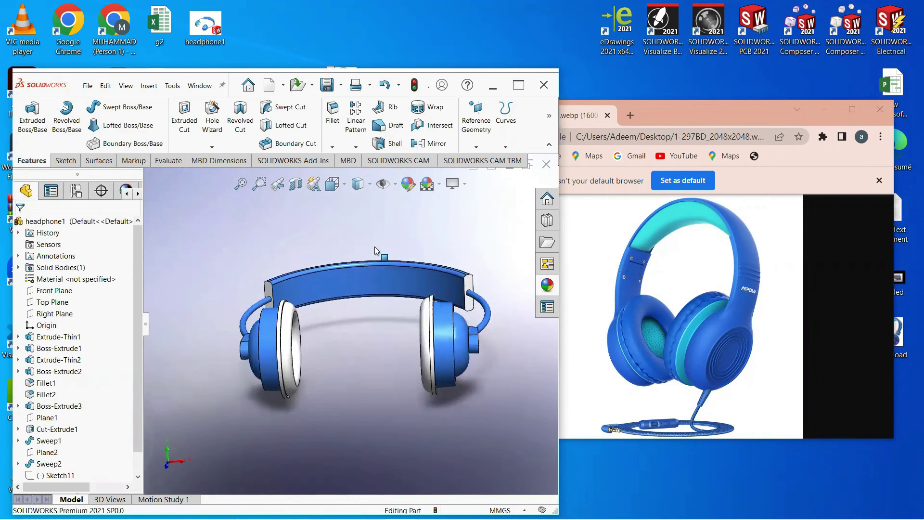
left_click(463, 185)
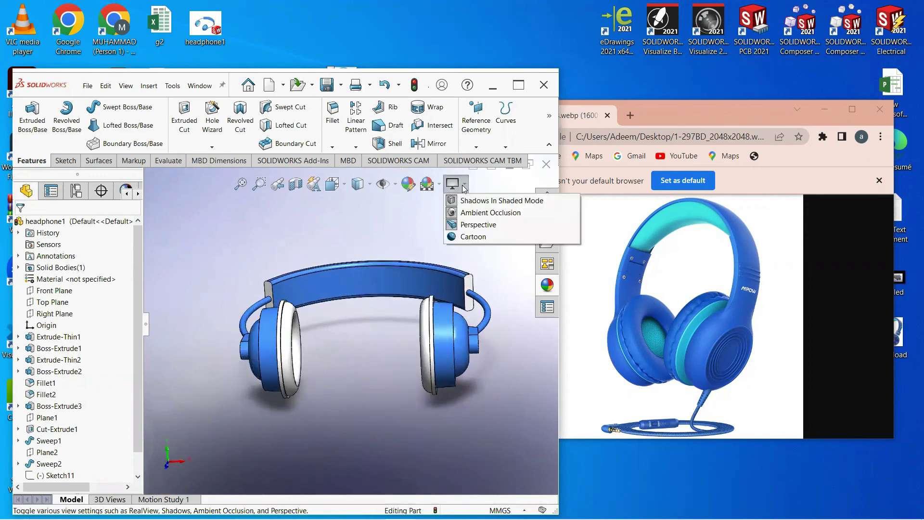
left_click(461, 237)
mouse_move(461, 237)
middle_mouse_down()
mouse_move(406, 265)
mouse_move(425, 284)
middle_mouse_up()
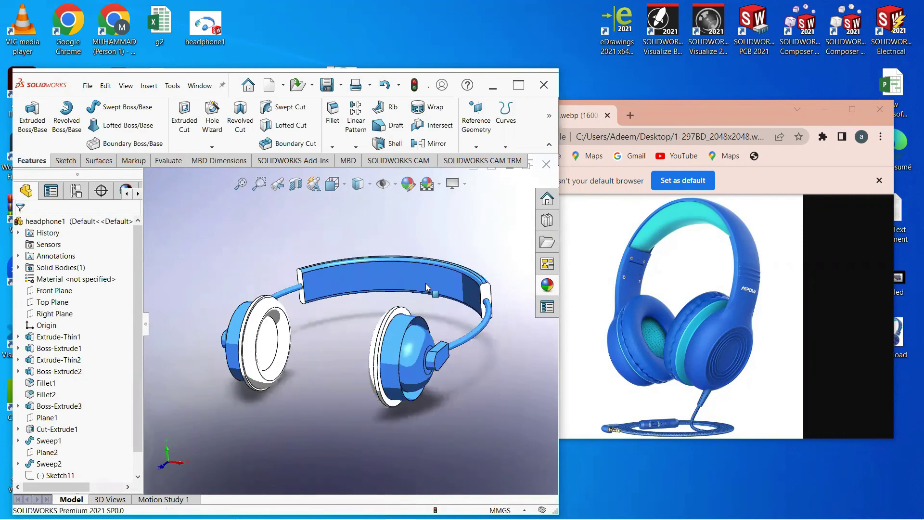
- Save the part as 'headphone set' without rebuilding, then maximize the SOLIDWORKS window
left_click(88, 86)
left_click(111, 213)
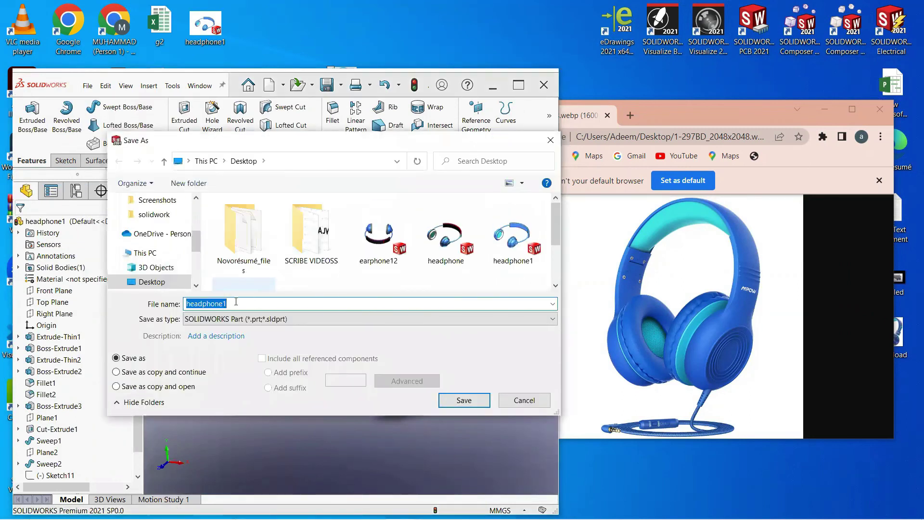
type("headphone")
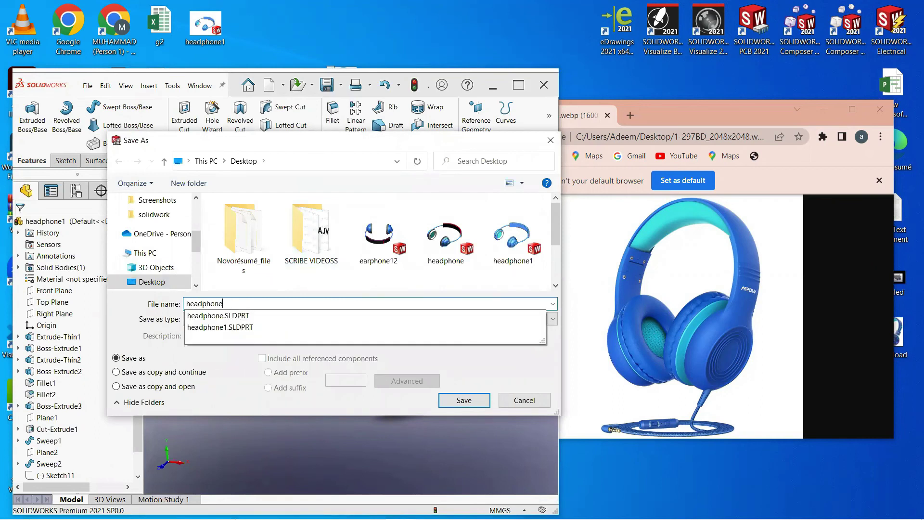
type(" se")
key("Return")
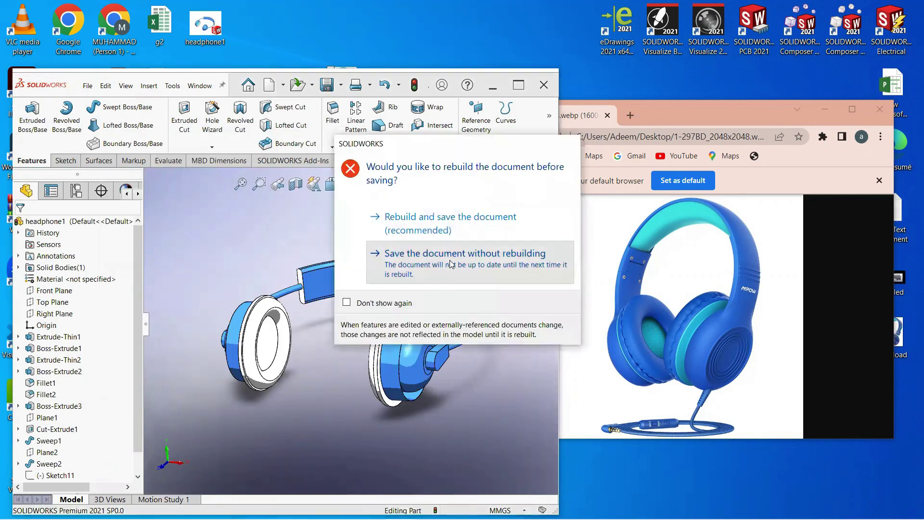
left_click(437, 267)
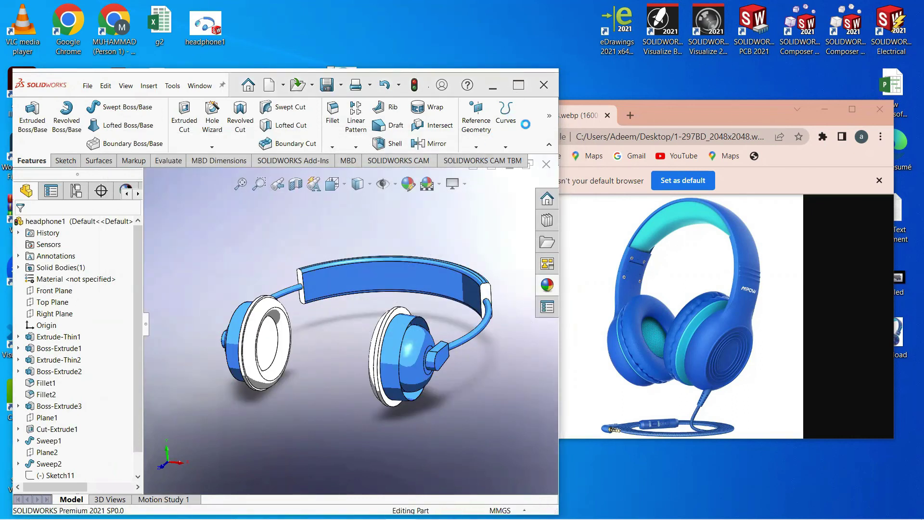
left_click(518, 85)
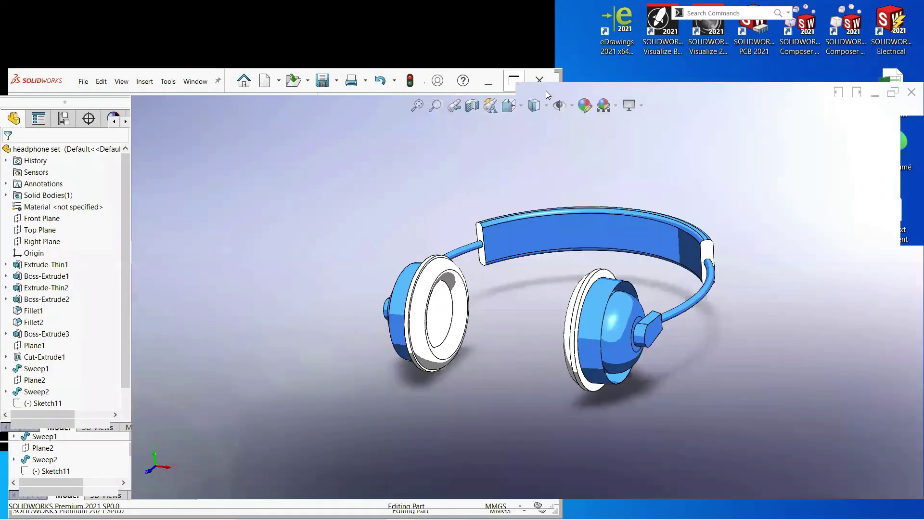
- Minimize SOLIDWORKS, close the reference image, and launch SOLIDWORKS Composer 2021 from the desktop
left_click(911, 95)
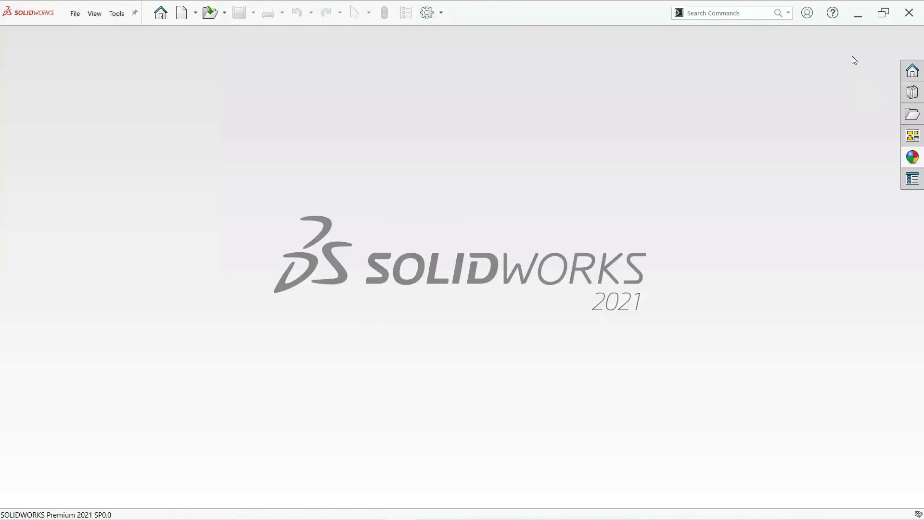
left_click(858, 16)
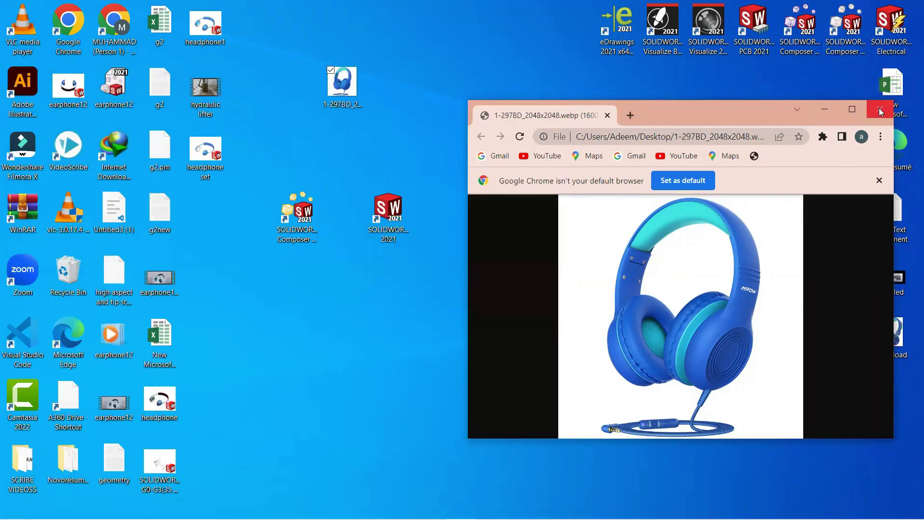
left_click(880, 109)
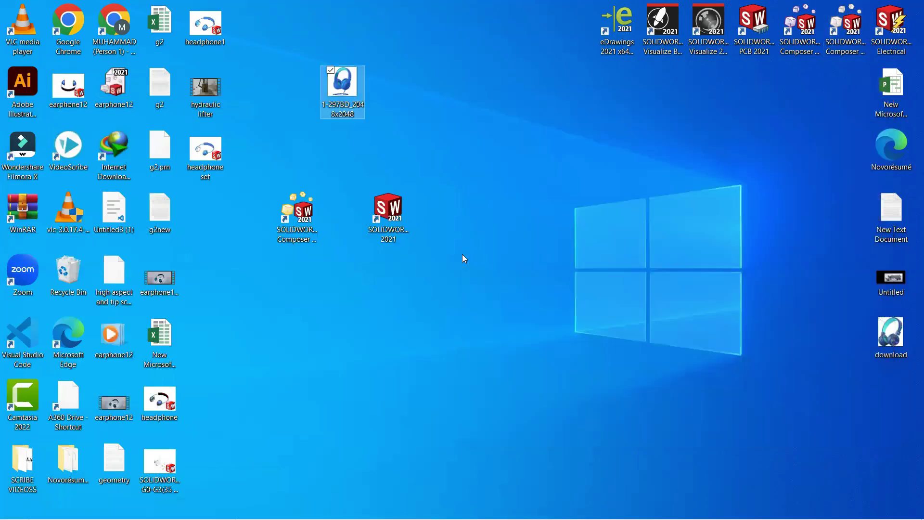
left_click(319, 295)
left_click(299, 242)
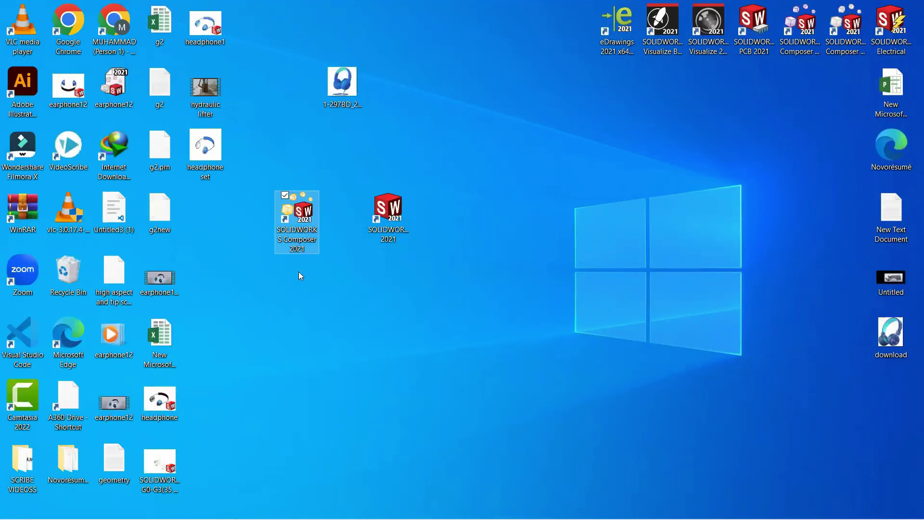
key("Return")
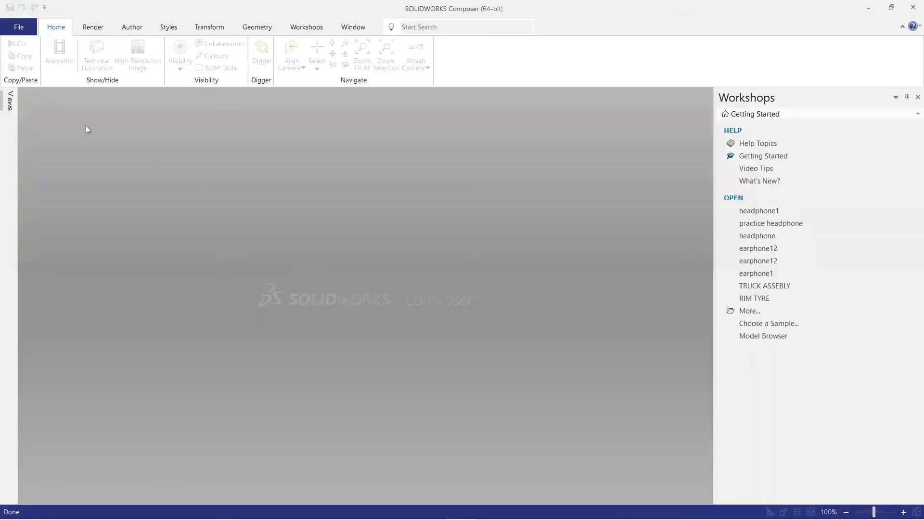
- Open the 'headphone set' file from the Desktop folder in Composer
left_click(19, 28)
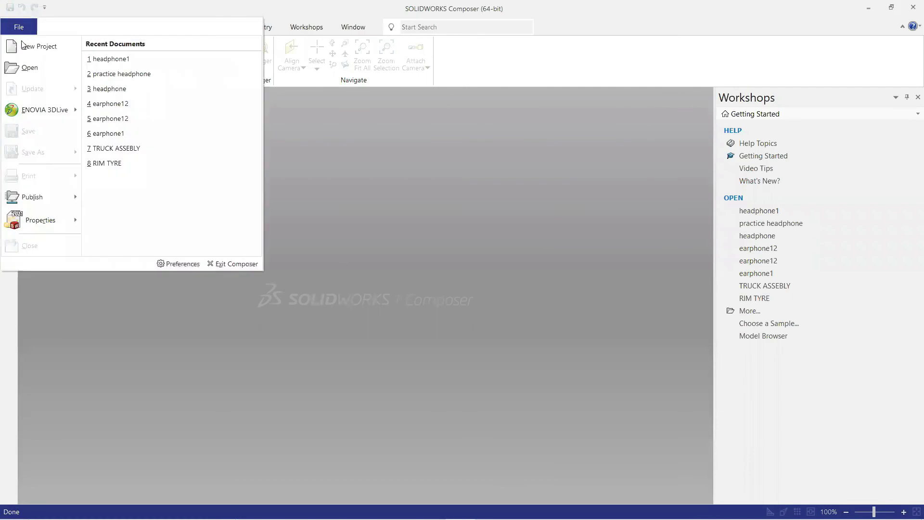
left_click(21, 68)
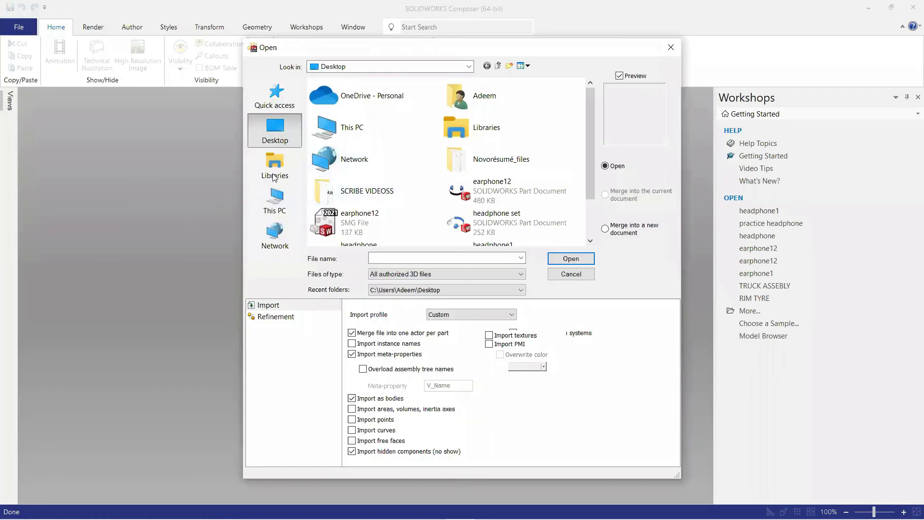
scroll(529, 202, "down", 2)
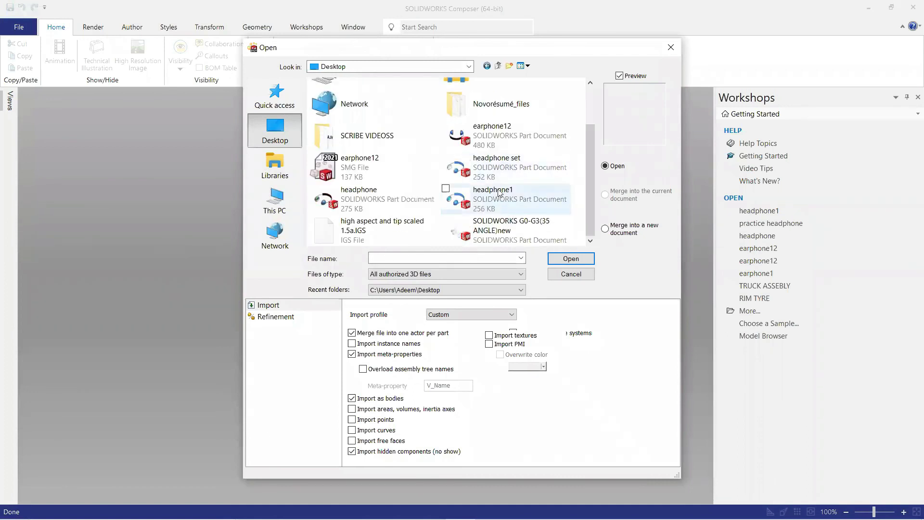
left_click(500, 166)
left_click(565, 259)
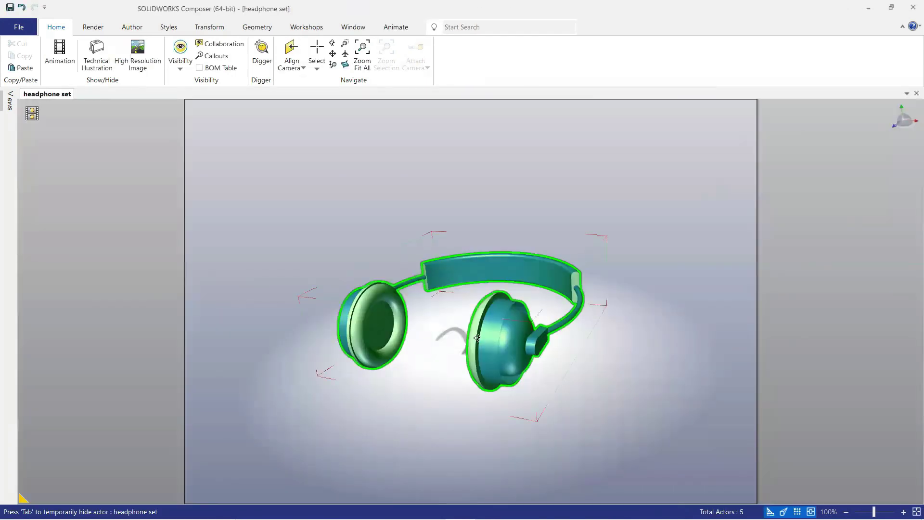
- Enable ground Mirror and Shadow, plus ambient occlusion, orbiting to check the reflection
mouse_move(532, 316)
left_mouse_down()
mouse_move(470, 343)
mouse_move(498, 352)
mouse_move(486, 337)
left_mouse_up()
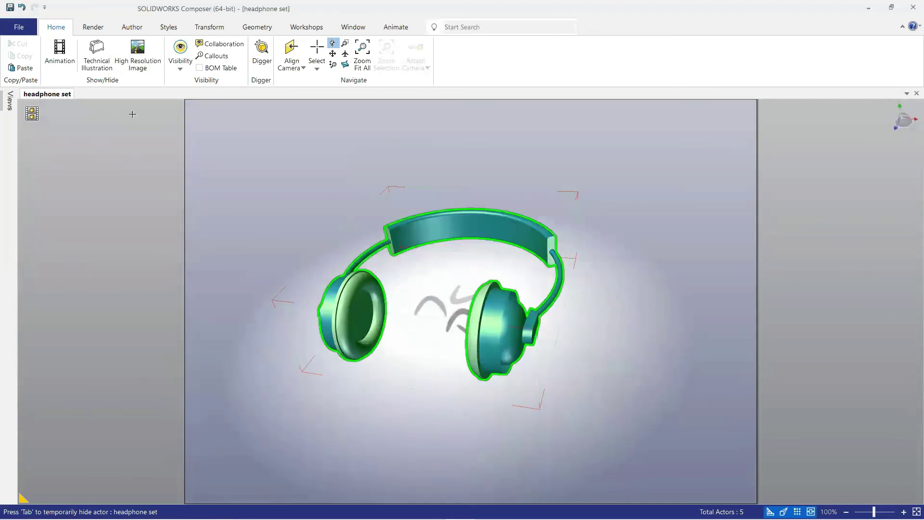
left_click(96, 30)
left_click(327, 56)
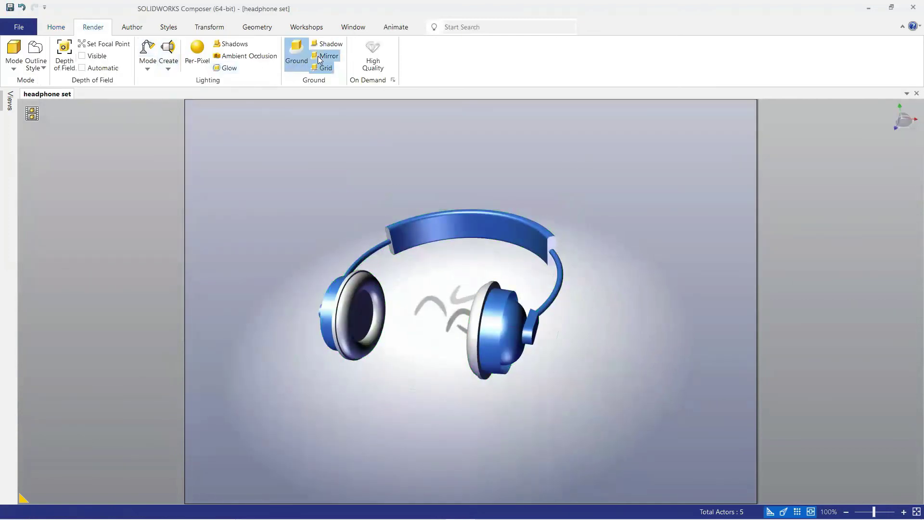
mouse_move(389, 236)
left_mouse_down()
mouse_move(413, 232)
mouse_move(423, 200)
mouse_move(367, 212)
mouse_move(397, 233)
mouse_move(424, 226)
left_mouse_up()
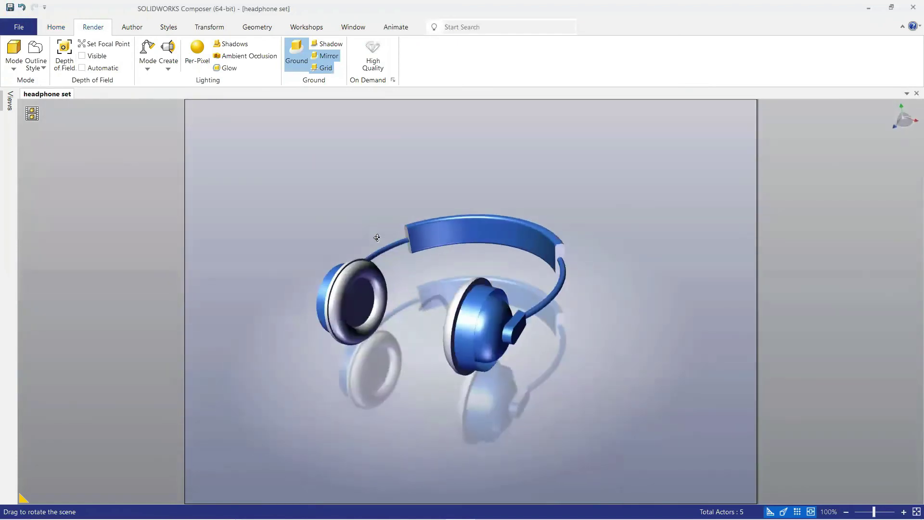
left_click(317, 46)
left_click_drag(378, 259, 379, 225)
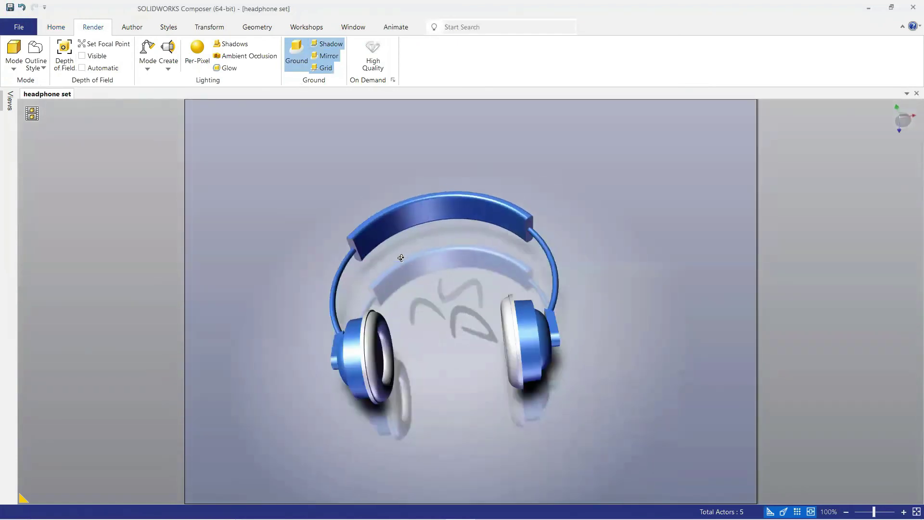
left_click(243, 56)
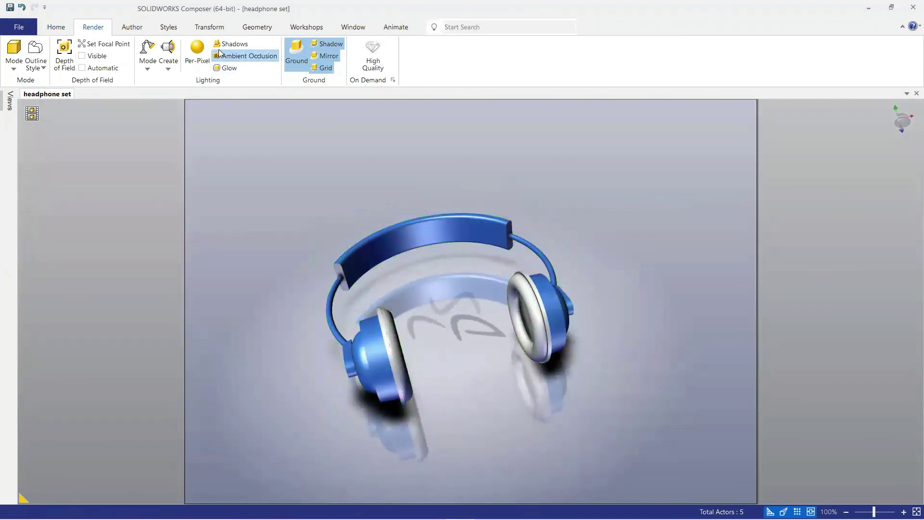
- Enable per-pixel lighting with shadows and apply a darker metallic lighting preset
left_click(226, 45)
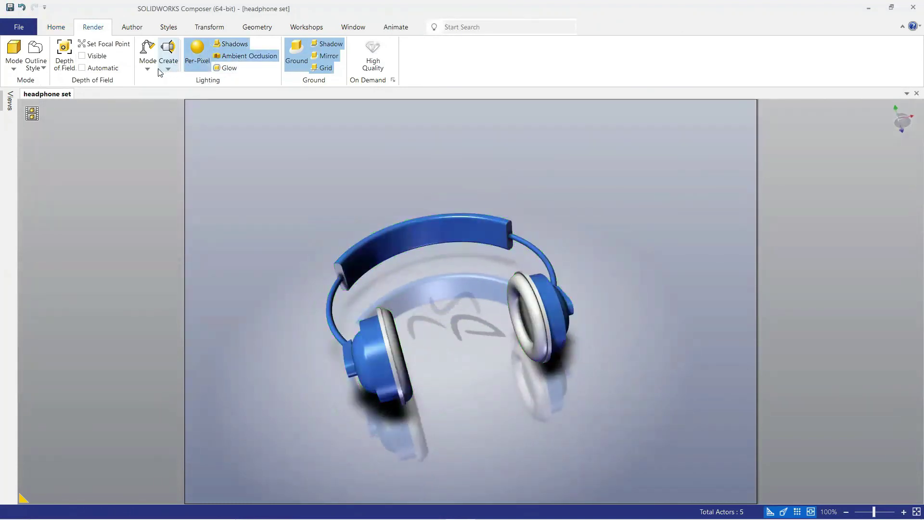
left_click(148, 60)
left_click(163, 143)
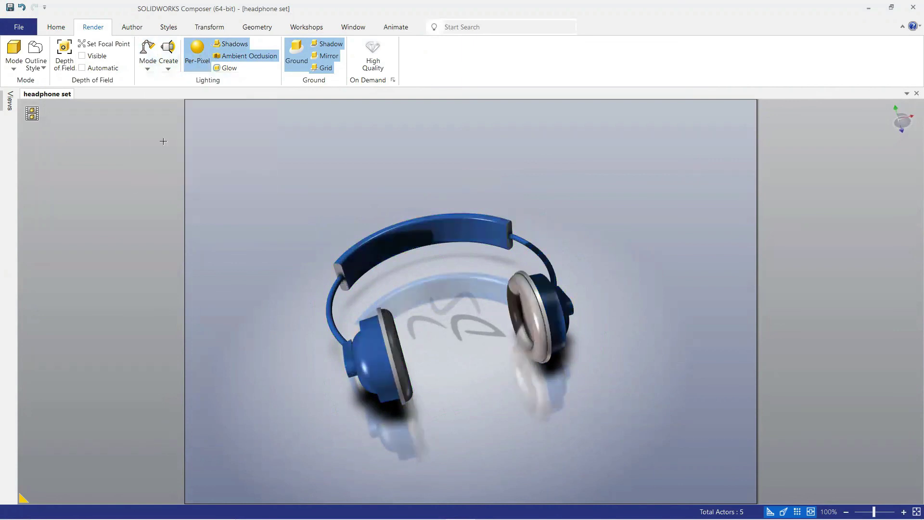
left_click_drag(325, 182, 319, 164)
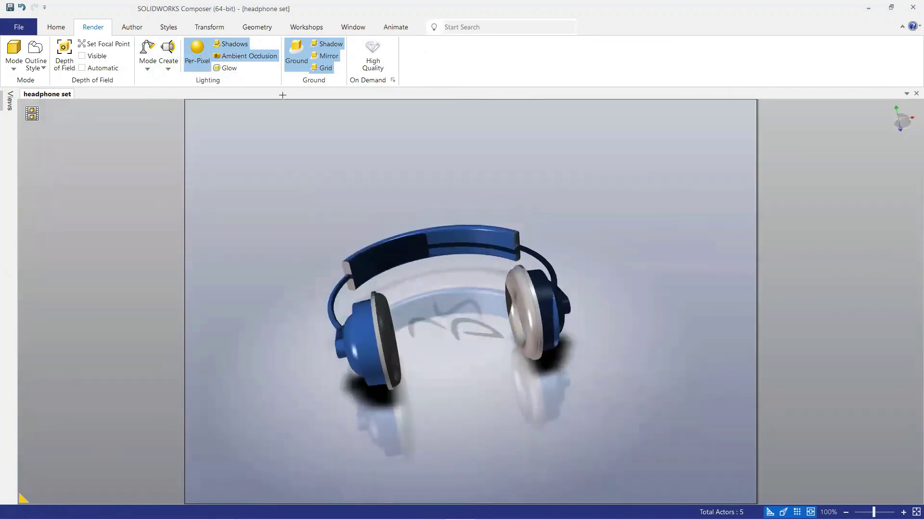
mouse_move(295, 130)
left_mouse_down()
mouse_move(259, 120)
mouse_move(270, 143)
left_mouse_up()
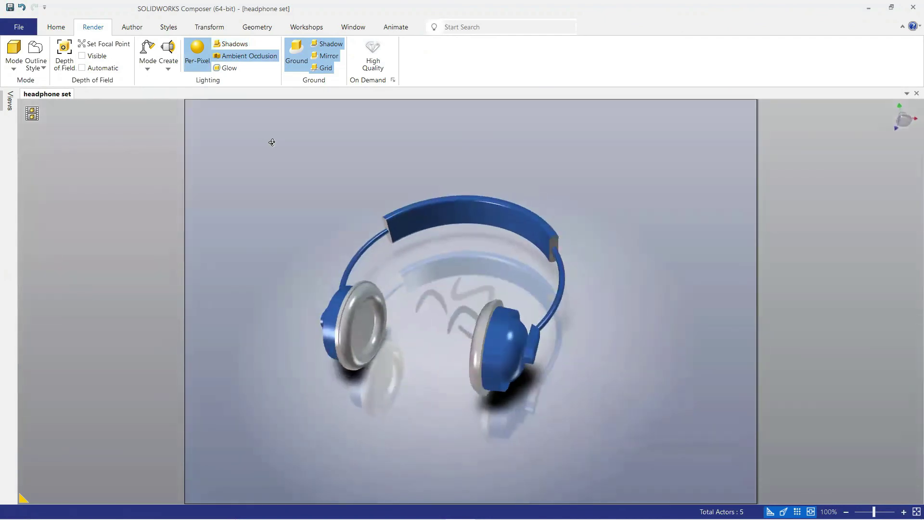
- Turn on ambient occlusion and shadows and apply the Shaded Illustration (Cool & Warm) preset
left_click(230, 56)
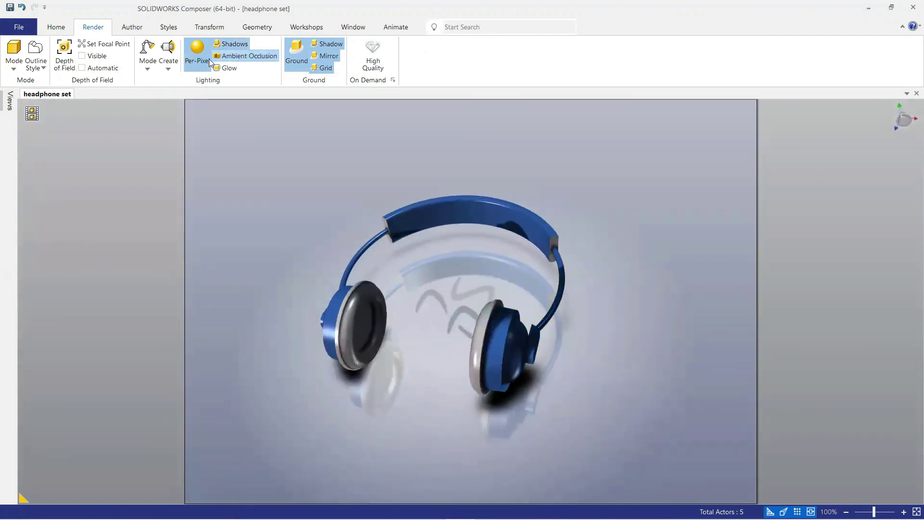
left_click(147, 58)
left_click(167, 158)
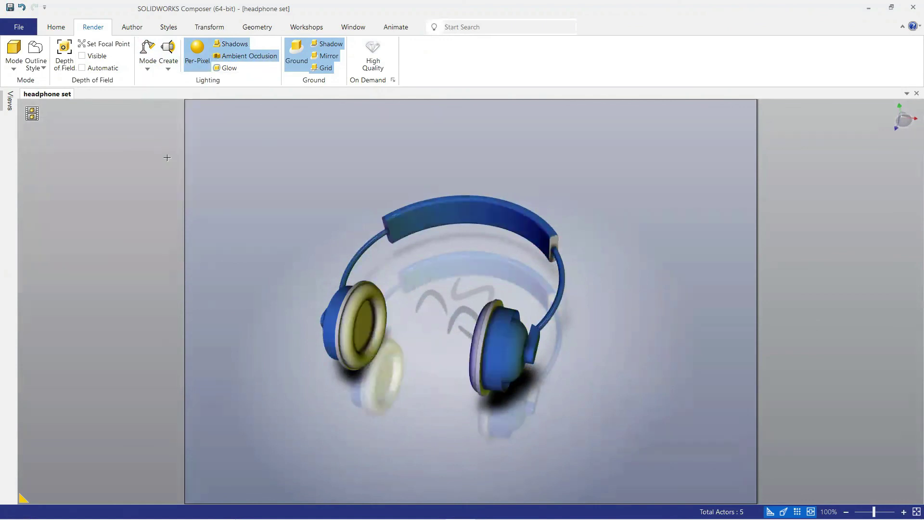
mouse_move(376, 177)
left_mouse_down()
mouse_move(393, 167)
mouse_move(368, 169)
mouse_move(377, 198)
left_mouse_up()
- Apply the High Contrast lighting preset, orbit to show the ground grid, and select the model
left_click(147, 57)
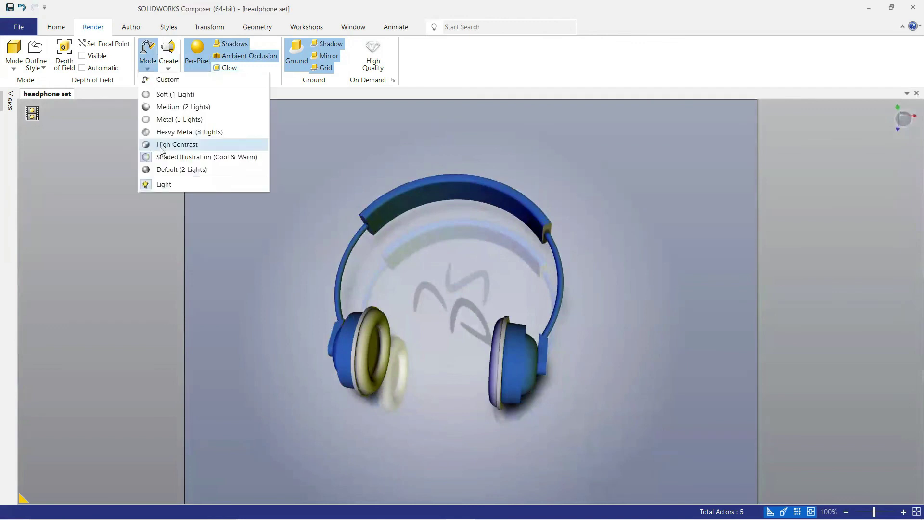
left_click(168, 144)
mouse_move(405, 212)
left_mouse_down()
mouse_move(412, 212)
mouse_move(395, 217)
mouse_move(454, 190)
mouse_move(403, 180)
mouse_move(409, 194)
mouse_move(398, 192)
mouse_move(421, 194)
mouse_move(415, 200)
mouse_move(425, 228)
left_mouse_up()
left_click_drag(393, 288, 413, 291)
left_click(539, 319)
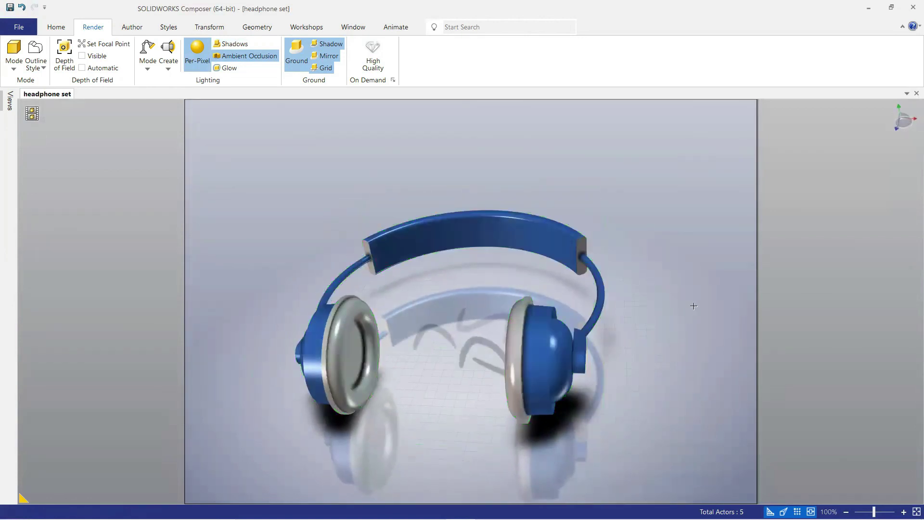